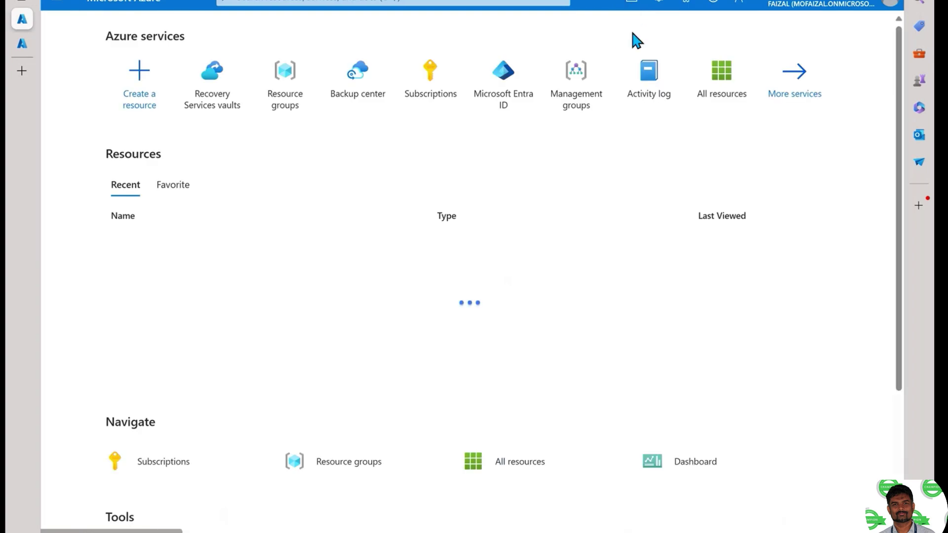
# - Enlarge the Cloud Shell pane and switch to the DR LAB notes in Notepad
pyautogui.scroll(-4, 634, 40)
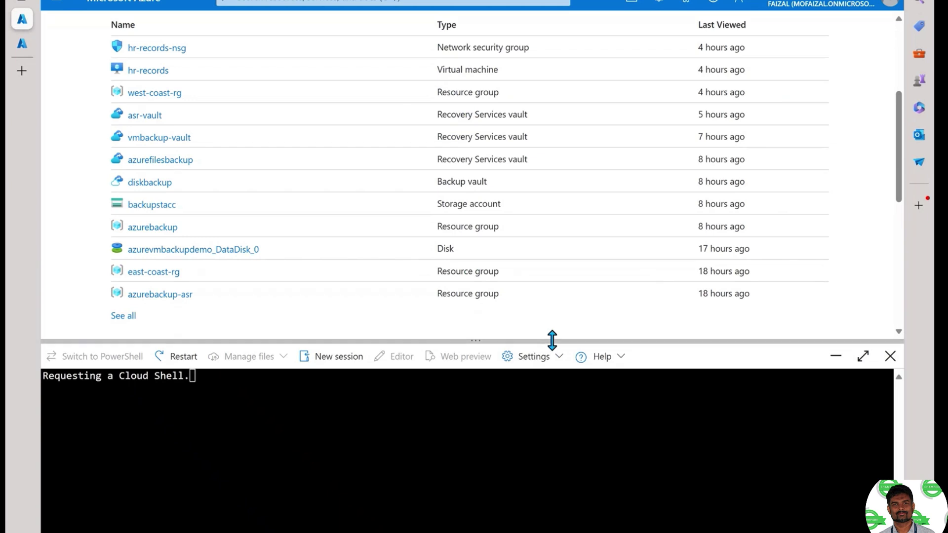
pyautogui.moveTo(552, 339); pyautogui.dragTo(554, 240)
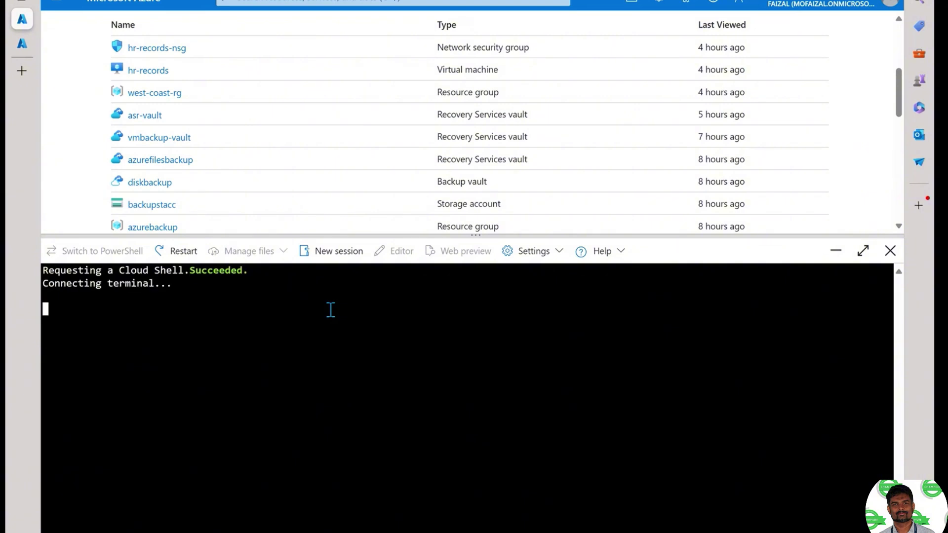
pyautogui.moveTo(522, 531)
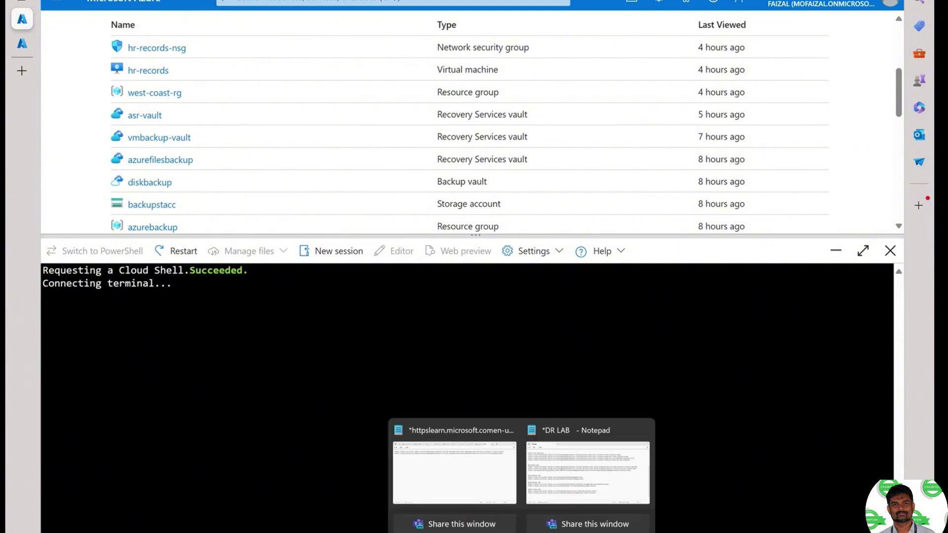
pyautogui.click(542, 491)
pyautogui.moveTo(51, 60); pyautogui.dragTo(61, 63)
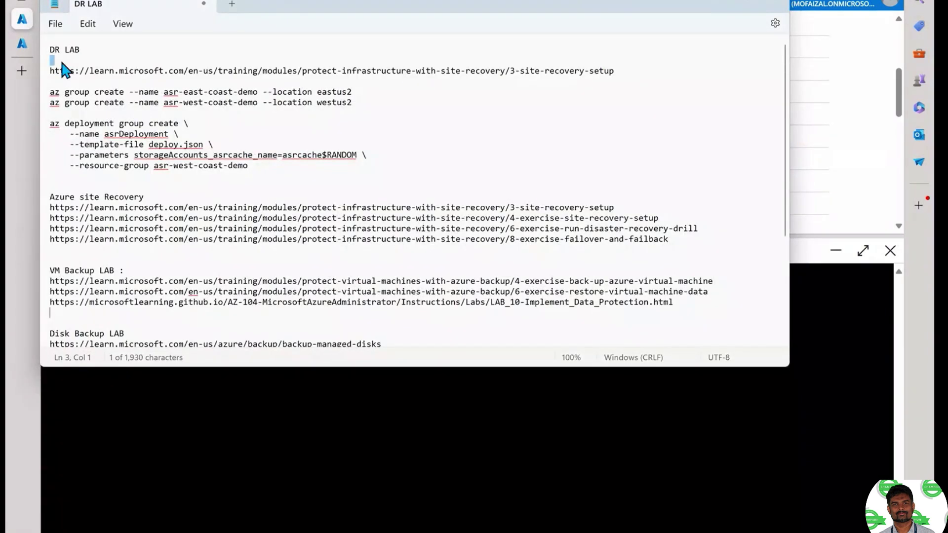
pyautogui.moveTo(632, 72); pyautogui.dragTo(53, 85)
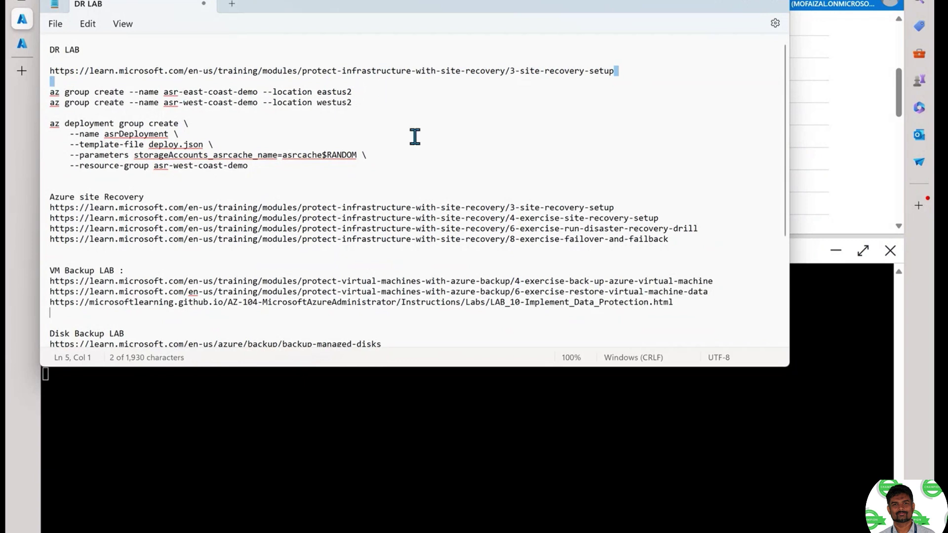
pyautogui.click(423, 124)
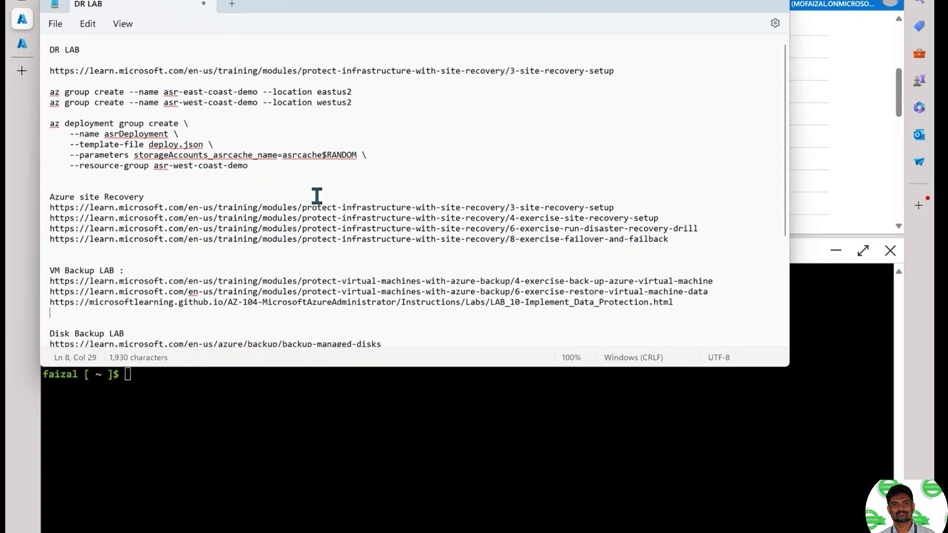
# - Open the 3-site-recovery-setup training page in the other browser window, using the first link under Azure site Recovery in the notes
pyautogui.moveTo(617, 209); pyautogui.dragTo(34, 213)
pyautogui.hotkey('ctrl', 'c')
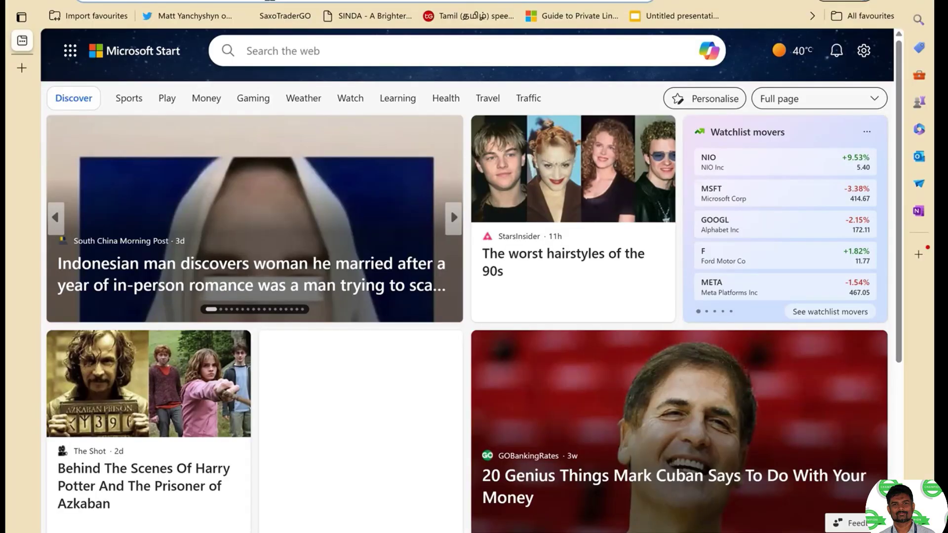
pyautogui.hotkey('ctrl', 'l')
pyautogui.hotkey('ctrl', 'v')
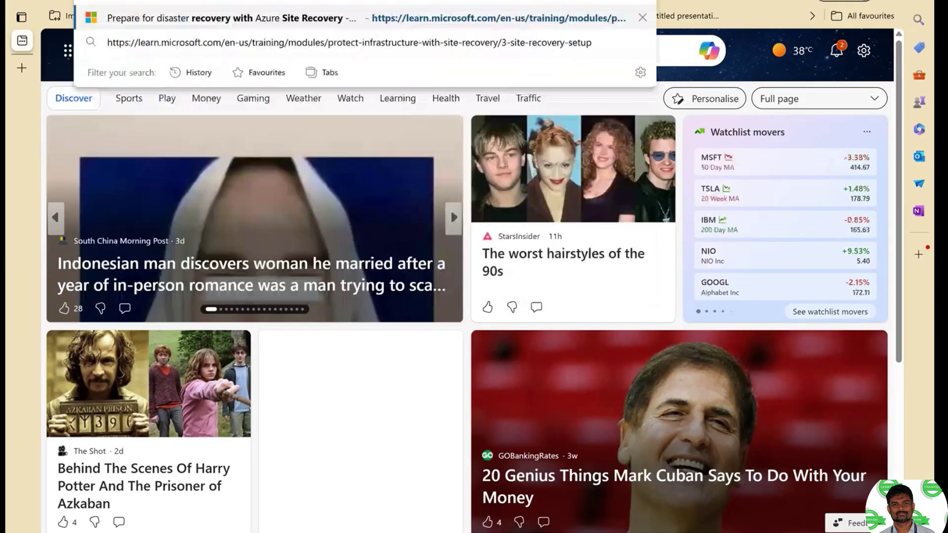
pyautogui.press('Return')
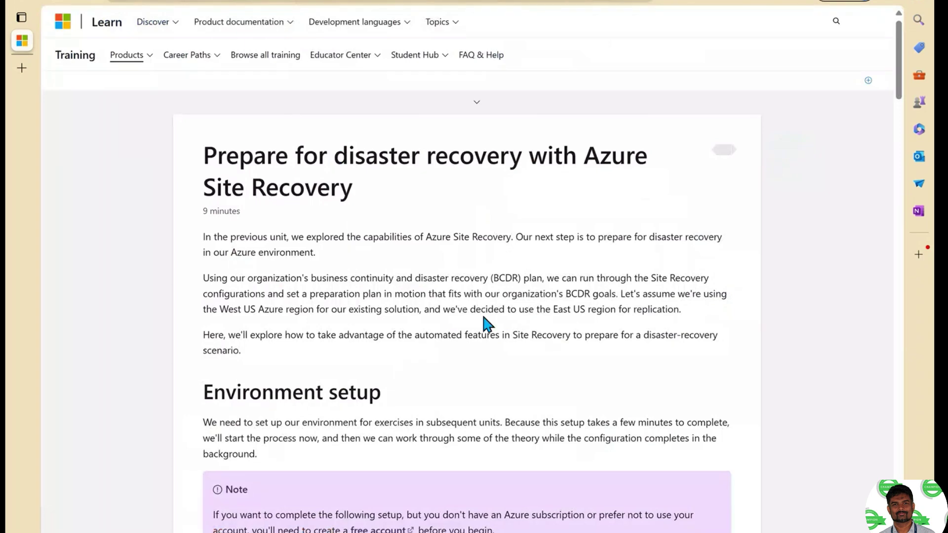
# - Copy the curl command for deploy.json from the training page into the DR LAB notes, above the az group create lines
pyautogui.scroll(-10, 482, 296)
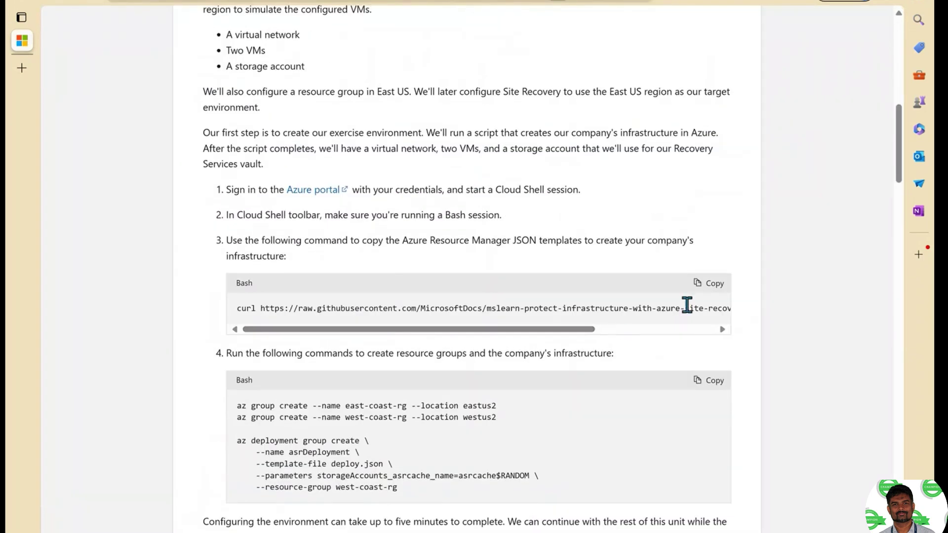
pyautogui.click(709, 283)
pyautogui.press('super+Down')
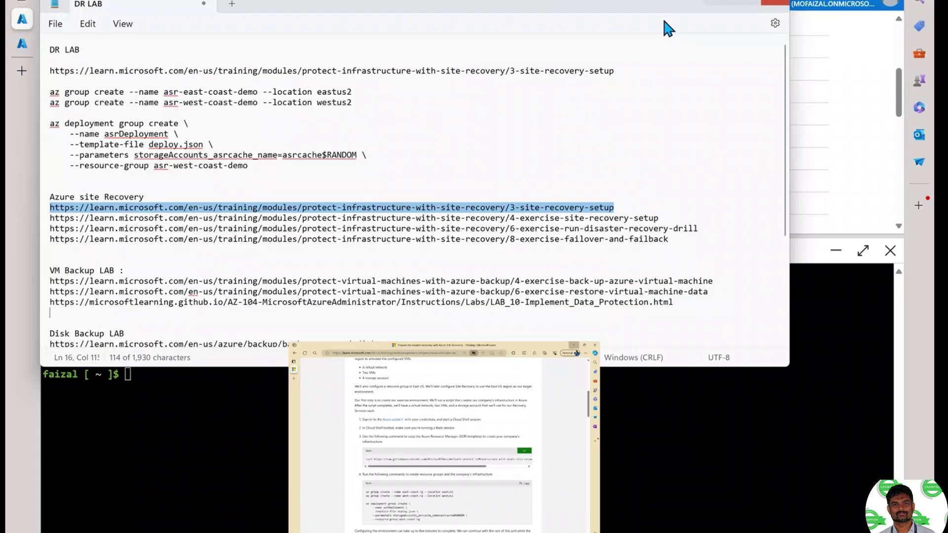
pyautogui.click(206, 57)
pyautogui.click(661, 77)
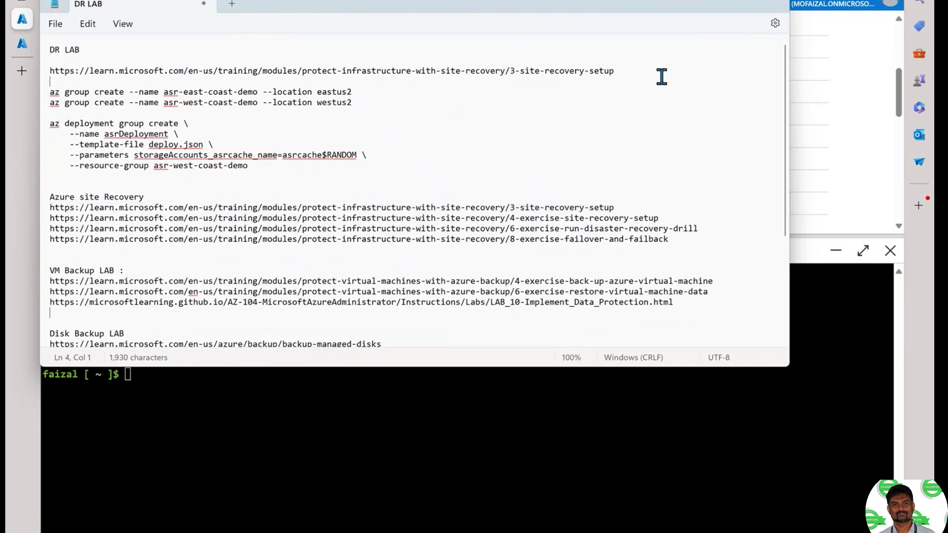
pyautogui.hotkey('ctrl', 'v')
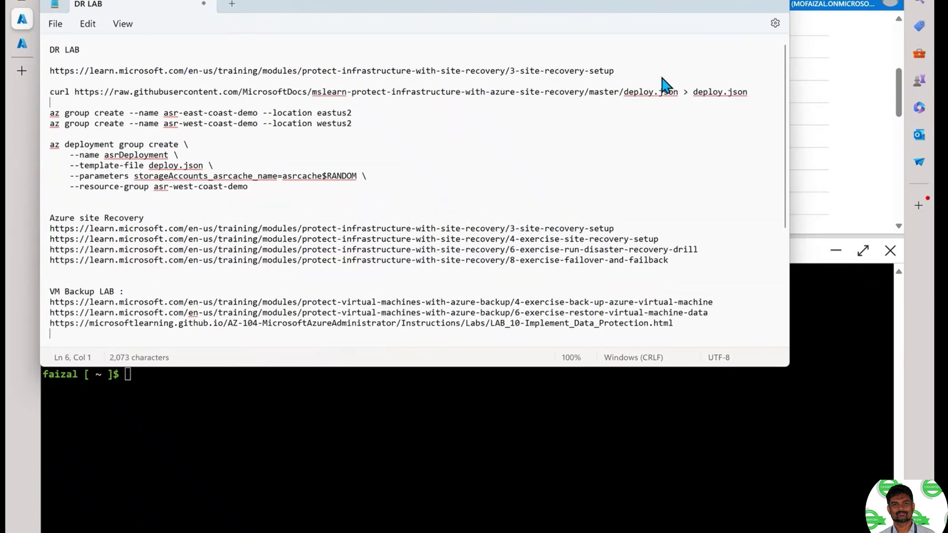
# - Run the copied curl command in Cloud Shell to download the template as deploy.json
pyautogui.click(165, 372)
pyautogui.rightClick(166, 373)
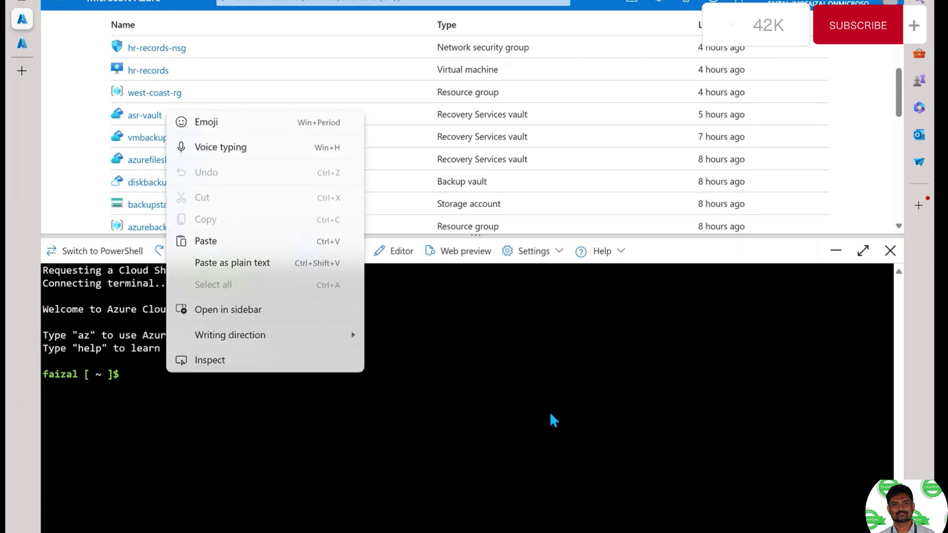
pyautogui.click(266, 267)
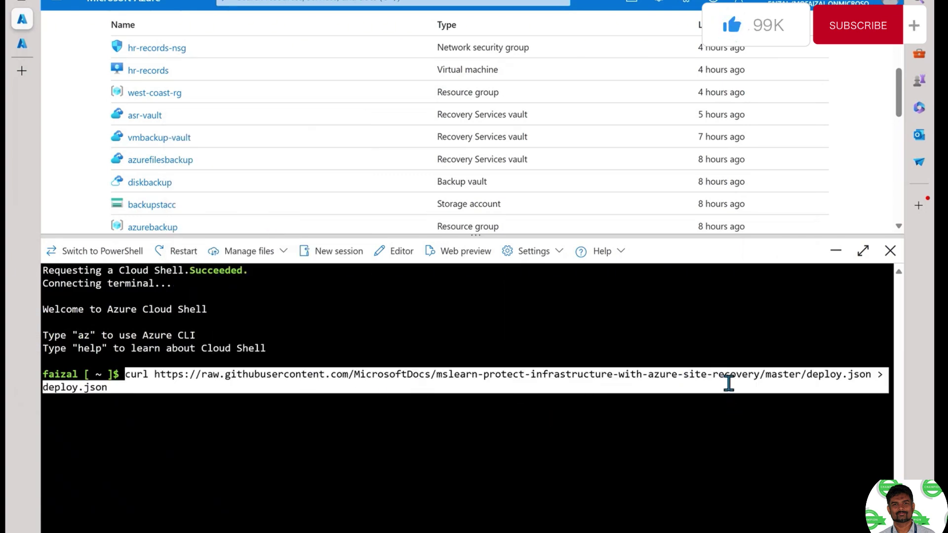
pyautogui.click(237, 387)
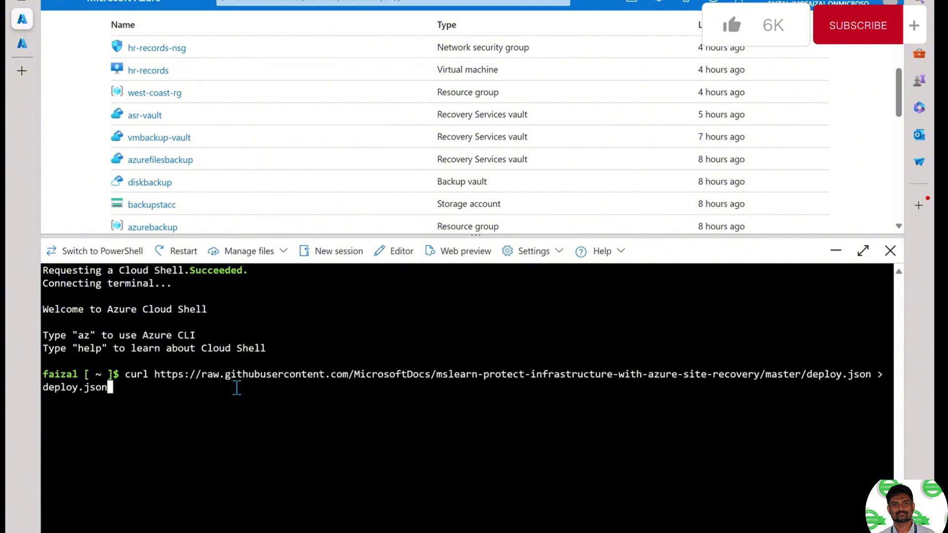
pyautogui.press('Return')
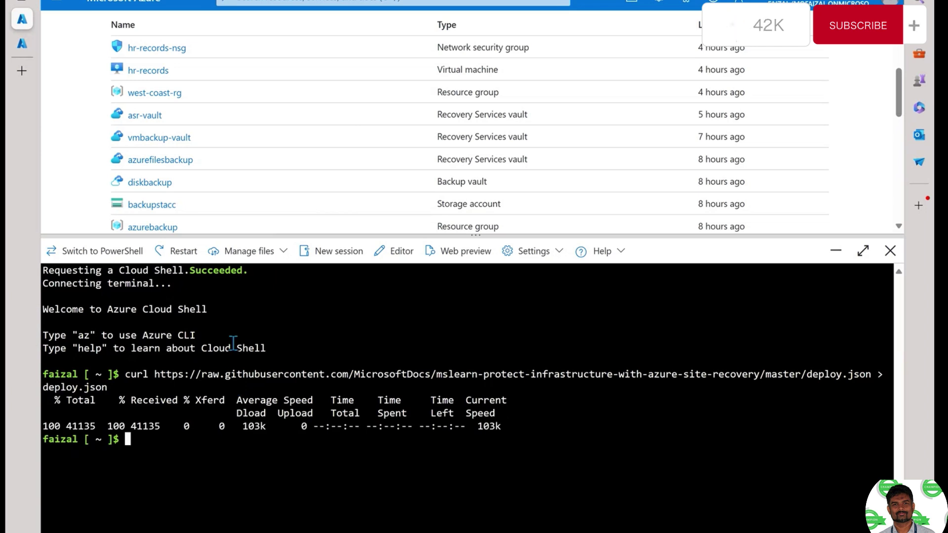
# - Run the two az group create commands from the notes for asr-east-coast-demo in eastus2 and asr-west-coast-demo in westus2
pyautogui.moveTo(455, 506)
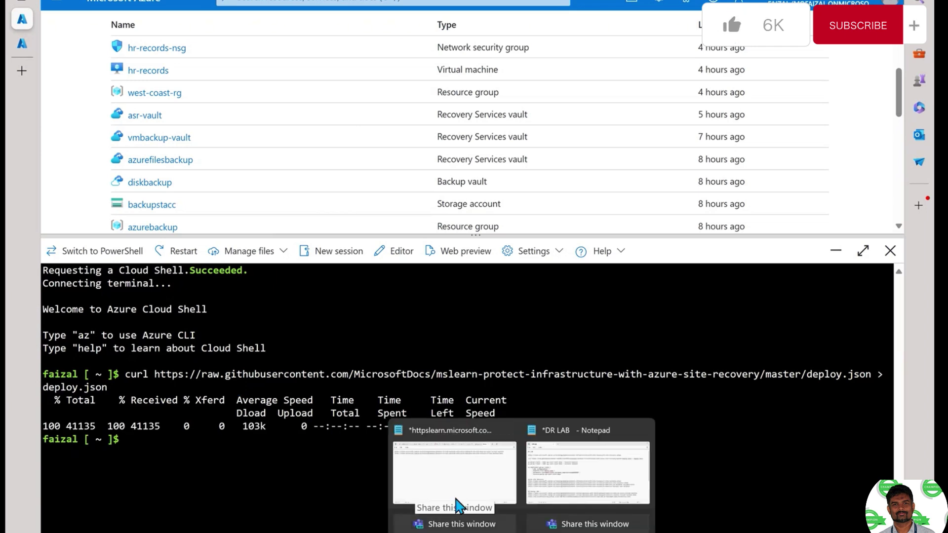
pyautogui.click(493, 459)
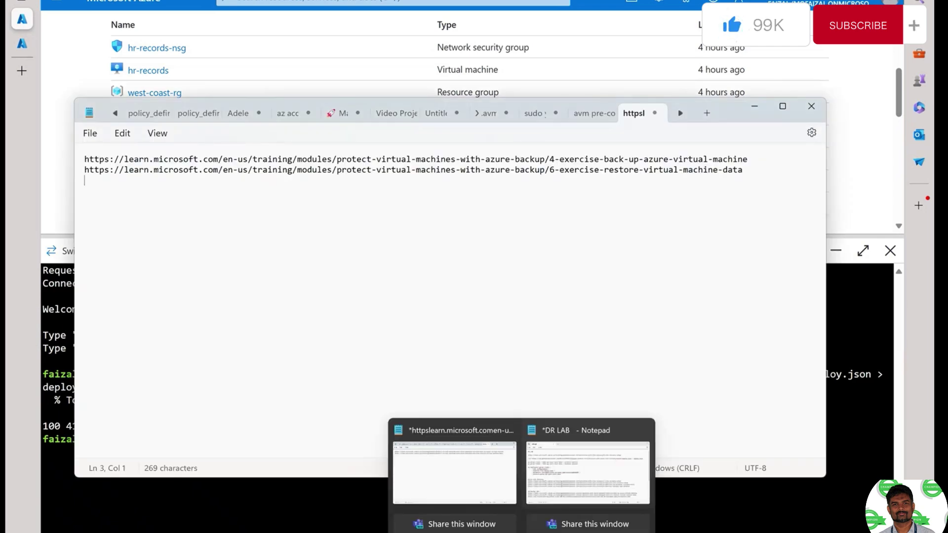
pyautogui.click(584, 501)
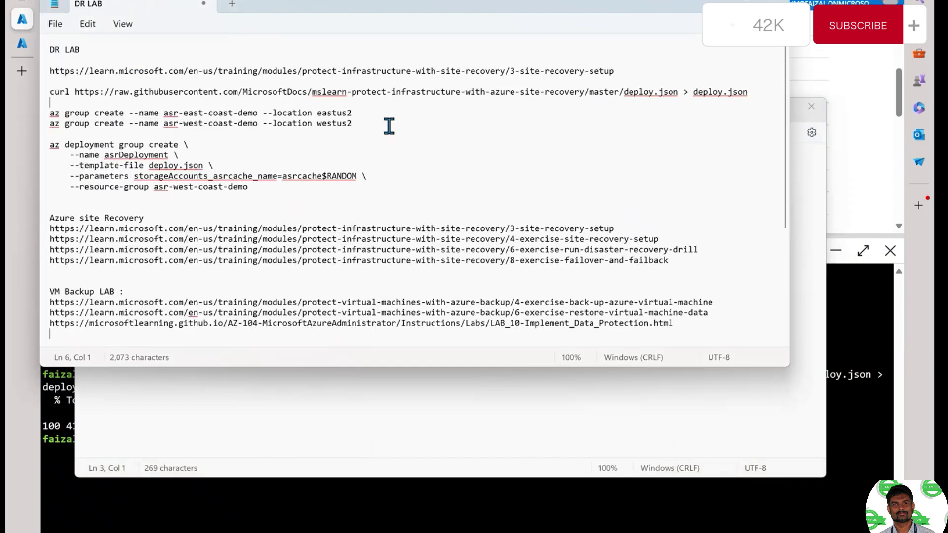
pyautogui.moveTo(387, 125); pyautogui.dragTo(45, 116)
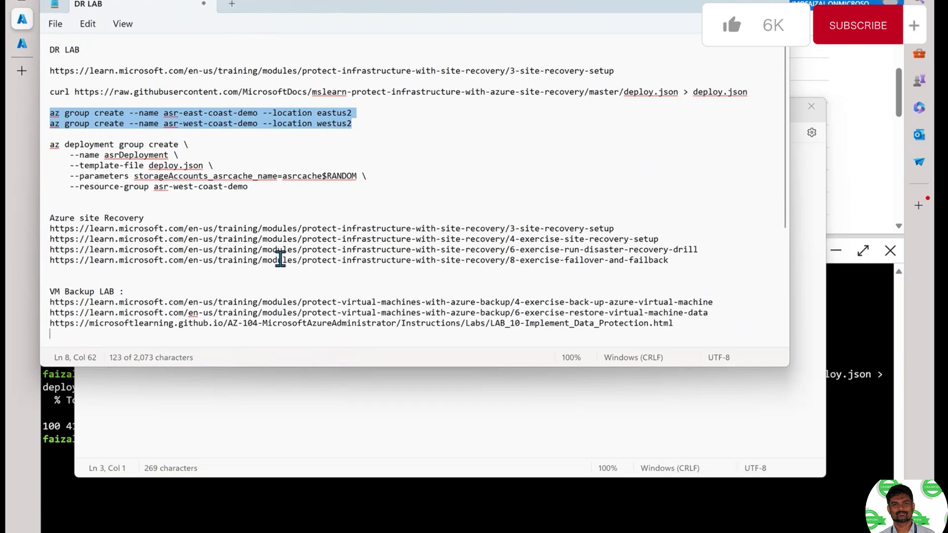
pyautogui.click(79, 494)
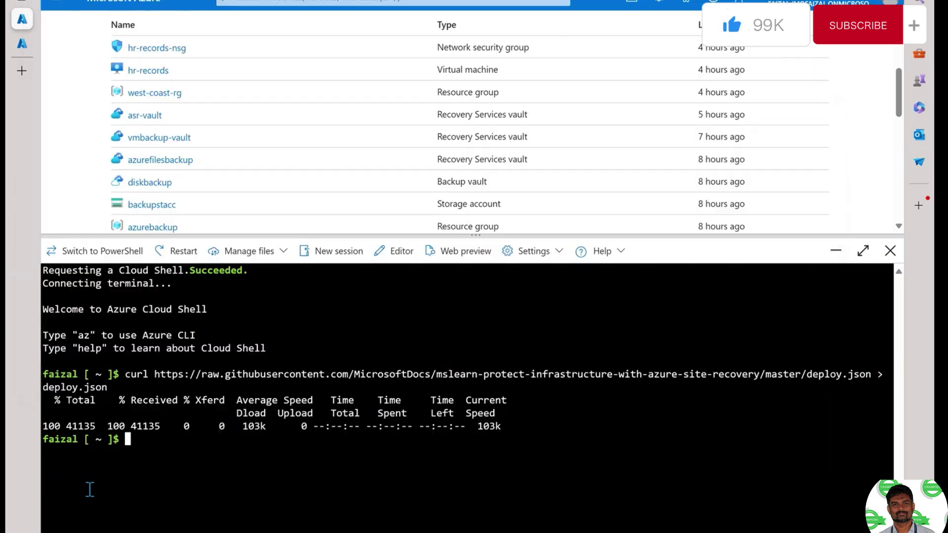
pyautogui.rightClick(147, 455)
pyautogui.click(215, 324)
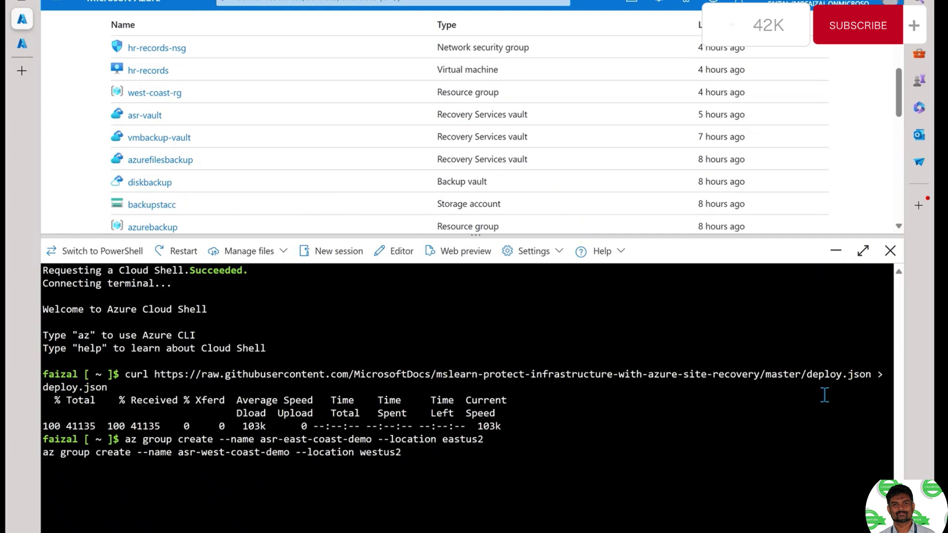
pyautogui.press('Return')
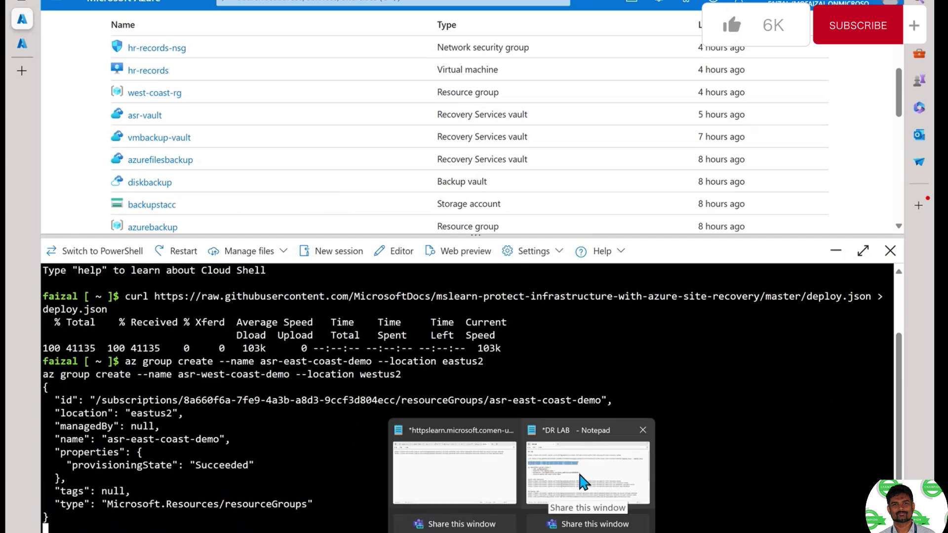
# - Run the az deployment group create command from the notes, deploying deploy.json as asrDeployment to the asr-west-coast-demo resource group
pyautogui.click(577, 470)
pyautogui.moveTo(248, 187); pyautogui.dragTo(9, 152)
pyautogui.press('super+c')
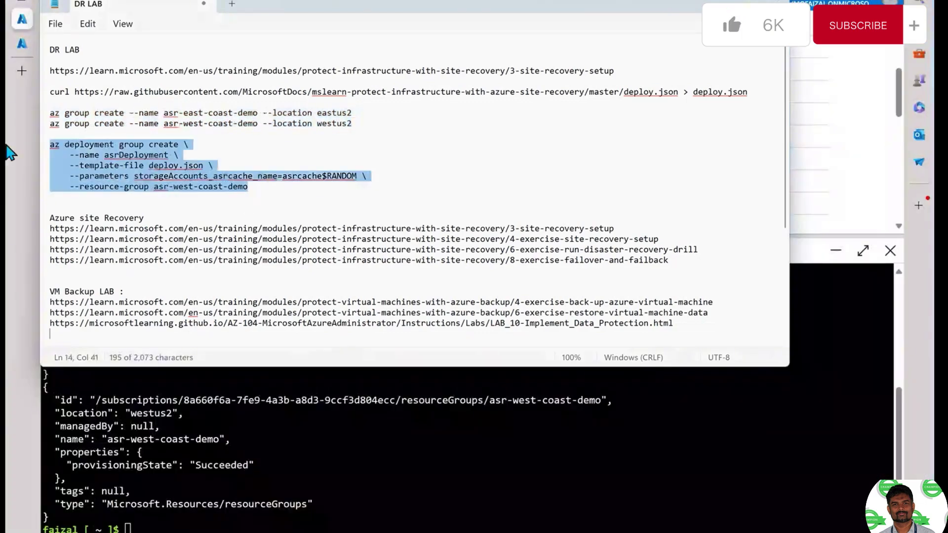
pyautogui.click(189, 205)
pyautogui.moveTo(155, 189); pyautogui.dragTo(255, 190)
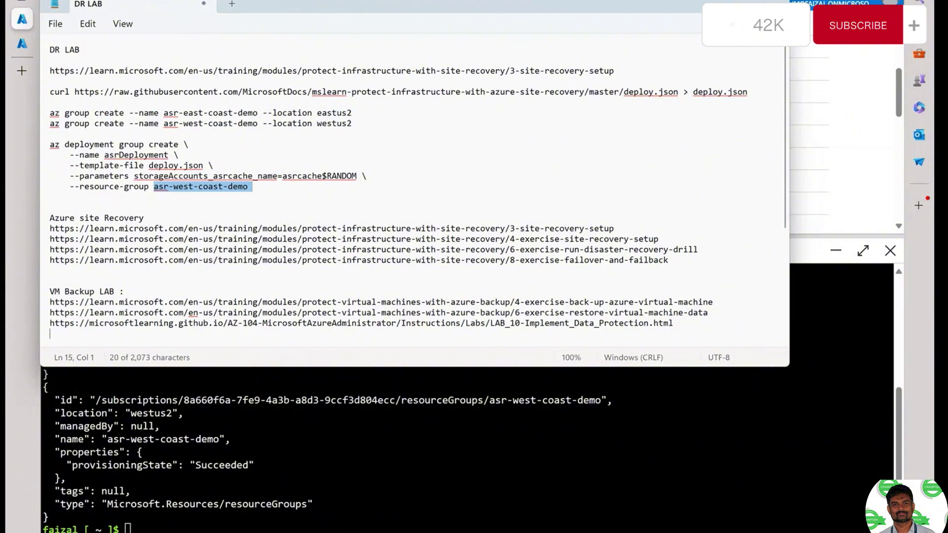
pyautogui.rightClick(164, 529)
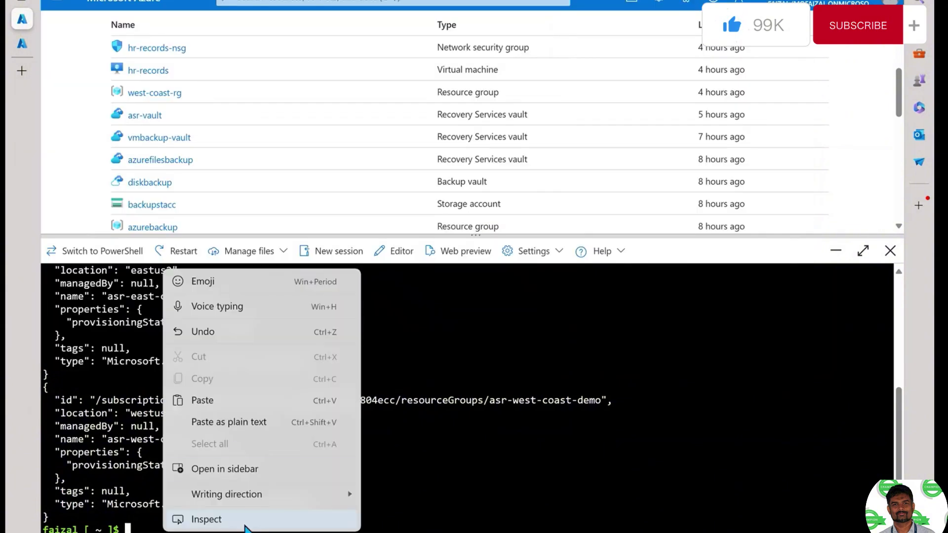
pyautogui.click(223, 403)
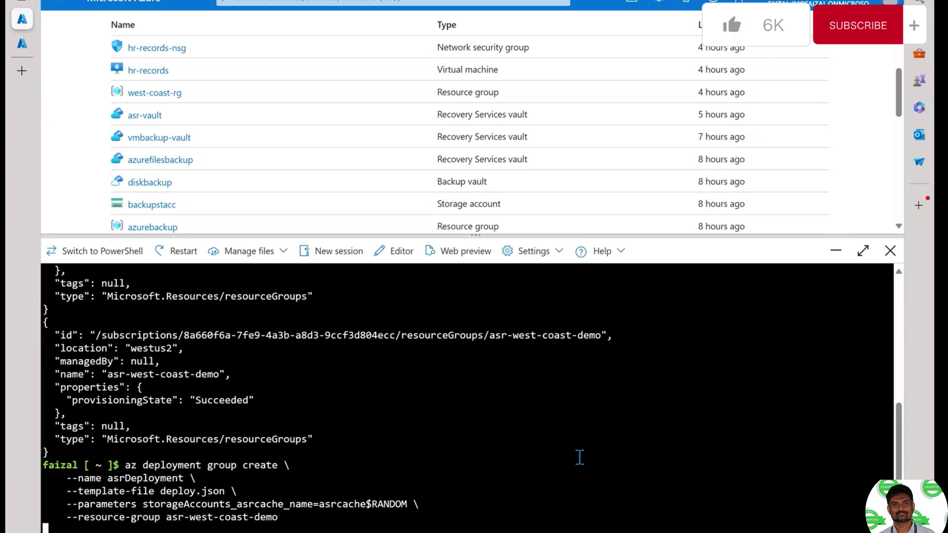
pyautogui.press('Return')
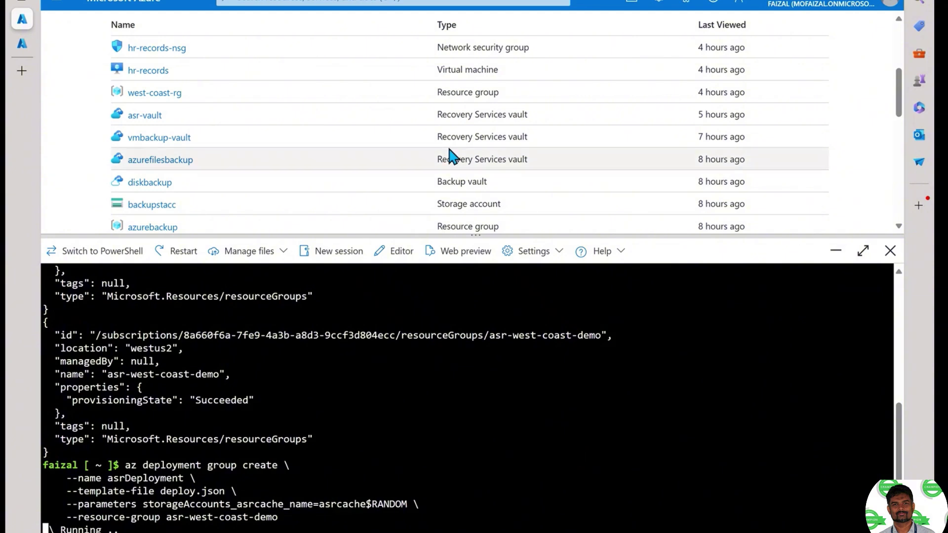
# - Open the asr-west-coast-demo resource group and examine the list of resources deployed in it
pyautogui.scroll(5, 449, 154)
pyautogui.click(303, 89)
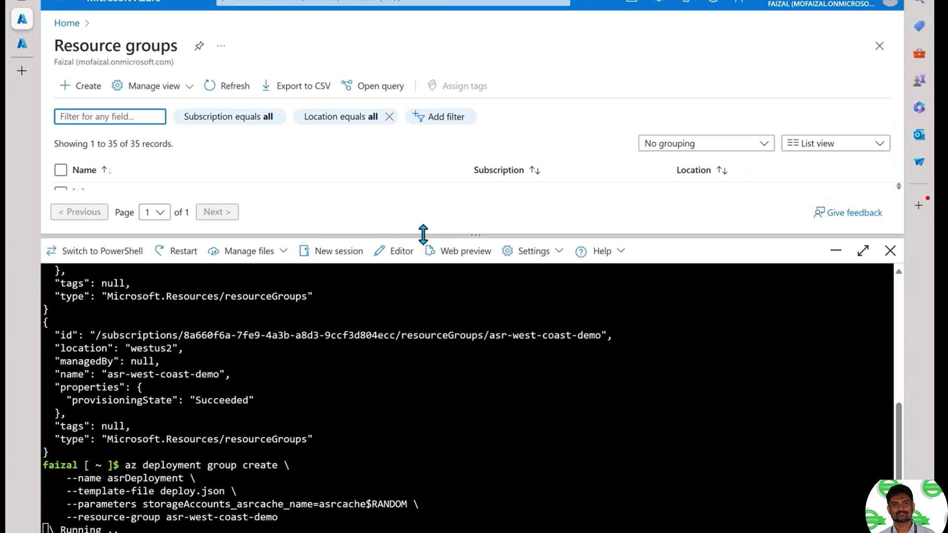
pyautogui.moveTo(423, 235); pyautogui.dragTo(423, 305)
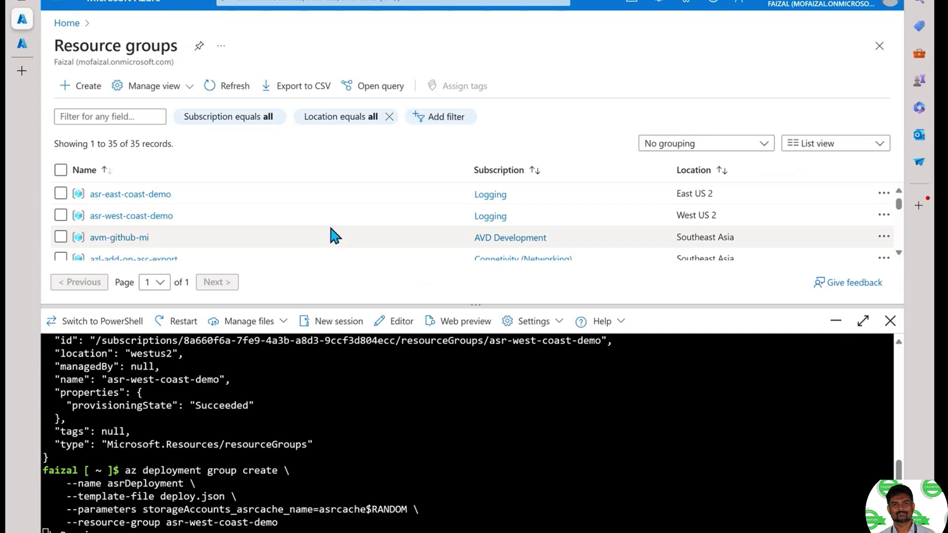
pyautogui.click(138, 215)
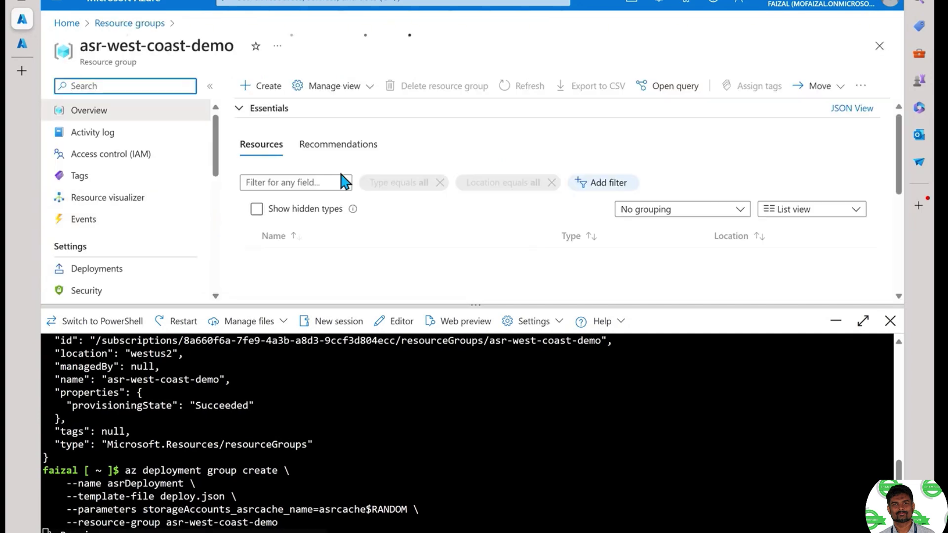
pyautogui.scroll(-1, 471, 217)
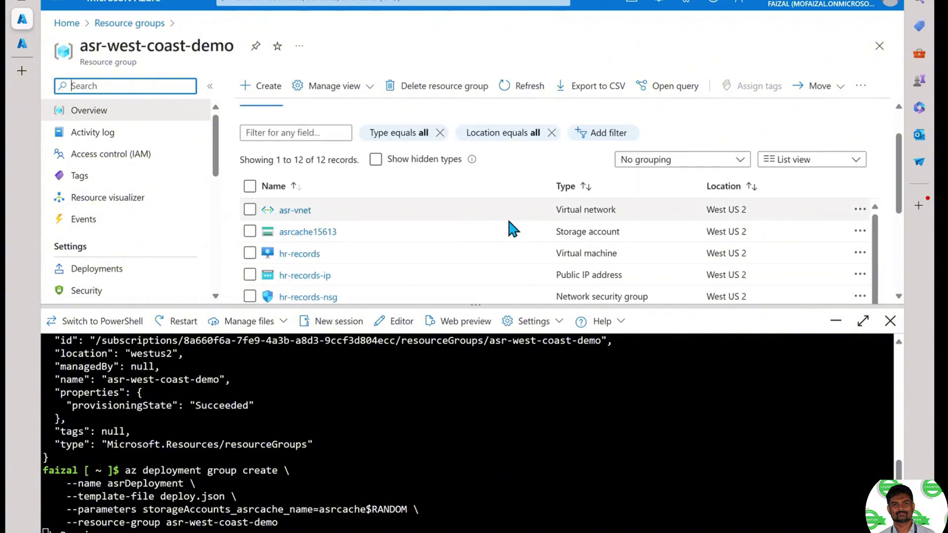
pyautogui.scroll(-1, 508, 221)
pyautogui.scroll(1, 508, 222)
pyautogui.scroll(-1, 508, 221)
pyautogui.scroll(1, 508, 221)
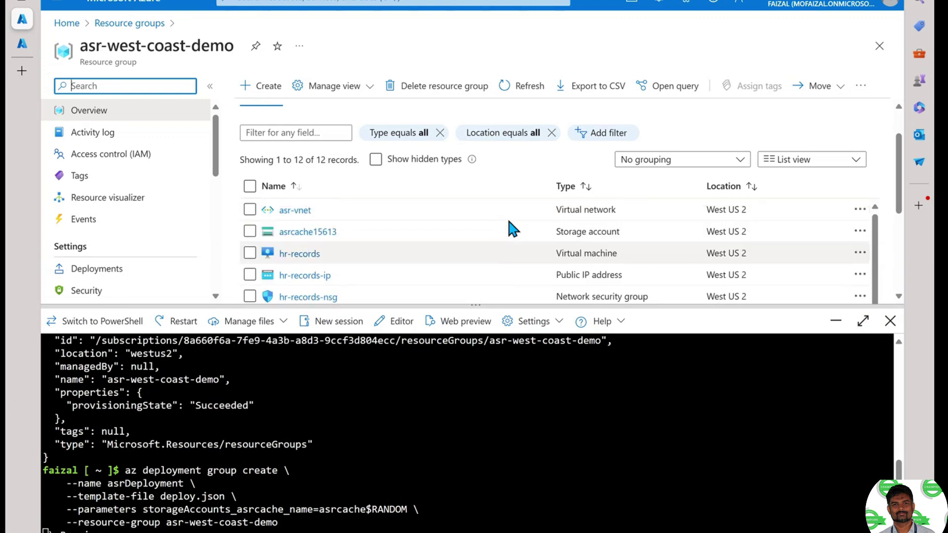
pyautogui.scroll(-1, 508, 222)
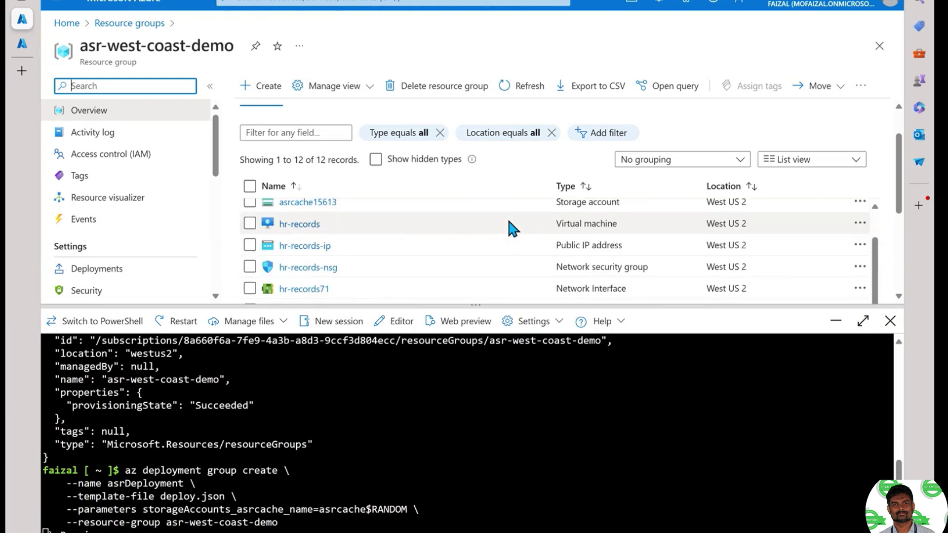
# - Reopen the asr-west-coast-demo resource group from the resource groups list and examine its deployed virtual machine, network and storage resources
pyautogui.scroll(1, 508, 217)
pyautogui.scroll(-1, 508, 218)
pyautogui.scroll(1, 392, 228)
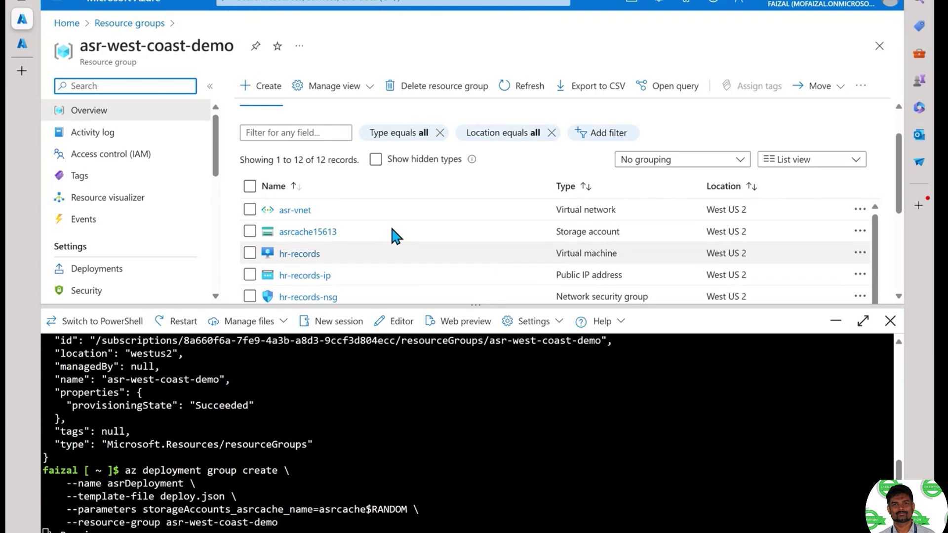
pyautogui.click(151, 25)
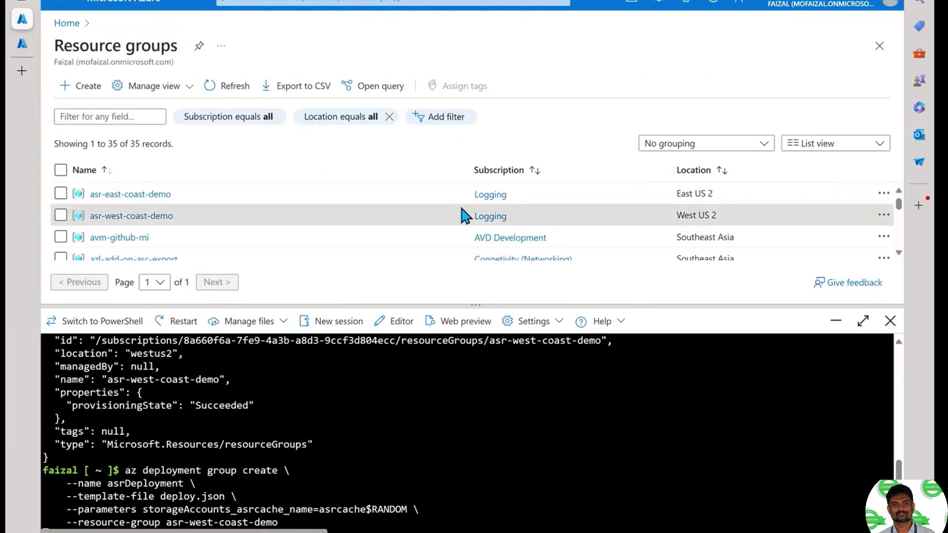
pyautogui.click(159, 218)
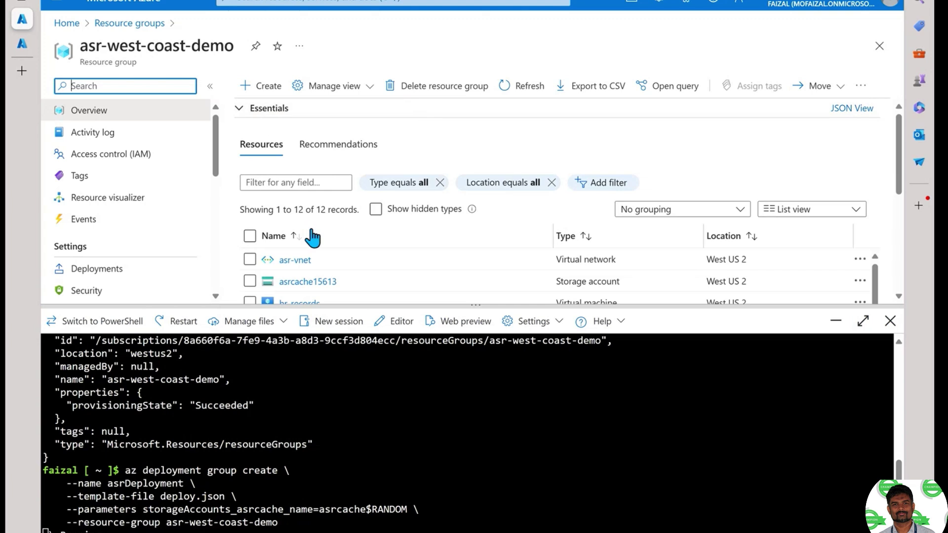
pyautogui.scroll(-4, 312, 237)
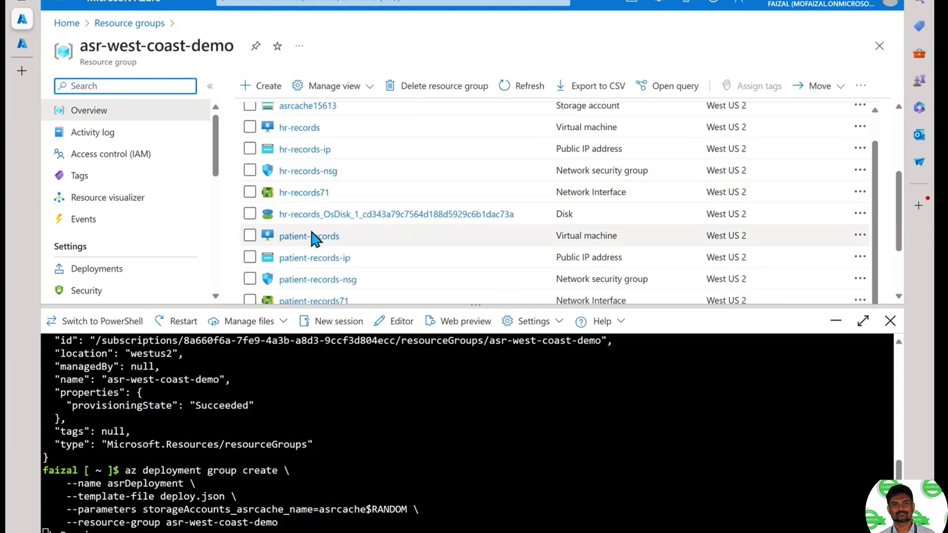
pyautogui.scroll(1, 326, 225)
pyautogui.scroll(-1, 326, 225)
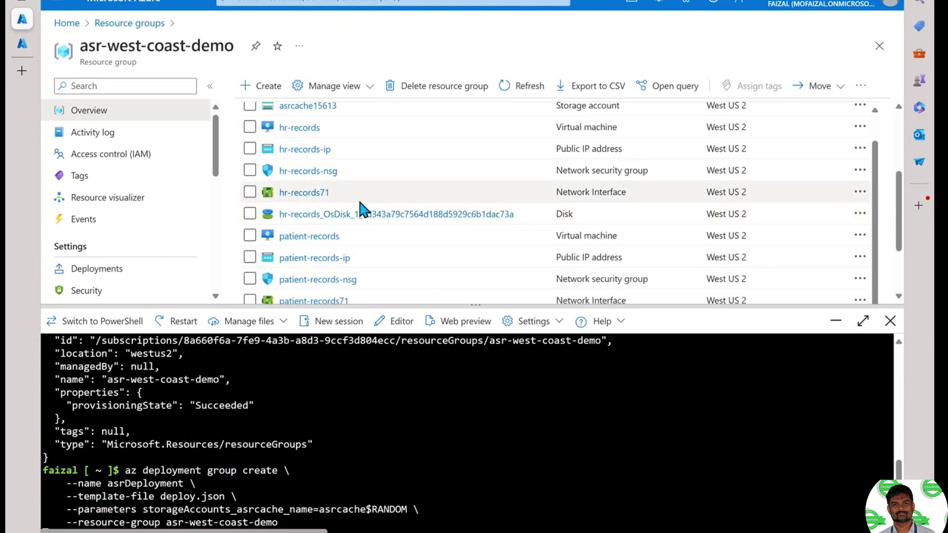
pyautogui.scroll(1, 359, 208)
pyautogui.scroll(-1, 359, 207)
pyautogui.scroll(1, 364, 207)
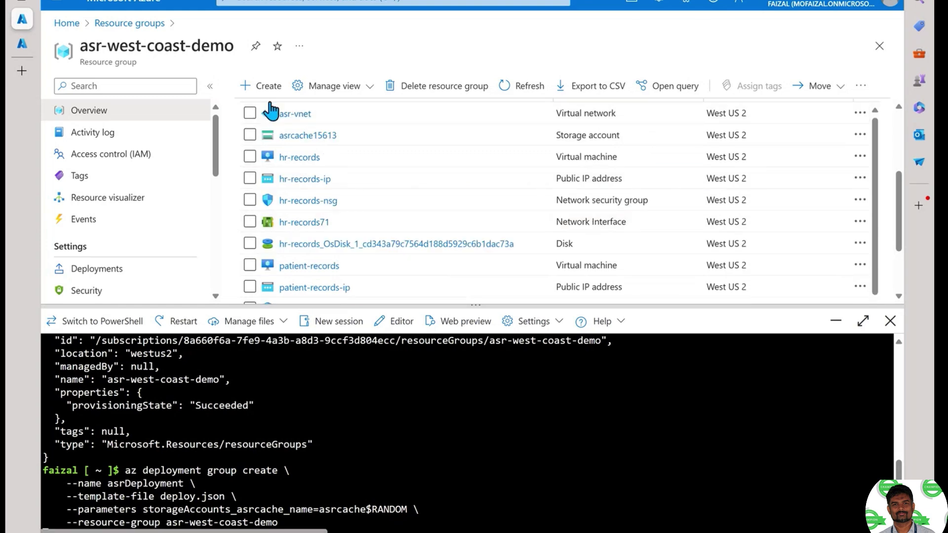
pyautogui.click(151, 25)
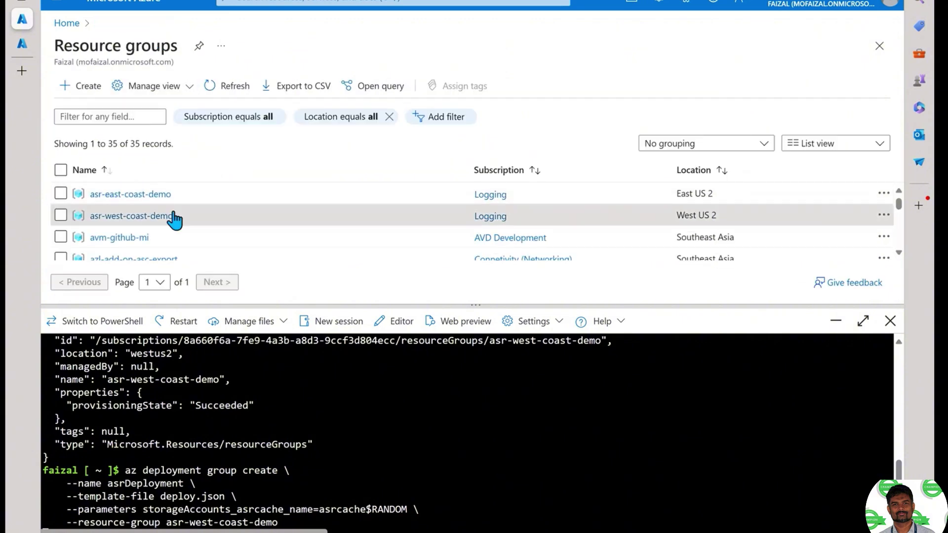
pyautogui.click(168, 216)
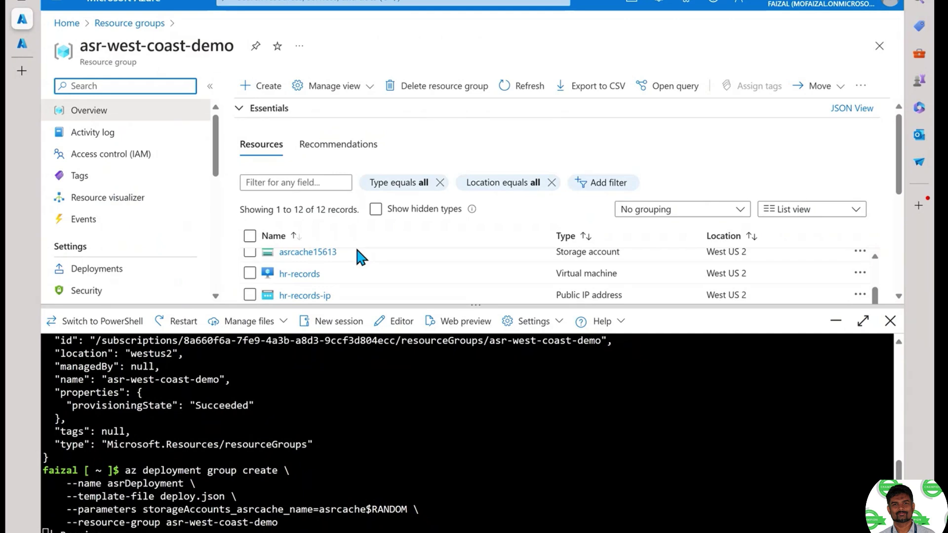
pyautogui.scroll(-5, 358, 256)
pyautogui.scroll(2, 359, 256)
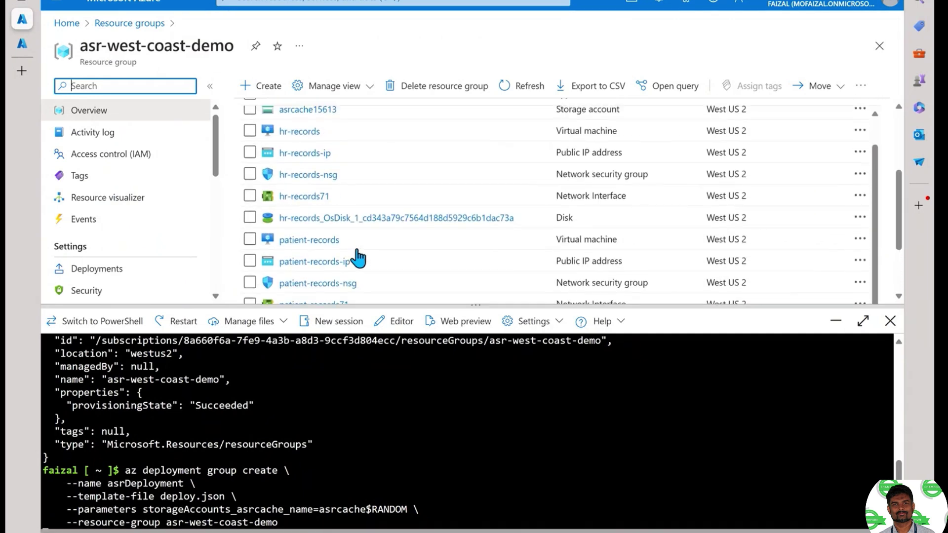
pyautogui.scroll(-2, 358, 256)
pyautogui.scroll(3, 307, 183)
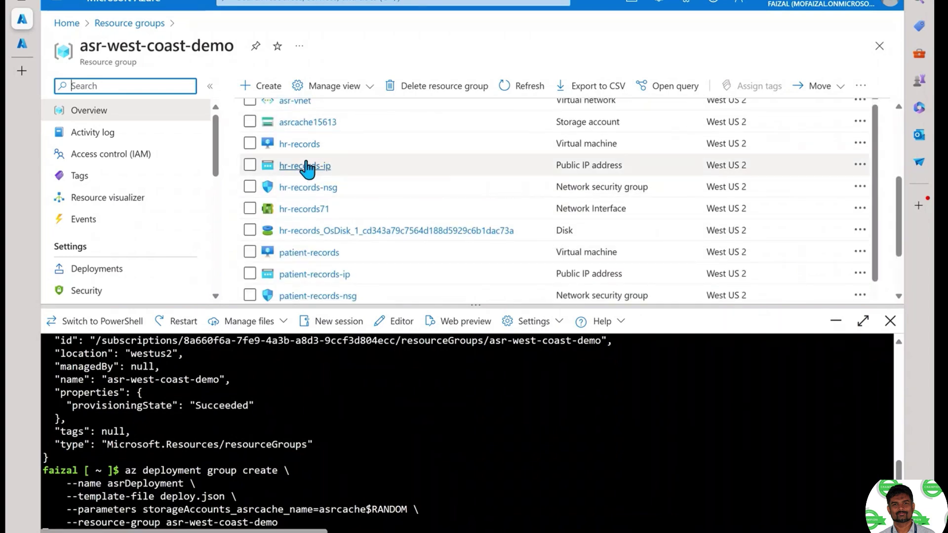
# - Open the hr-records virtual machine, enlarge the portal area above Cloud Shell, and review the machine's overview and properties
pyautogui.click(300, 146)
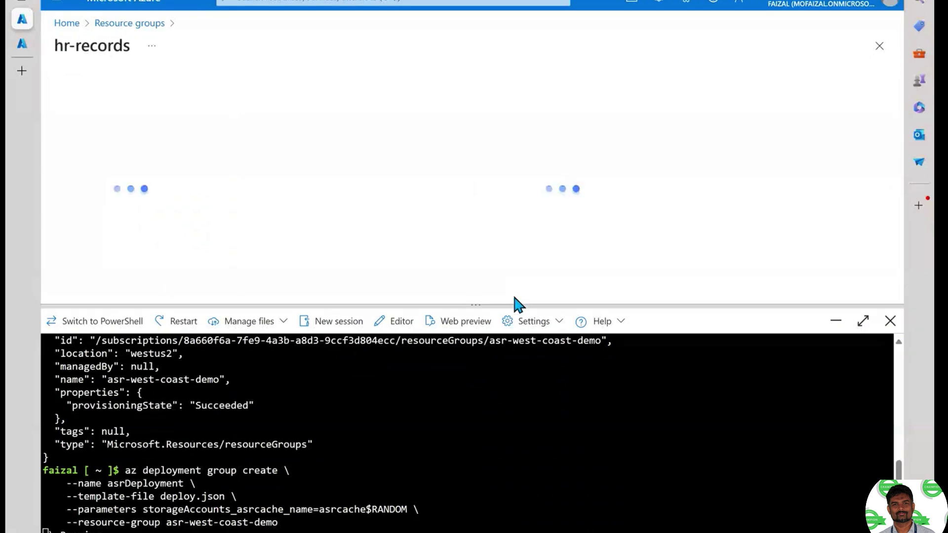
pyautogui.moveTo(511, 305); pyautogui.dragTo(500, 367)
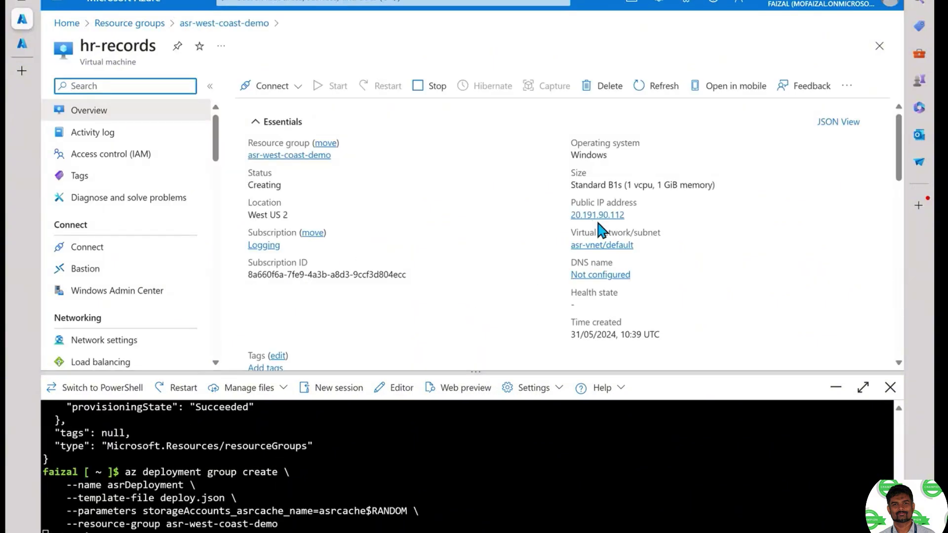
pyautogui.click(633, 217)
pyautogui.scroll(-5, 661, 263)
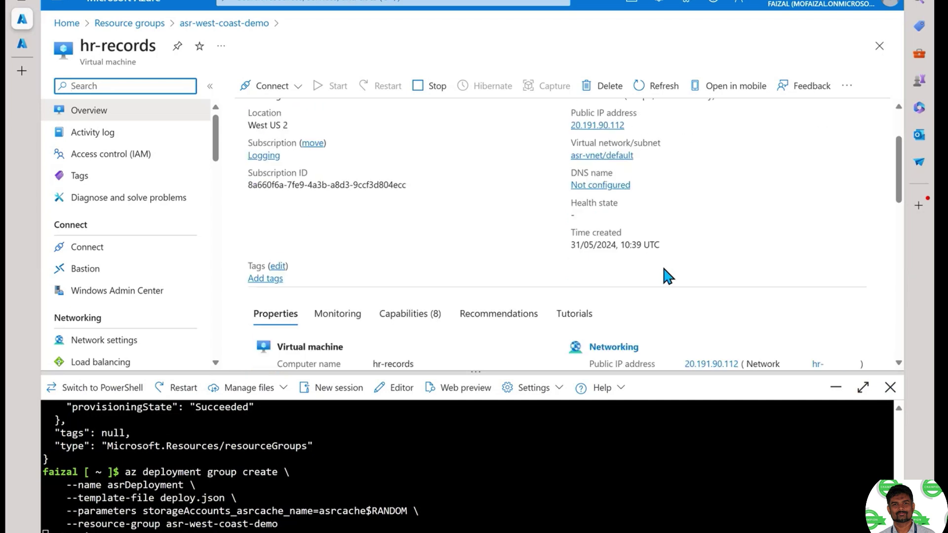
pyautogui.scroll(-1, 666, 277)
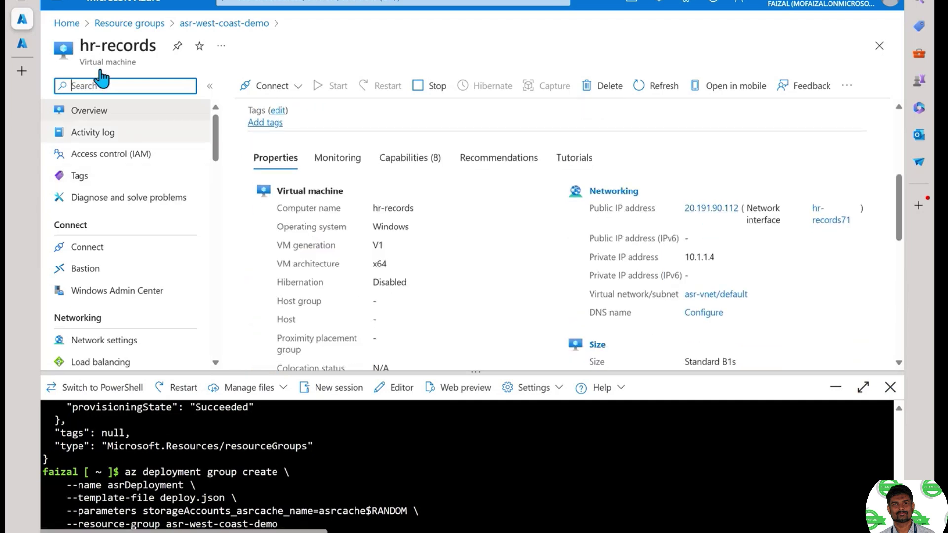
# - Try to open the asr-vnet virtual network from the asr-west-coast-demo resource group and reload its page
pyautogui.click(199, 23)
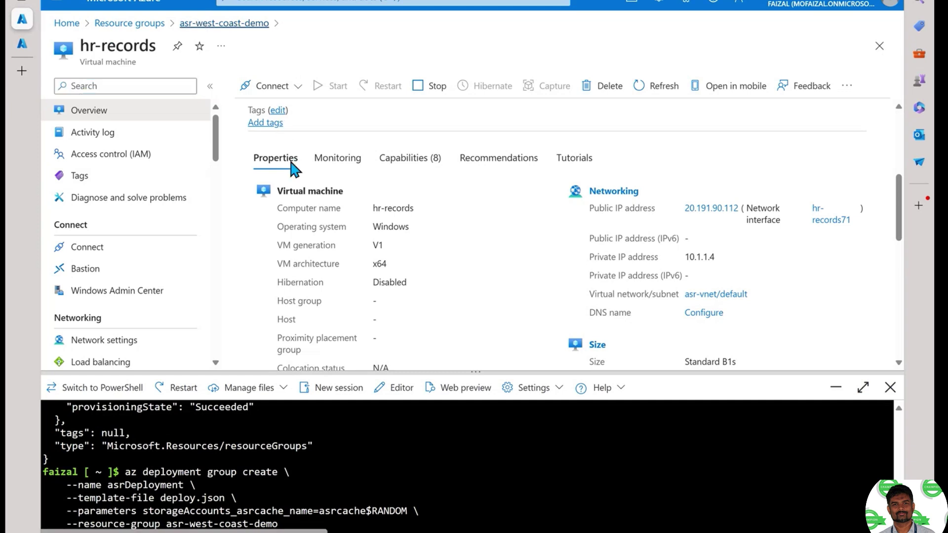
pyautogui.scroll(3, 304, 141)
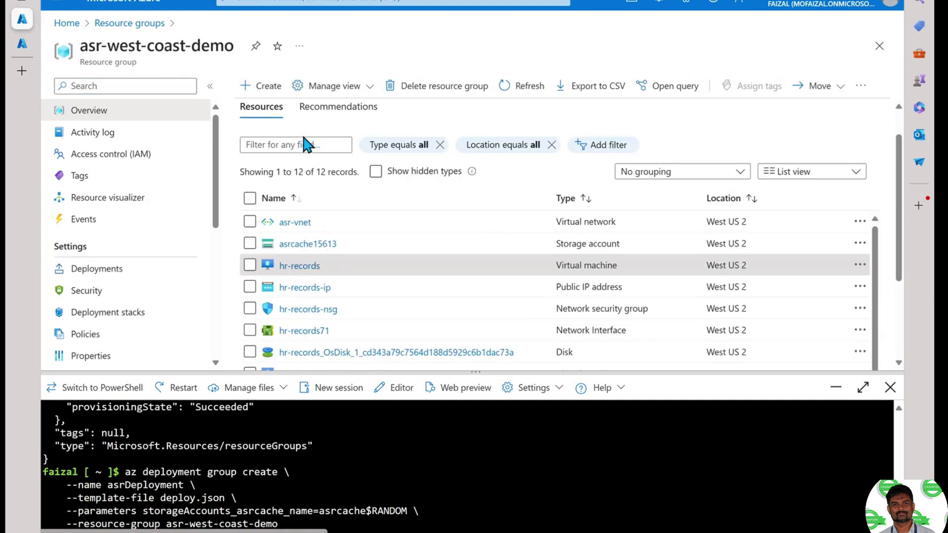
pyautogui.click(290, 223)
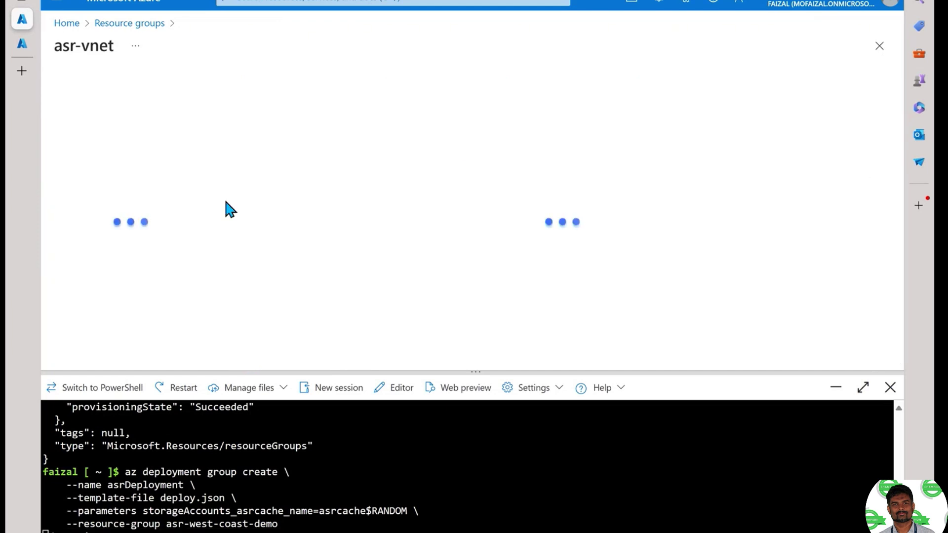
pyautogui.click(137, 26)
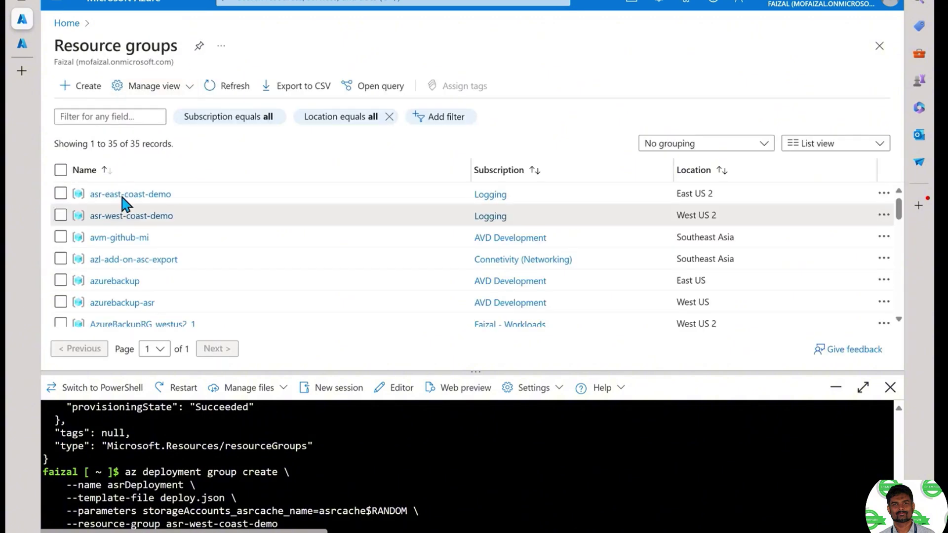
pyautogui.click(143, 217)
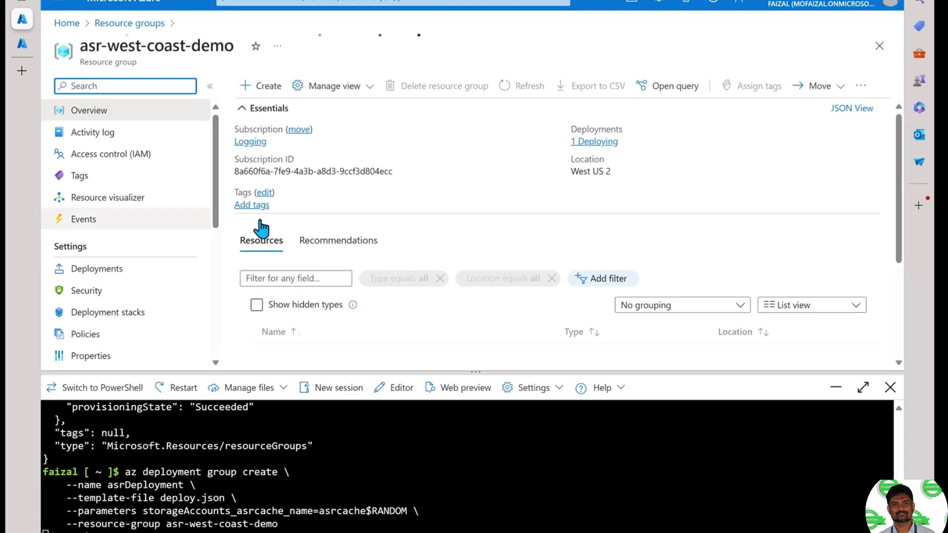
pyautogui.scroll(-2, 286, 339)
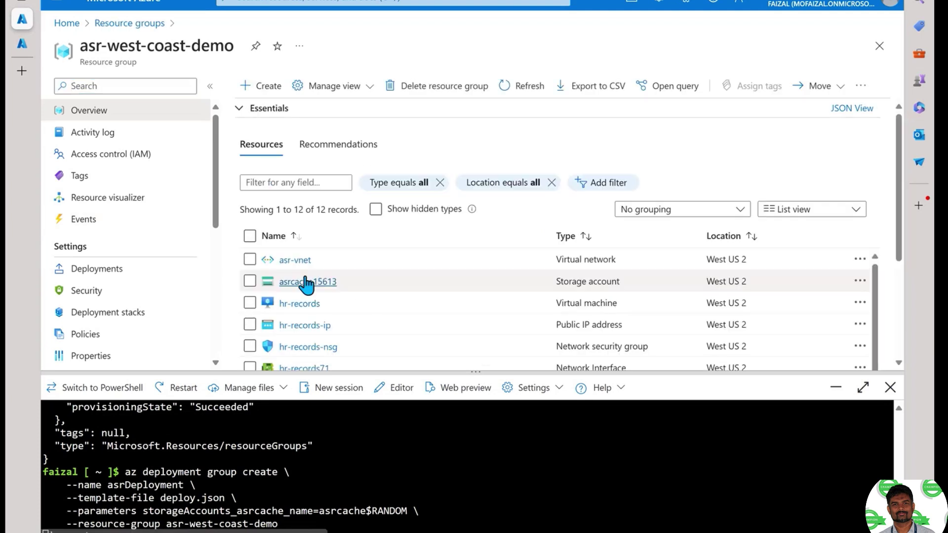
pyautogui.click(298, 259)
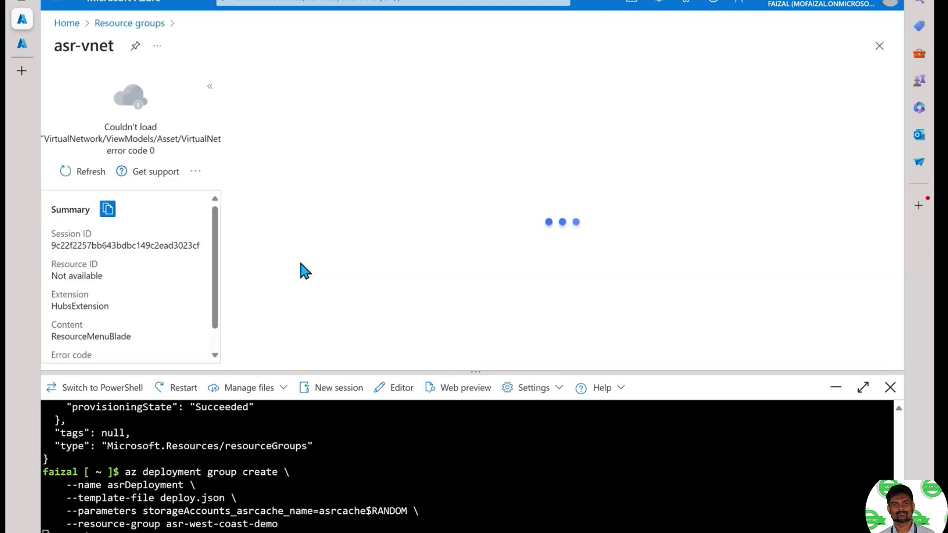
pyautogui.click(85, 173)
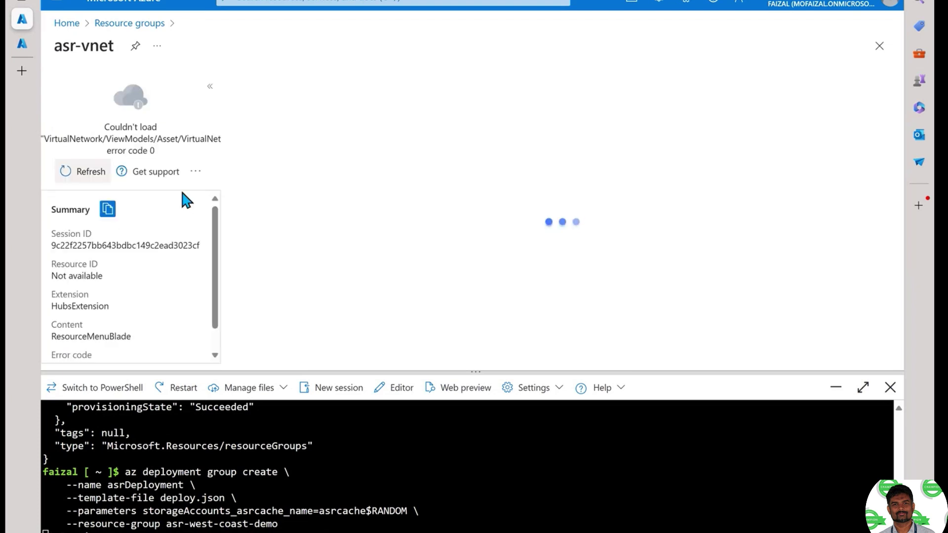
pyautogui.click(86, 180)
# - Open the hr-records-nsg network security group in asr-west-coast-demo and examine its inbound and outbound security rules
pyautogui.click(129, 23)
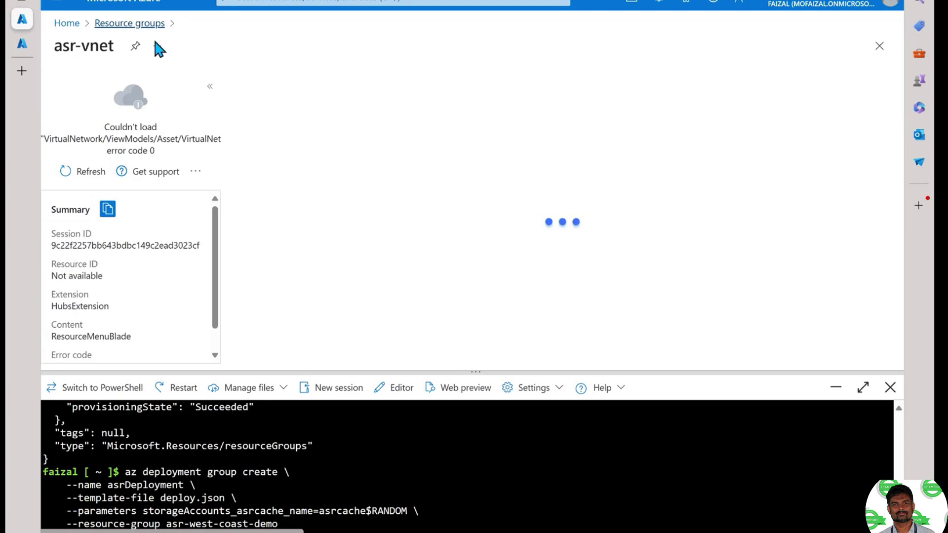
pyautogui.click(147, 217)
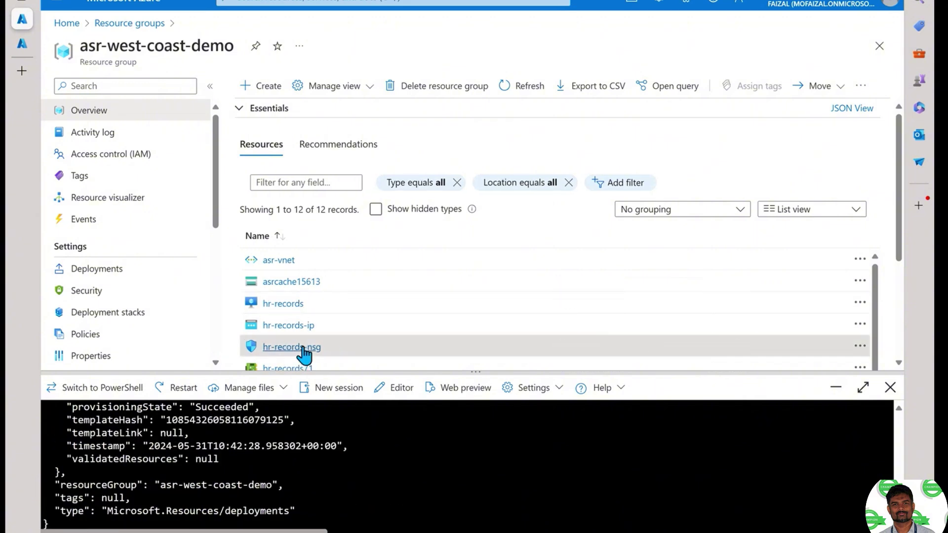
pyautogui.click(303, 347)
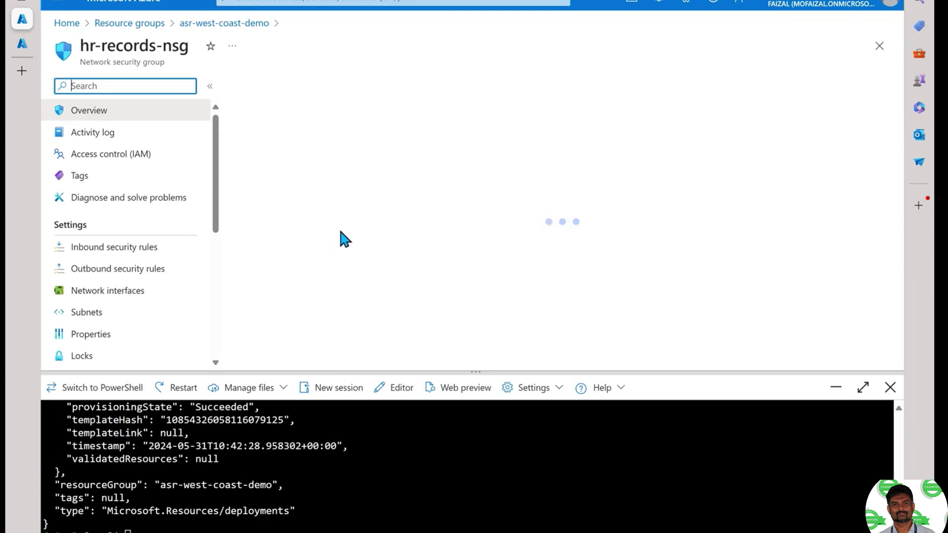
pyautogui.scroll(-4, 346, 227)
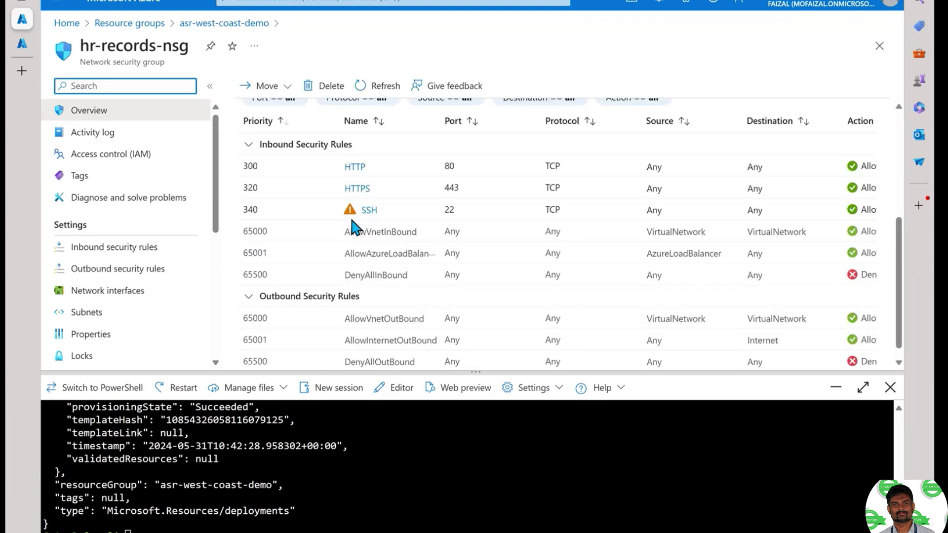
pyautogui.scroll(5, 352, 220)
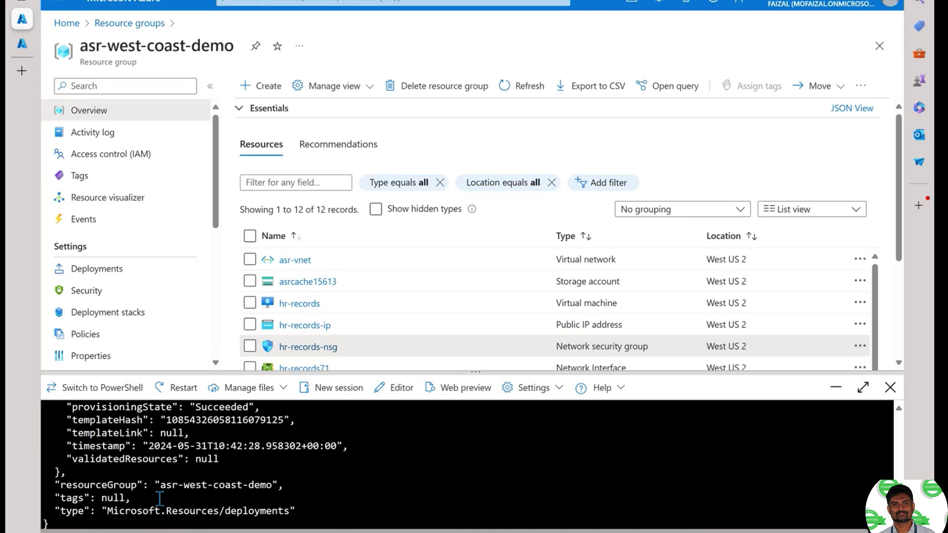
# - Close Cloud Shell, then refresh the asr-west-coast-demo resource group and review its full resource list
pyautogui.moveTo(810, 371); pyautogui.dragTo(808, 301)
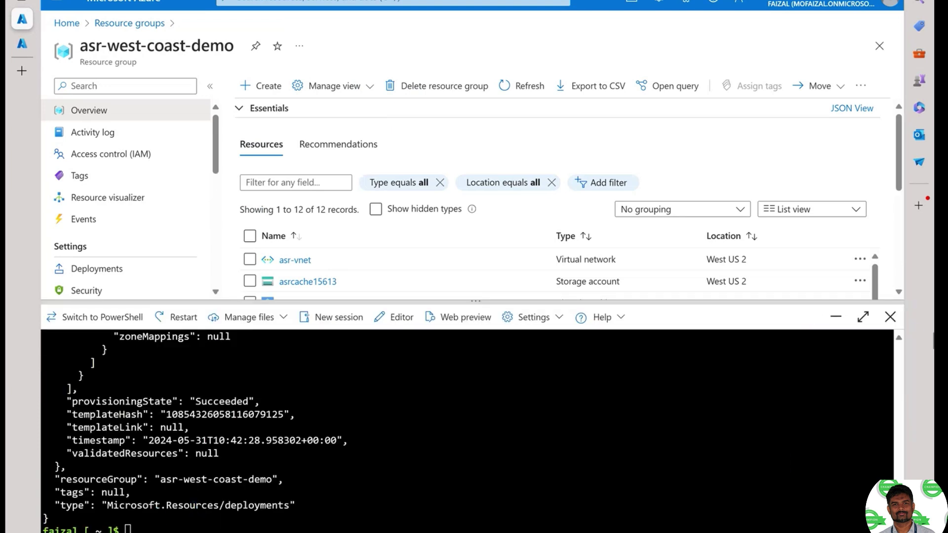
pyautogui.click(889, 317)
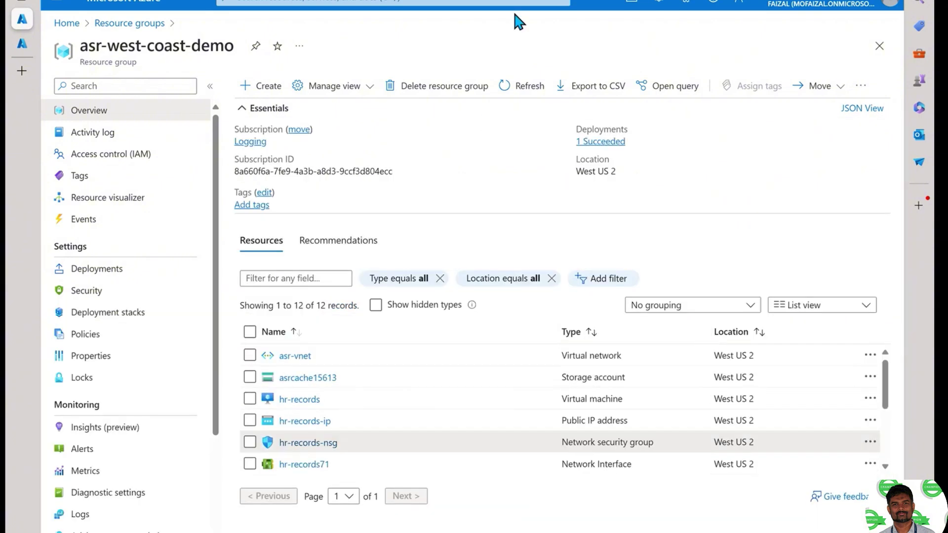
pyautogui.click(506, 88)
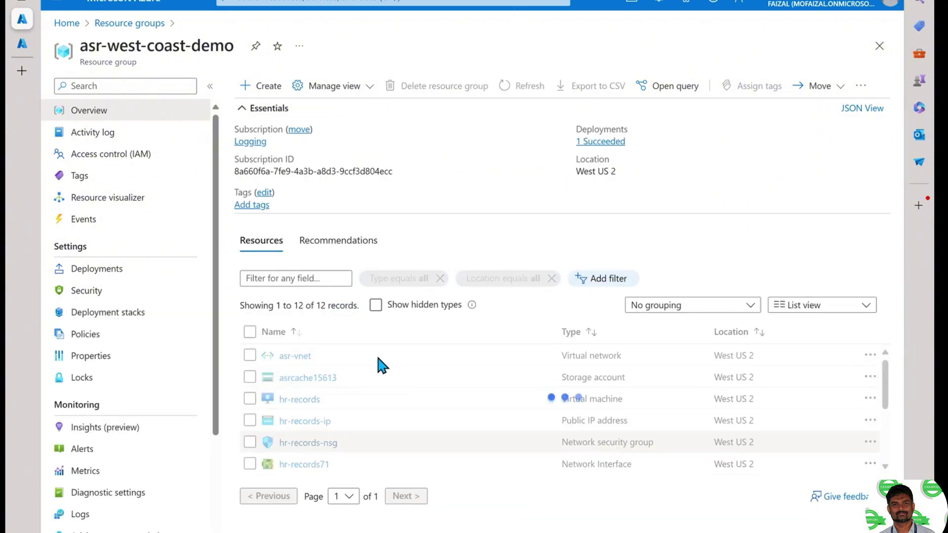
pyautogui.scroll(-3, 481, 392)
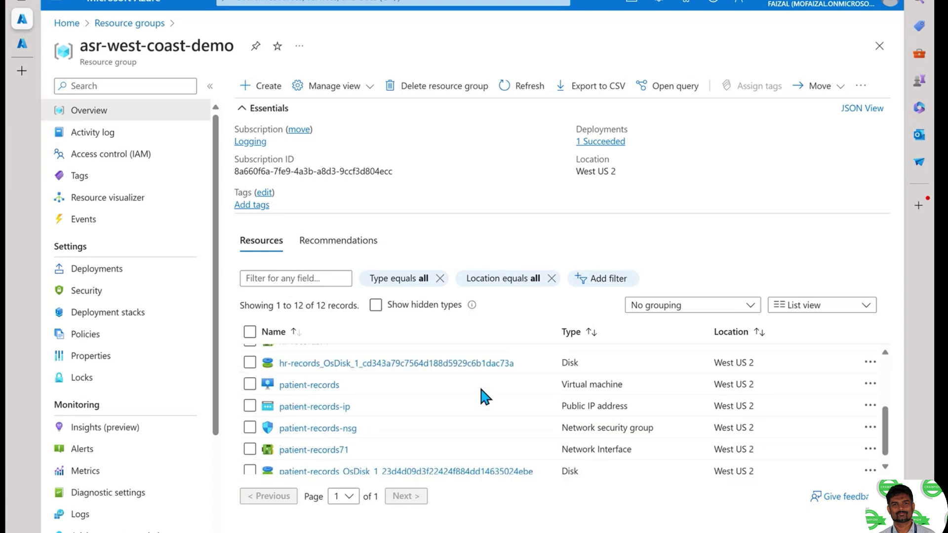
pyautogui.scroll(-1, 479, 384)
pyautogui.scroll(5, 428, 386)
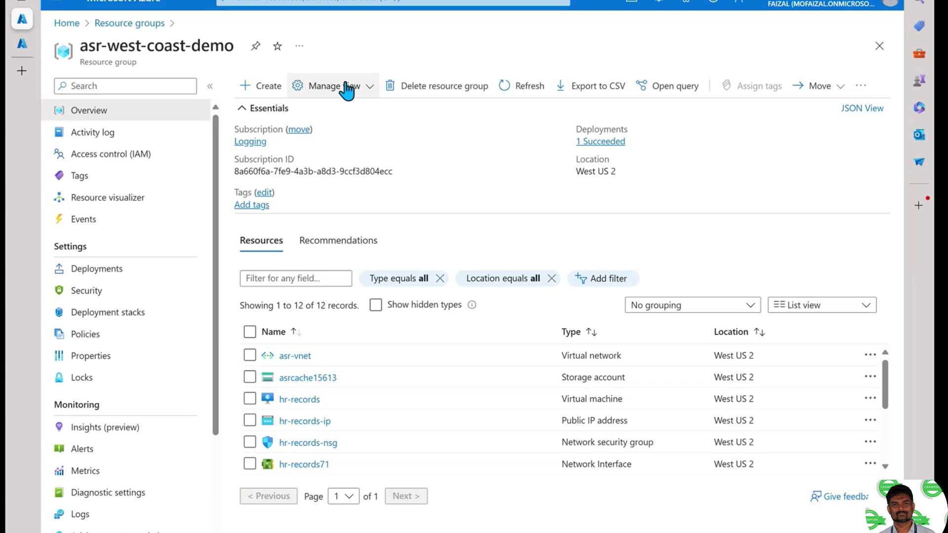
# - Search the portal for "recov" and open the Recovery Services vaults service
pyautogui.click(388, 4)
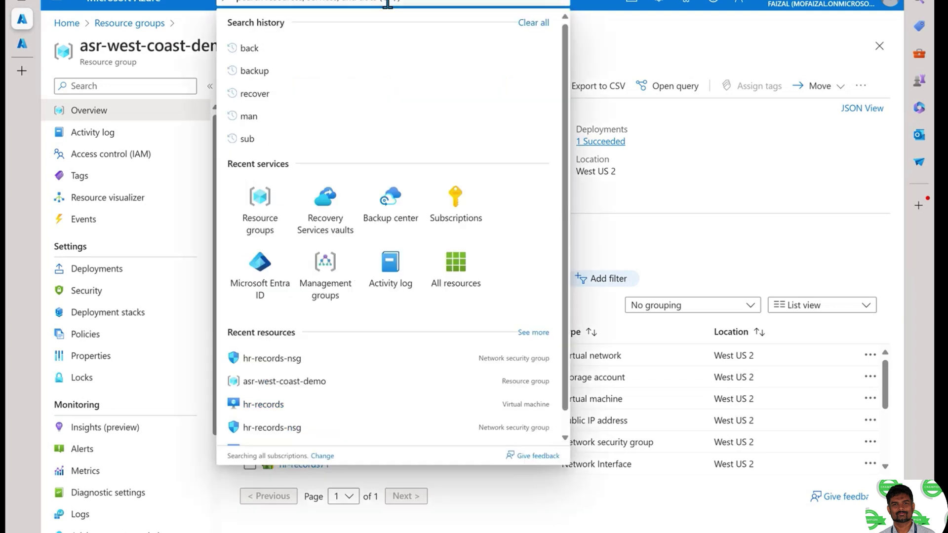
pyautogui.write('re')
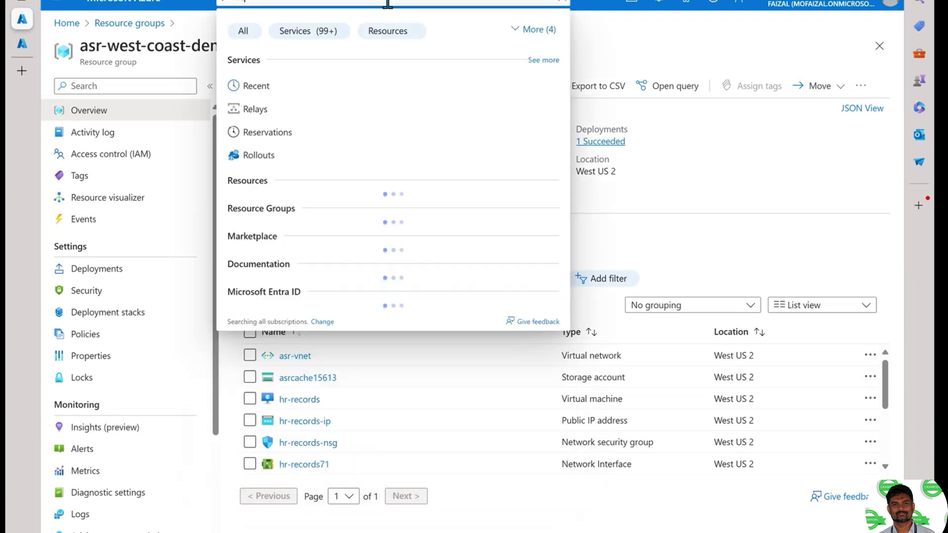
pyautogui.write('cov')
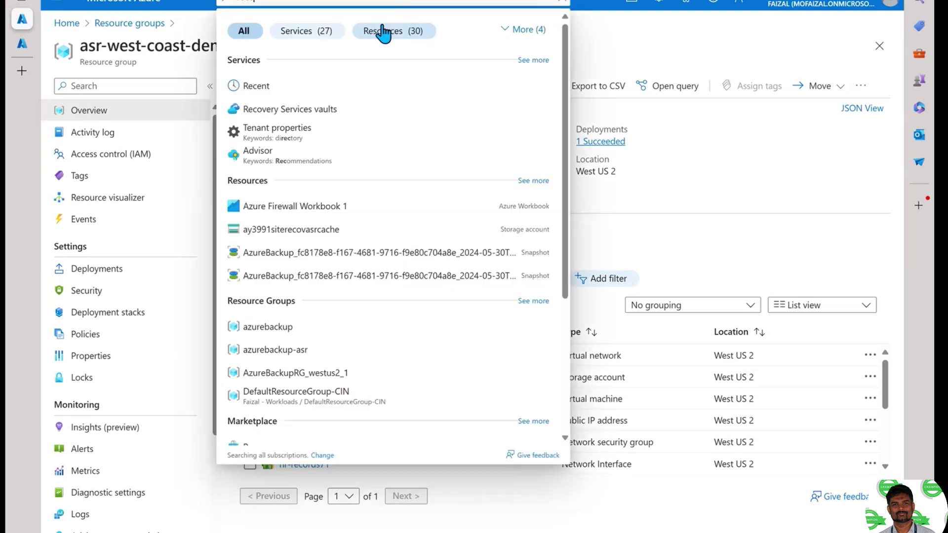
pyautogui.click(314, 87)
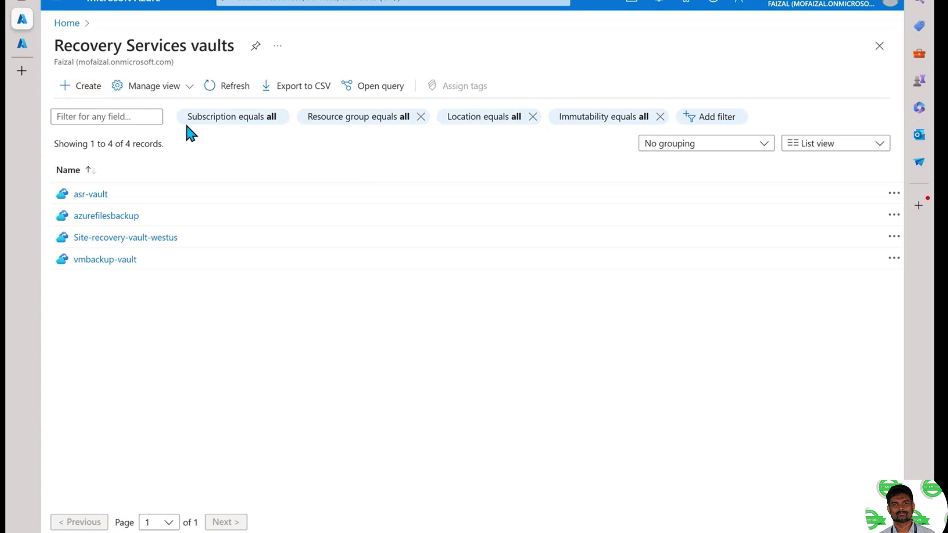
# - Start creating a new Recovery Services vault and set its subscription to Logging
pyautogui.click(82, 86)
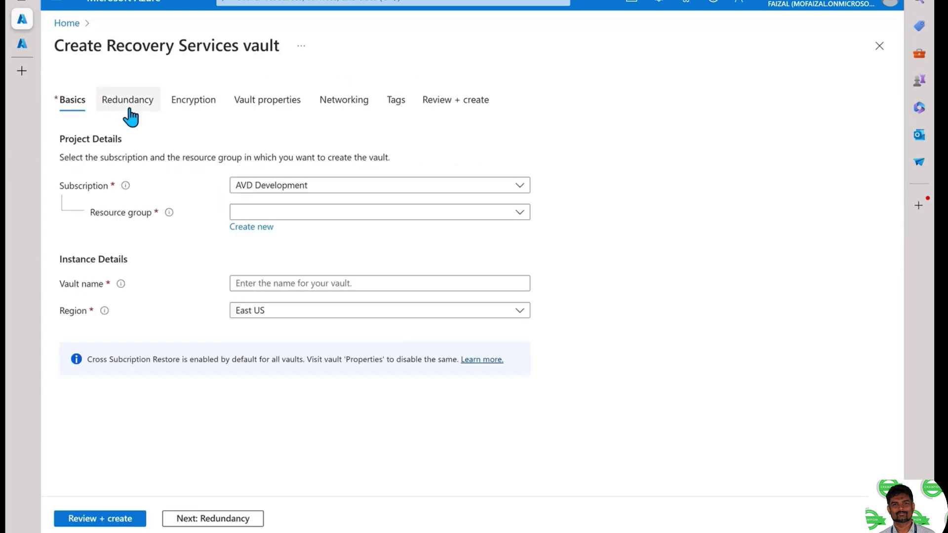
pyautogui.click(301, 194)
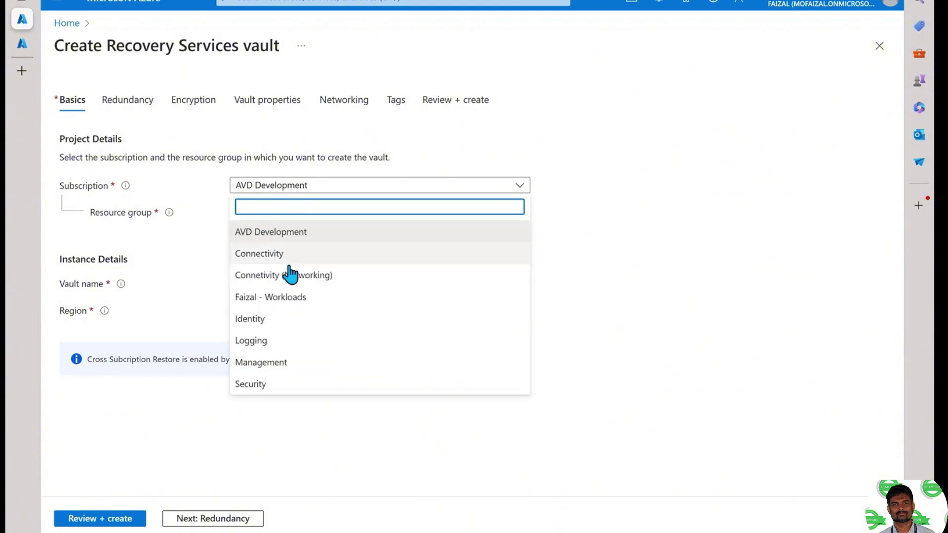
pyautogui.click(260, 341)
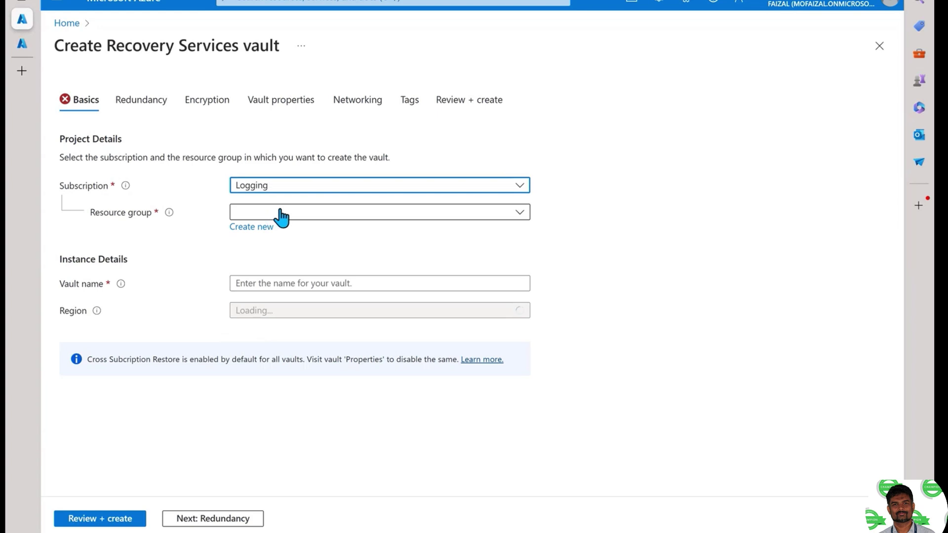
pyautogui.click(310, 217)
pyautogui.click(191, 223)
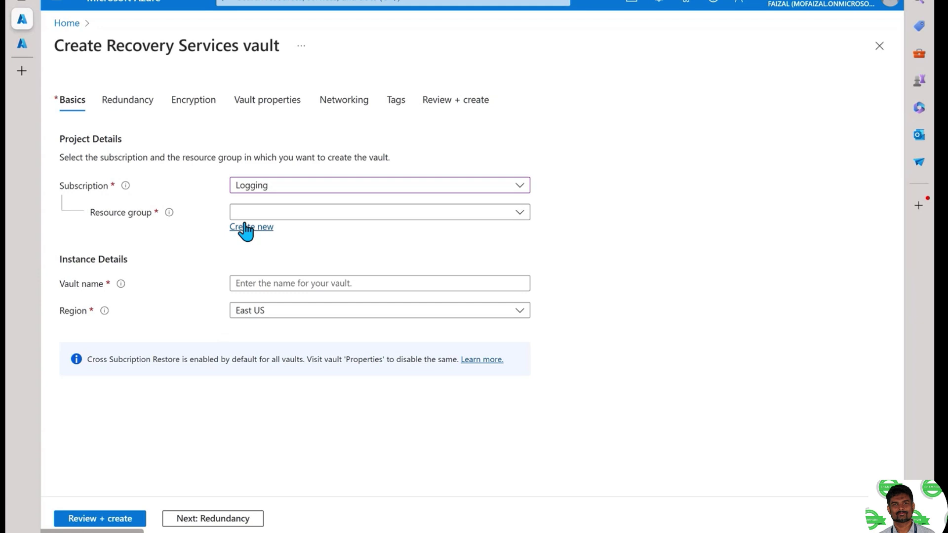
pyautogui.click(245, 228)
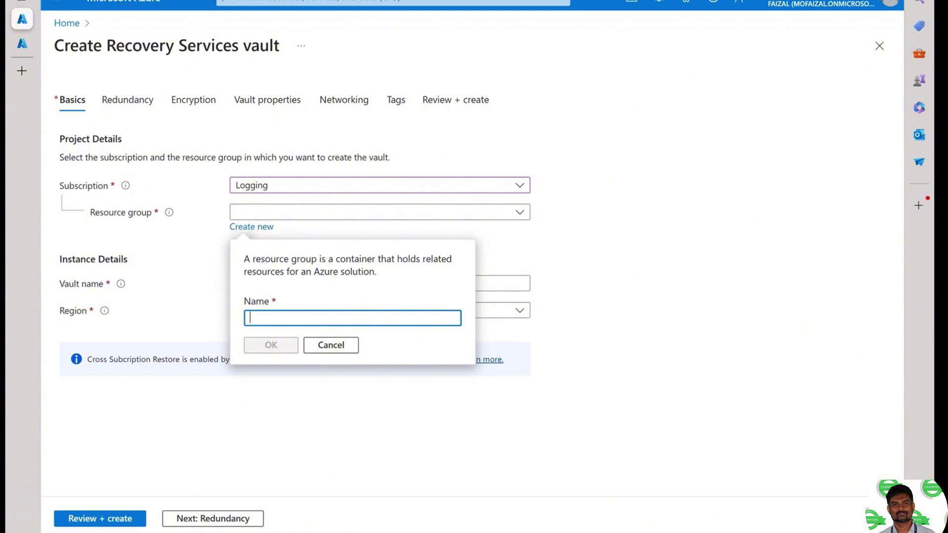
pyautogui.click(612, 468)
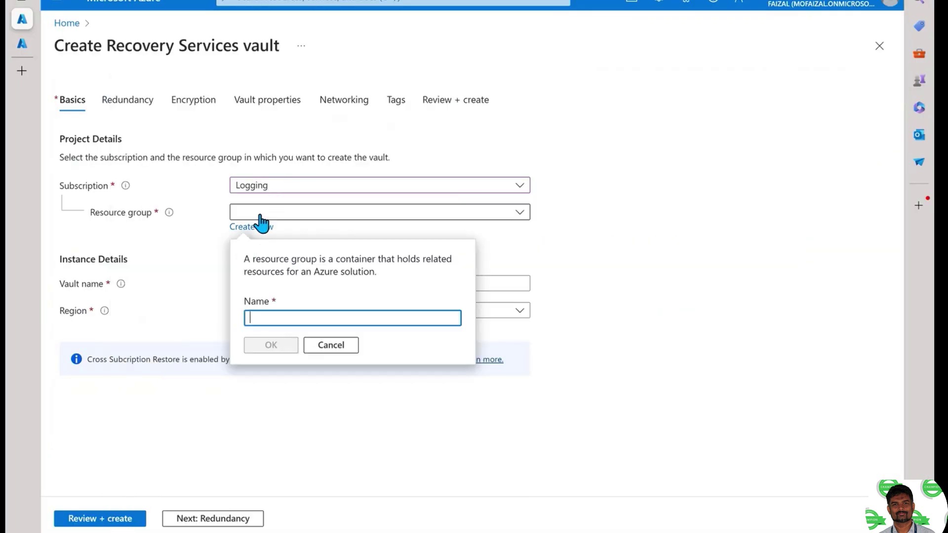
pyautogui.click(265, 316)
pyautogui.press('Escape')
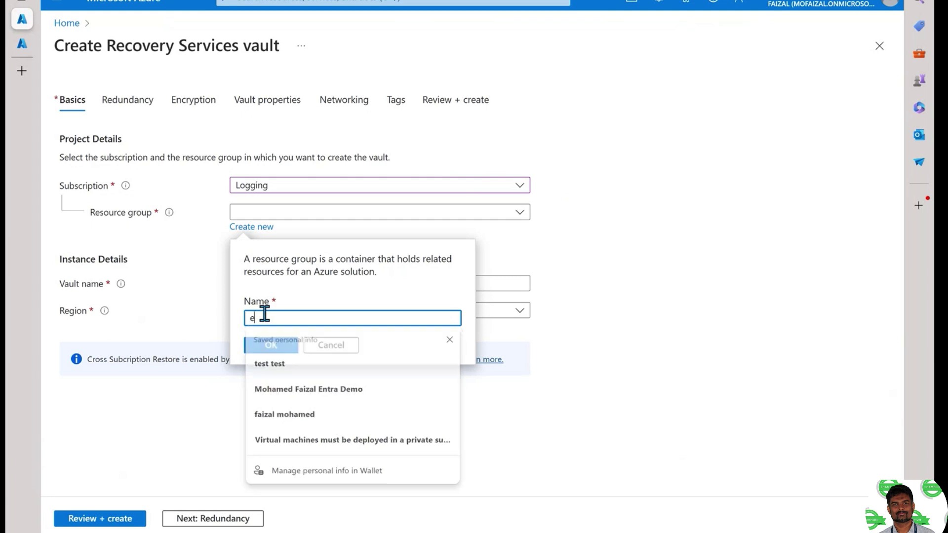
pyautogui.click(359, 232)
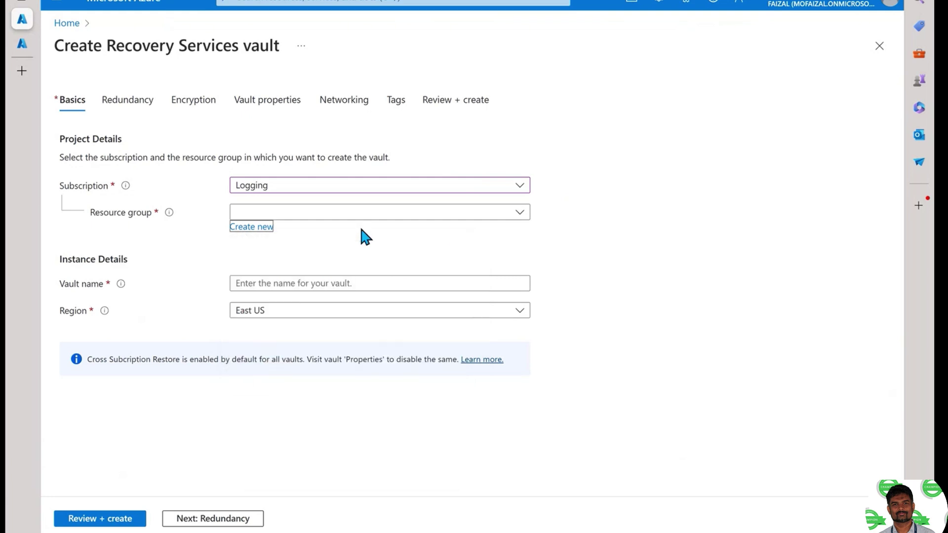
# - Assign the new vault to the existing asr-east-coast-demo resource group and name it asr-east
pyautogui.click(459, 213)
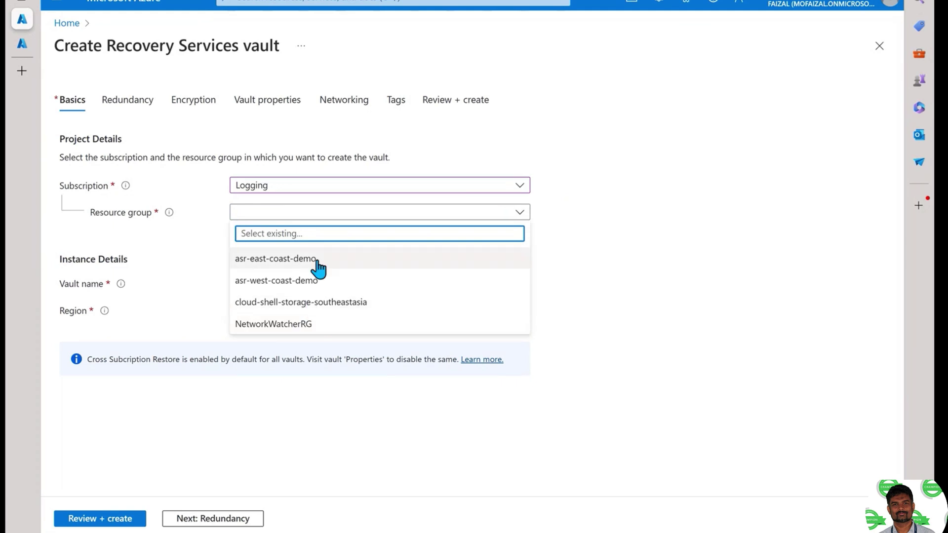
pyautogui.click(283, 262)
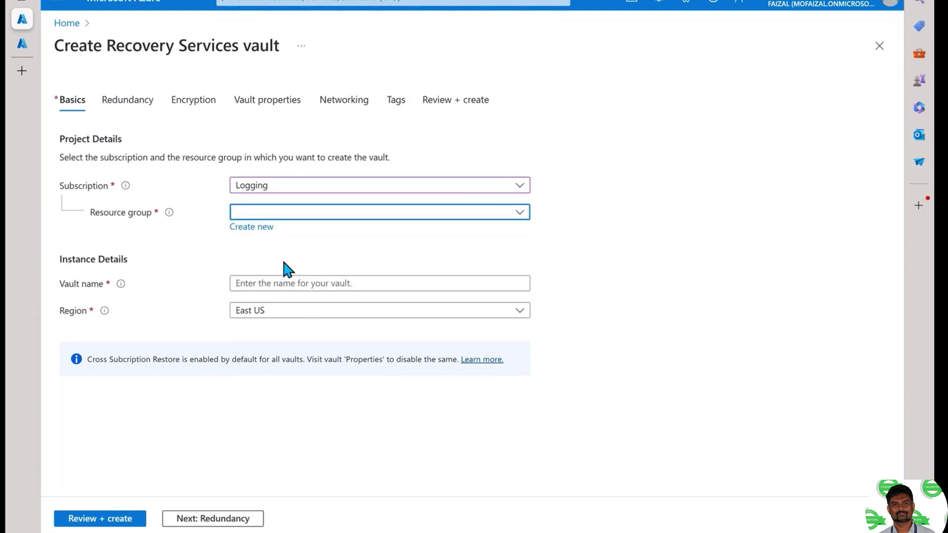
pyautogui.click(305, 277)
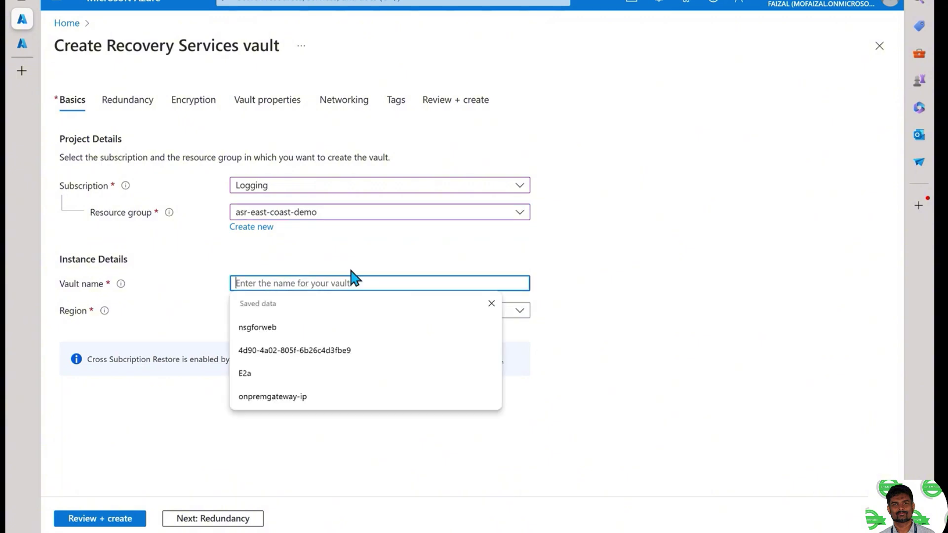
pyautogui.write('ars')
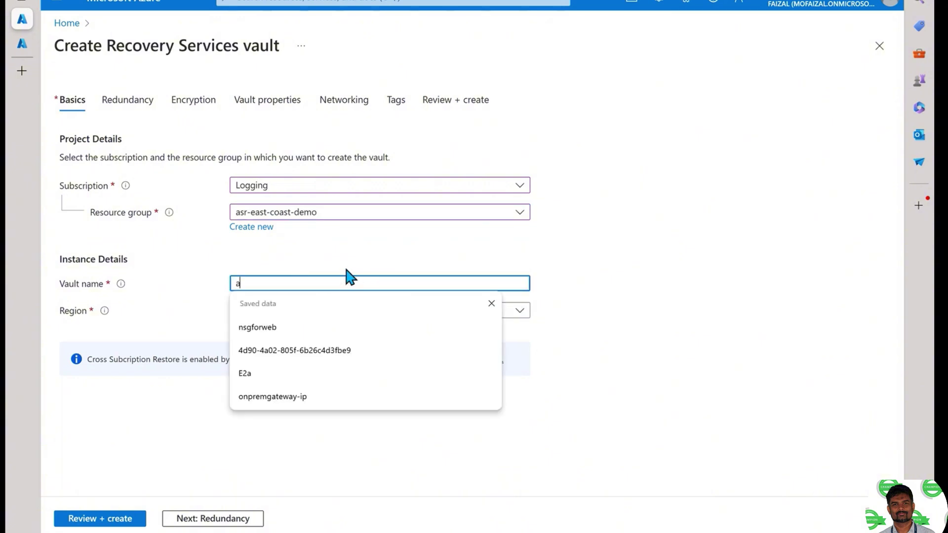
pyautogui.press('BackSpace')
pyautogui.press('BackSpace')
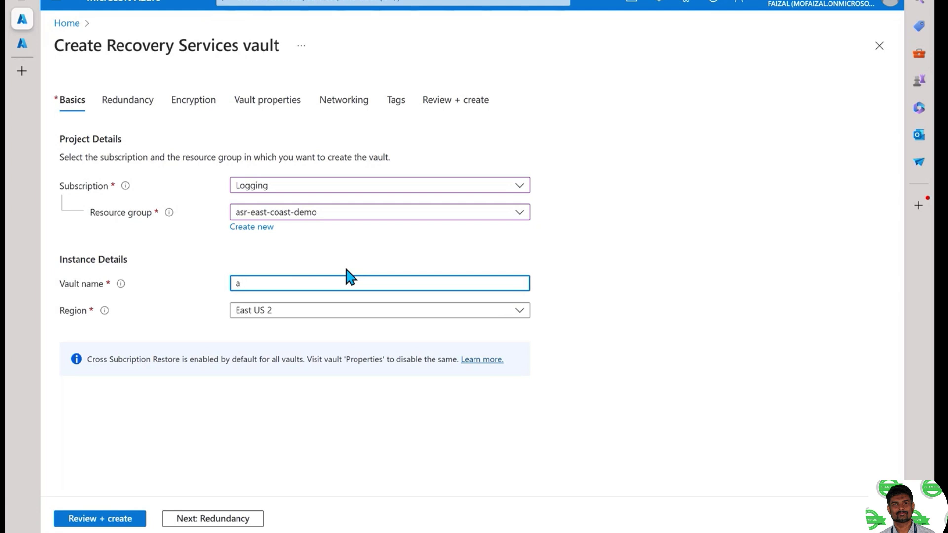
pyautogui.write('sr-east-')
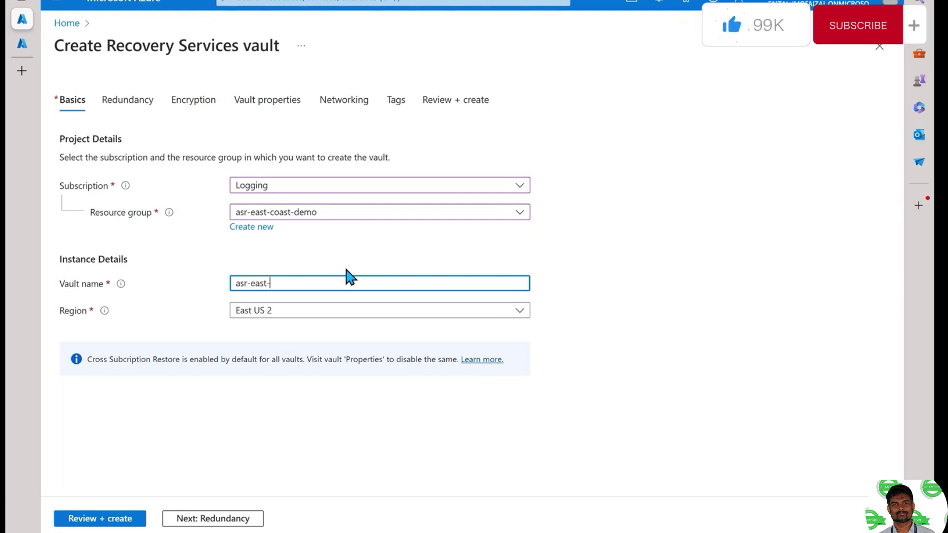
pyautogui.press('BackSpace')
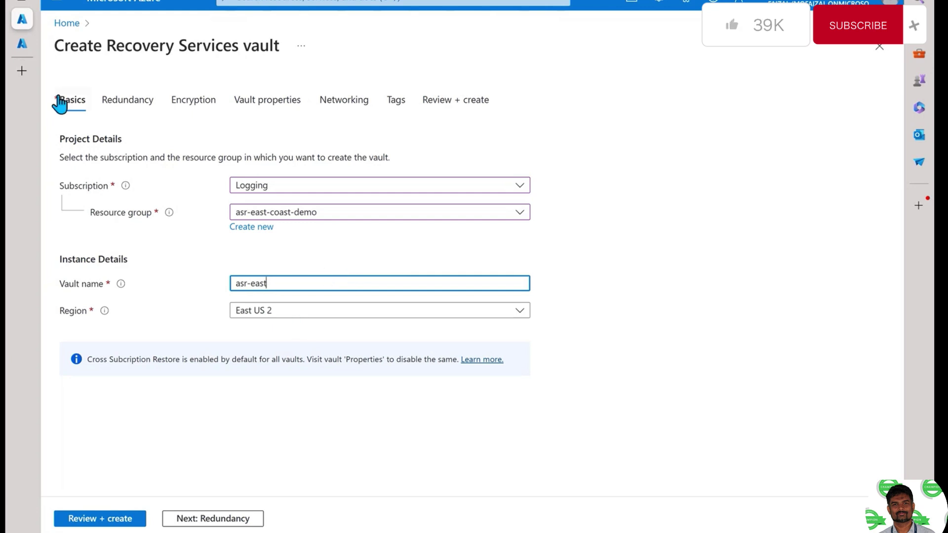
# - In the vault's redundancy settings, choose Geo-redundant backup storage and set Cross Region Restore to Disable
pyautogui.click(143, 103)
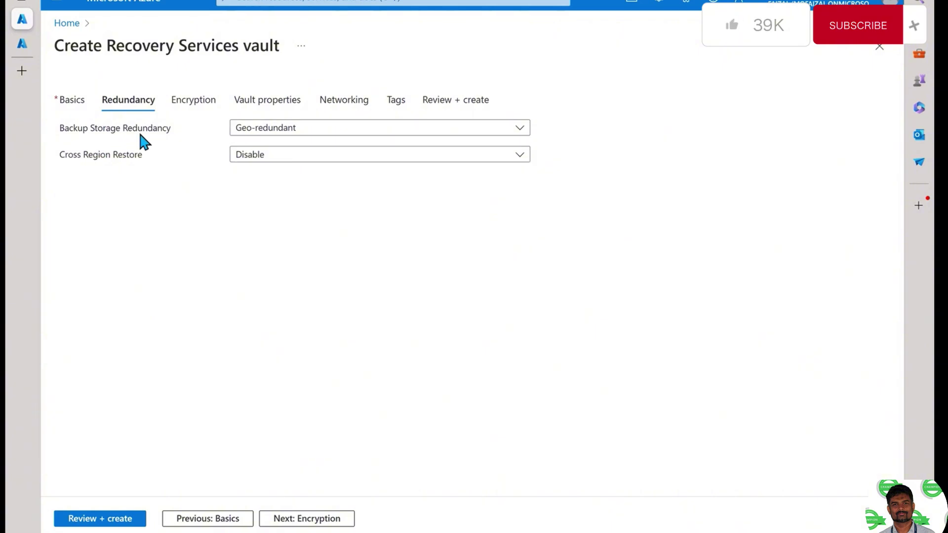
pyautogui.click(312, 129)
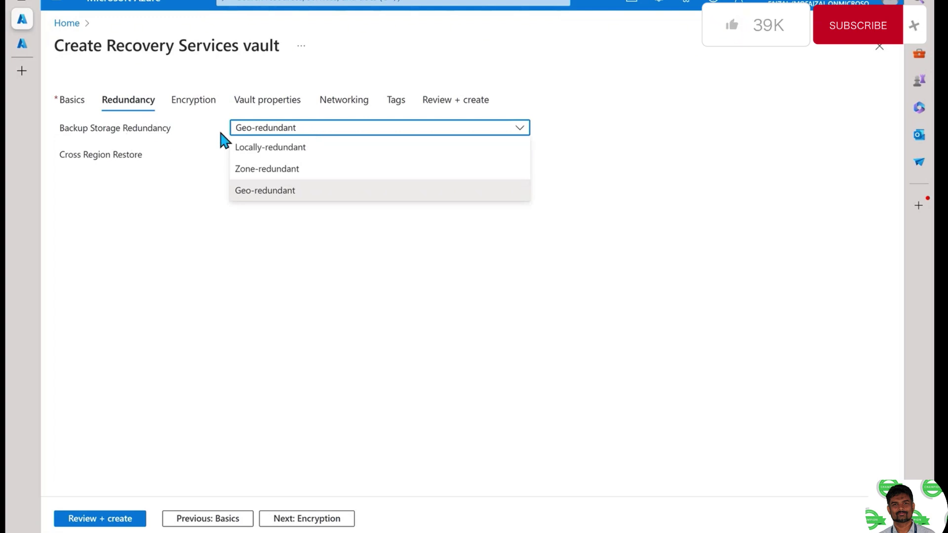
pyautogui.click(256, 195)
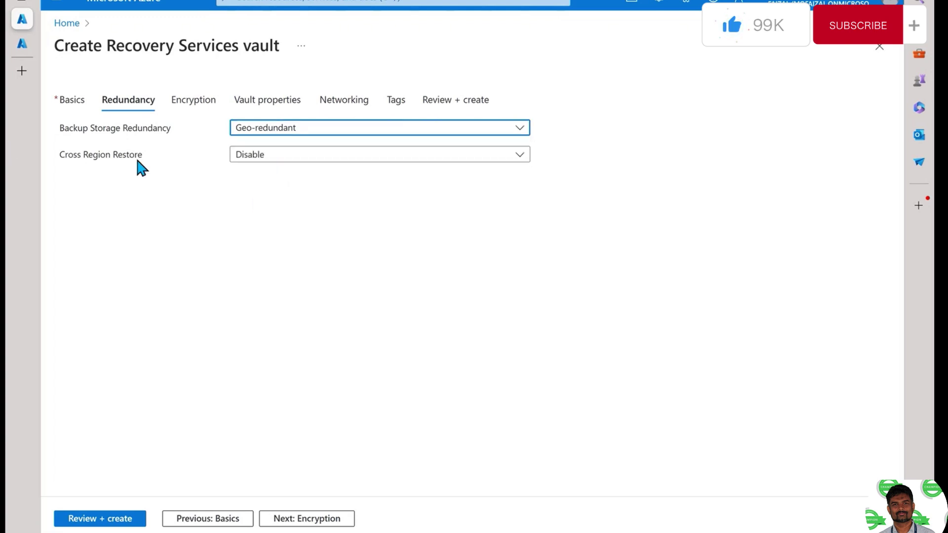
pyautogui.click(284, 162)
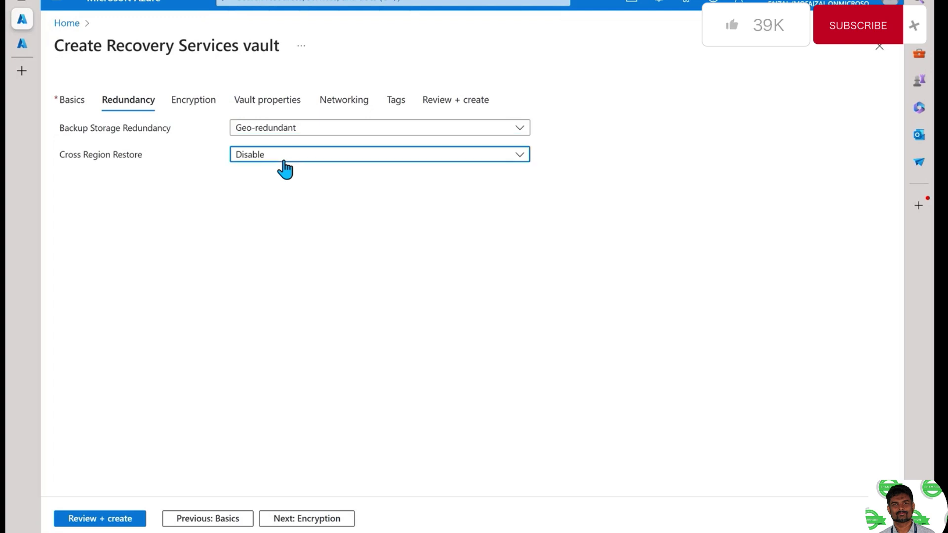
pyautogui.click(283, 163)
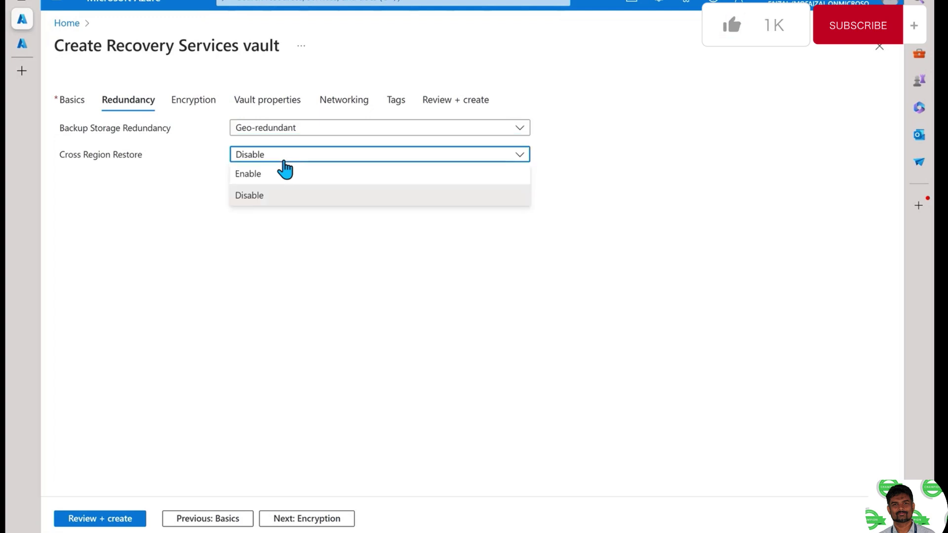
pyautogui.click(262, 197)
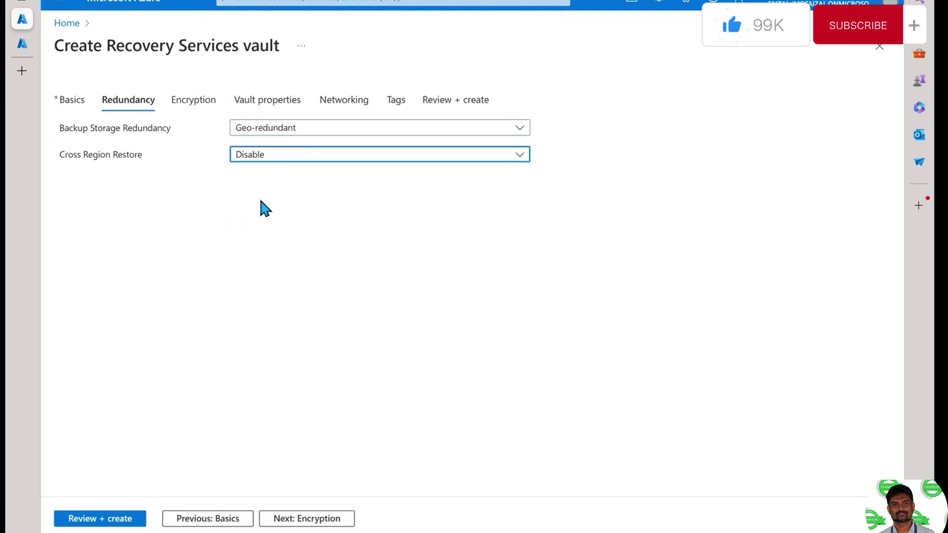
# - Switch the vault's encryption type to a customer-managed key and review the key URI, identity and infrastructure encryption settings
pyautogui.click(188, 98)
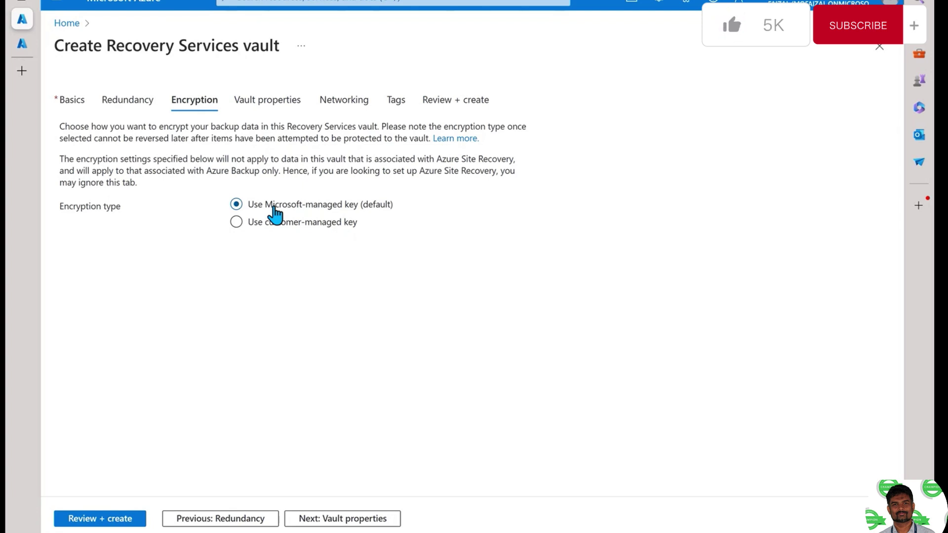
pyautogui.click(329, 230)
pyautogui.scroll(-3, 345, 264)
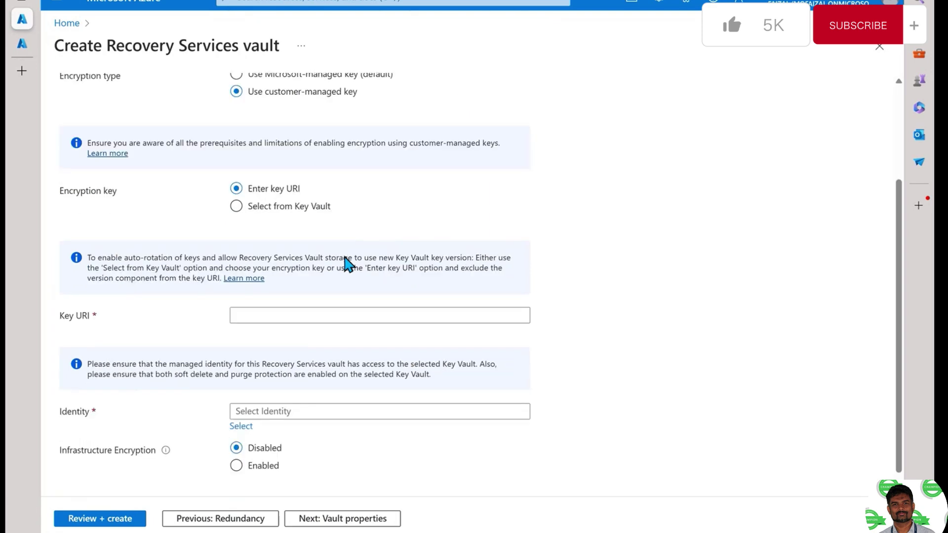
pyautogui.scroll(1, 345, 264)
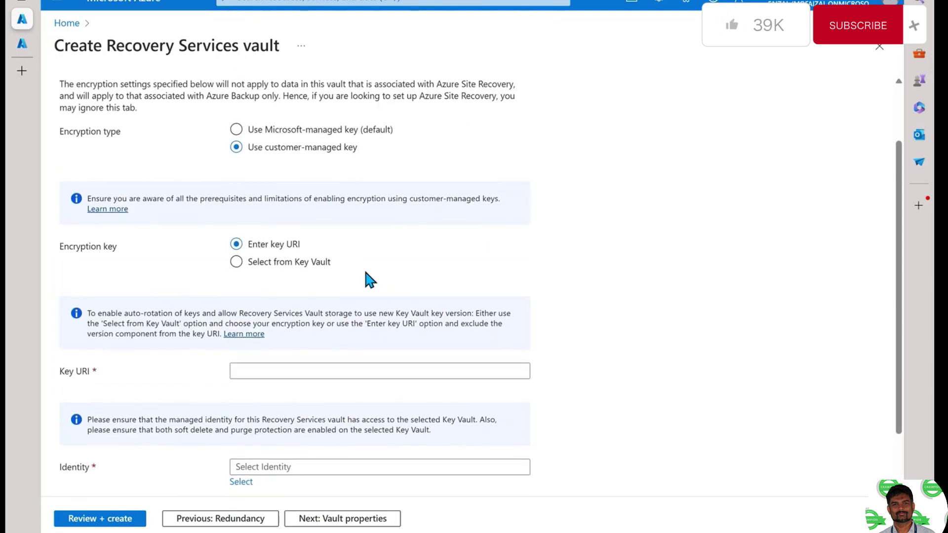
pyautogui.scroll(-1, 364, 268)
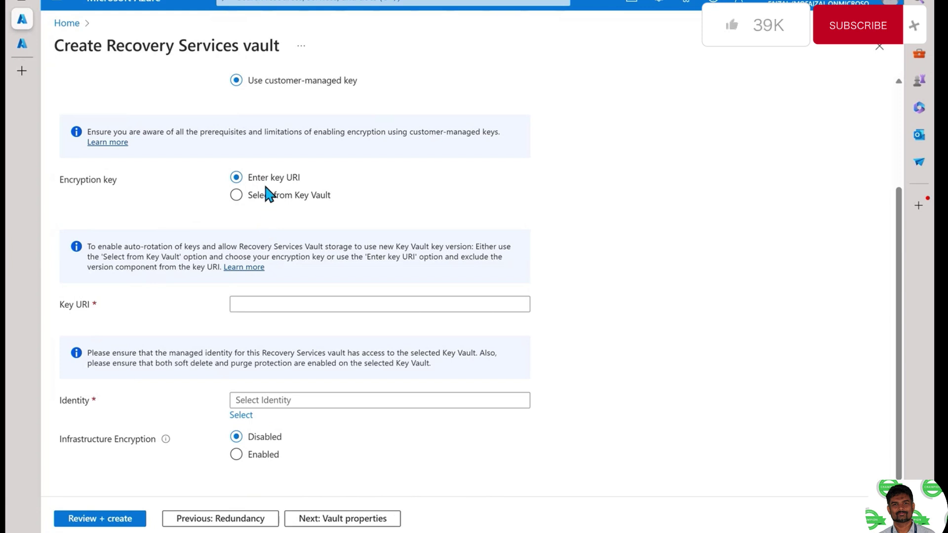
pyautogui.click(257, 299)
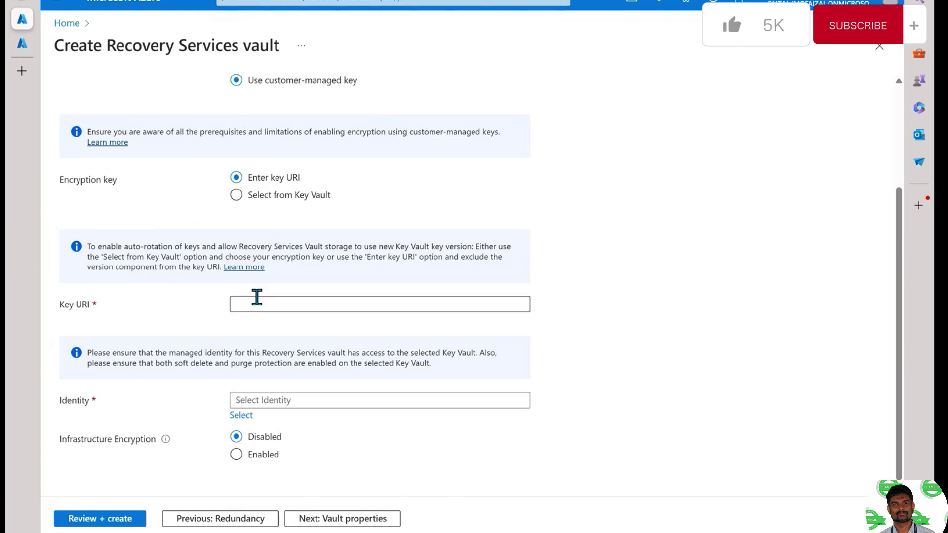
pyautogui.click(267, 198)
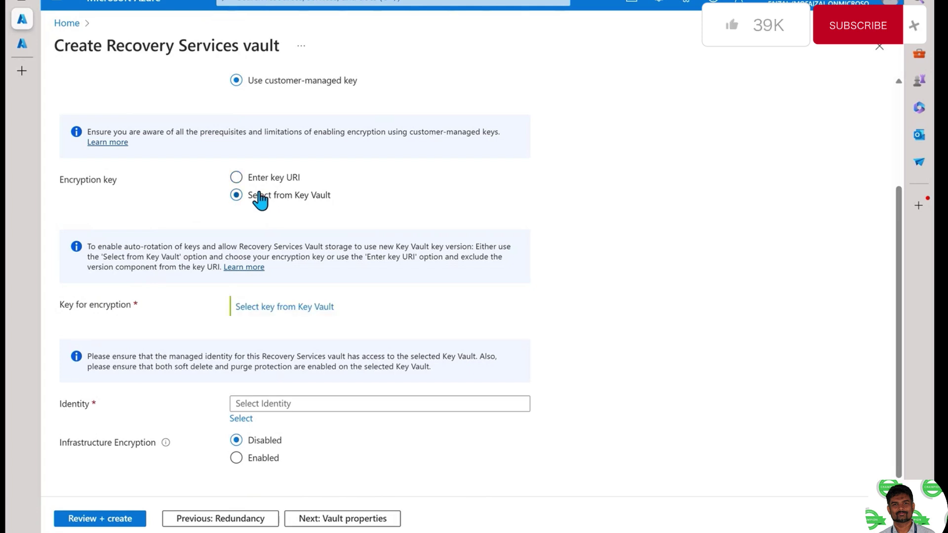
pyautogui.click(326, 306)
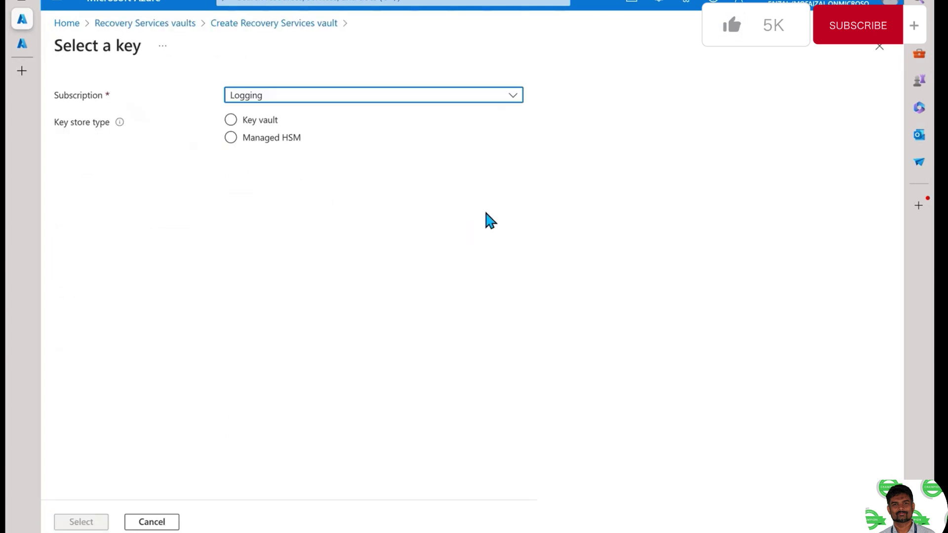
pyautogui.click(230, 121)
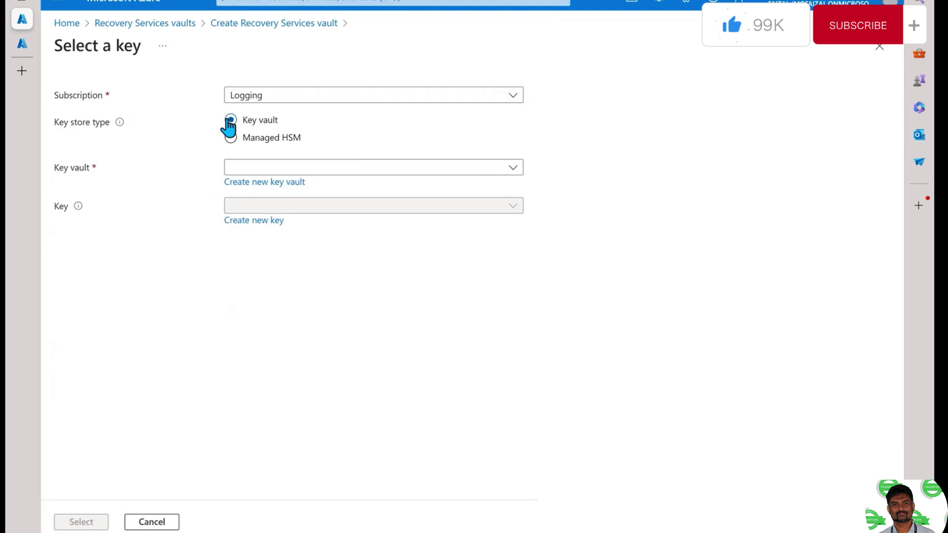
pyautogui.click(267, 168)
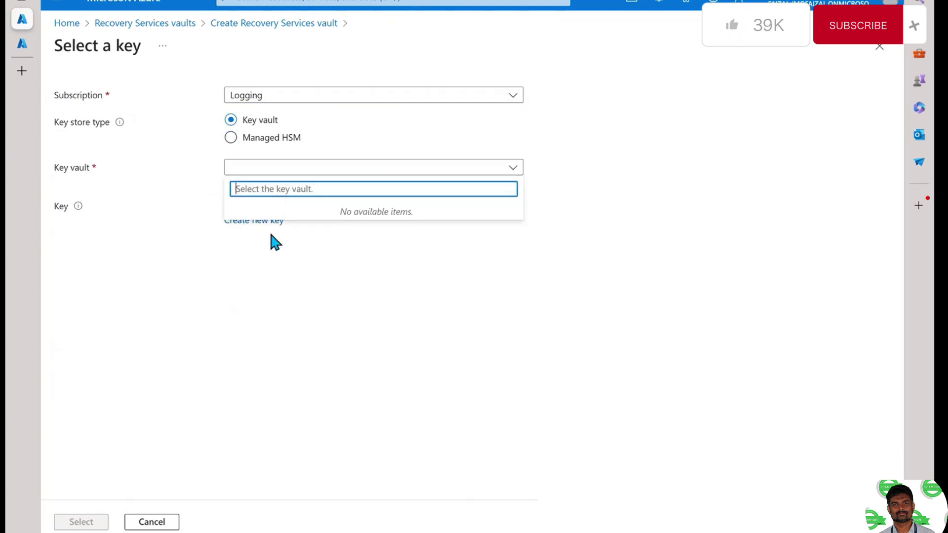
pyautogui.click(261, 37)
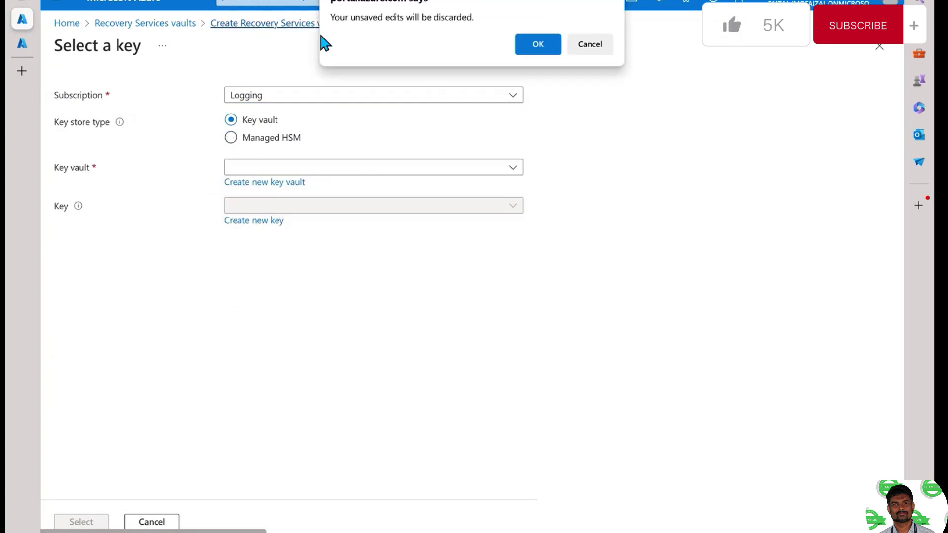
pyautogui.click(549, 47)
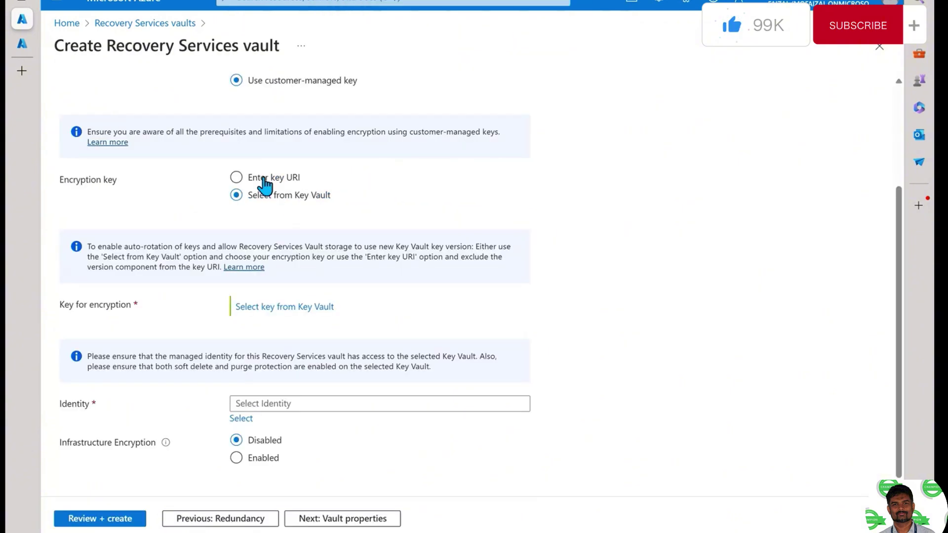
# - Set the vault's encryption type to the default Microsoft-managed key and leave immutability disabled in the vault properties
pyautogui.scroll(3, 263, 187)
pyautogui.click(251, 205)
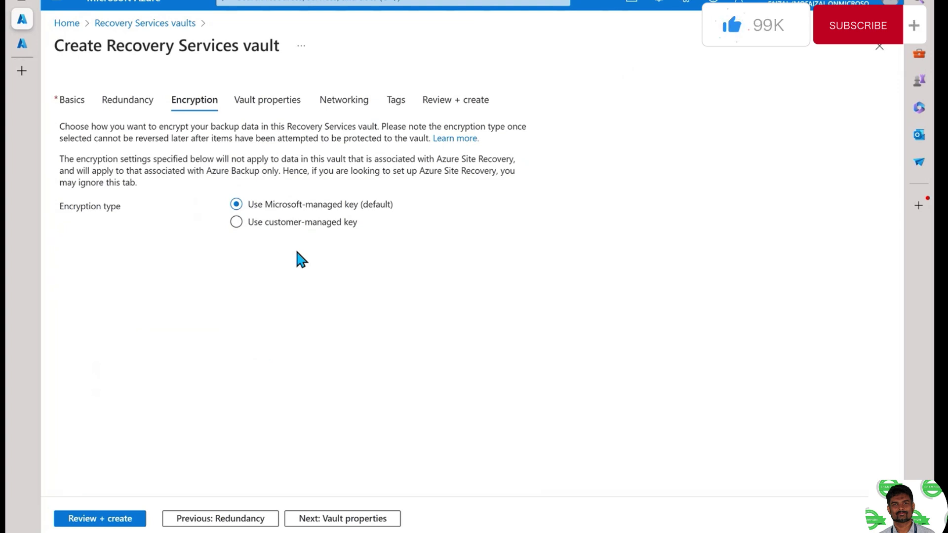
pyautogui.click(267, 111)
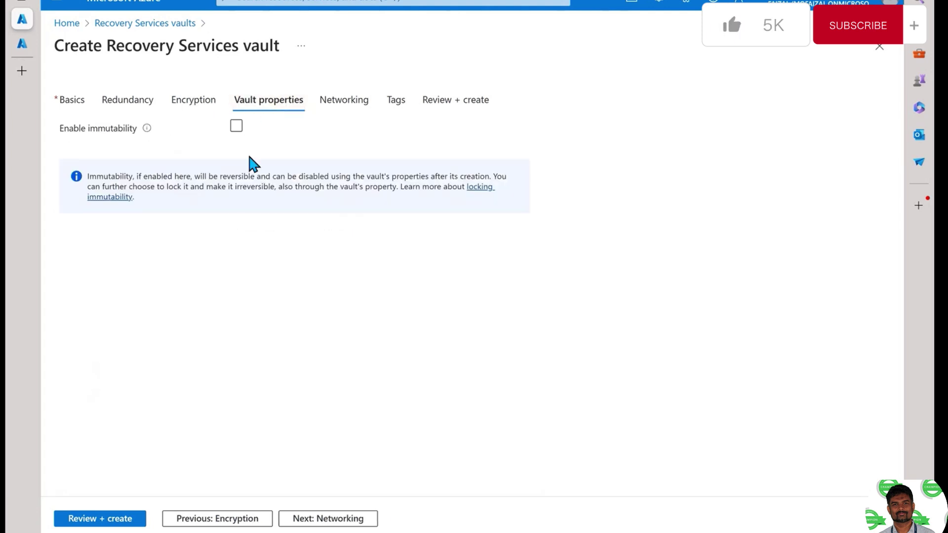
pyautogui.click(239, 129)
pyautogui.click(239, 131)
pyautogui.click(235, 128)
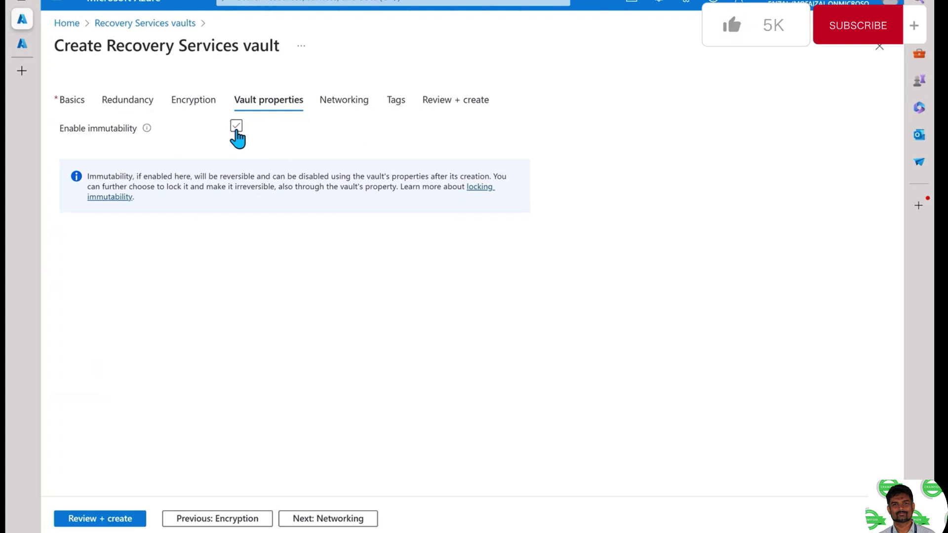
# - Keep public access from all networks as the connectivity method, review the summary and create the vault
pyautogui.click(332, 112)
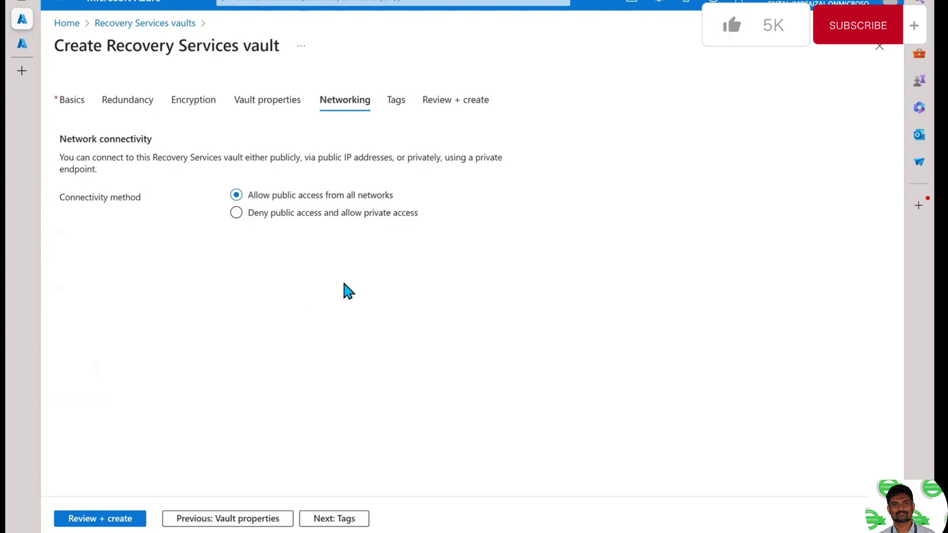
pyautogui.click(99, 518)
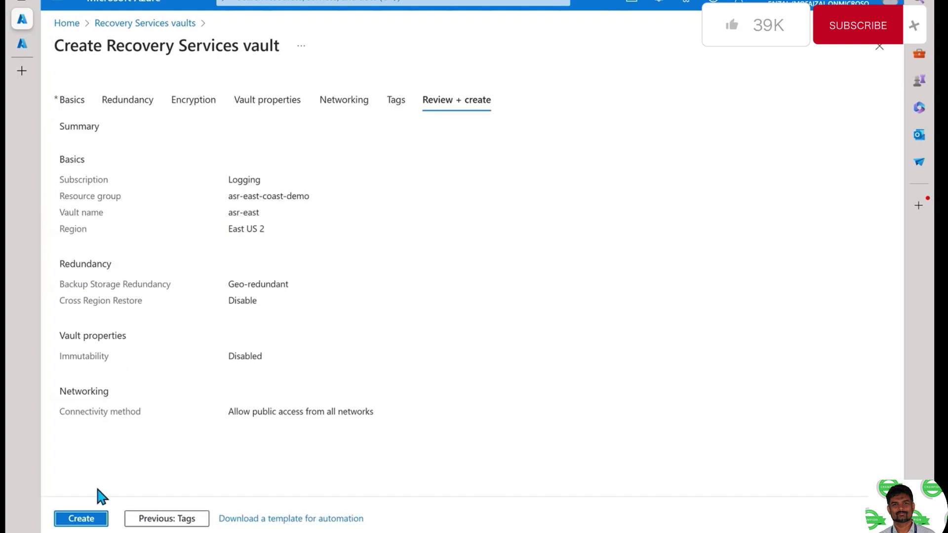
pyautogui.click(87, 518)
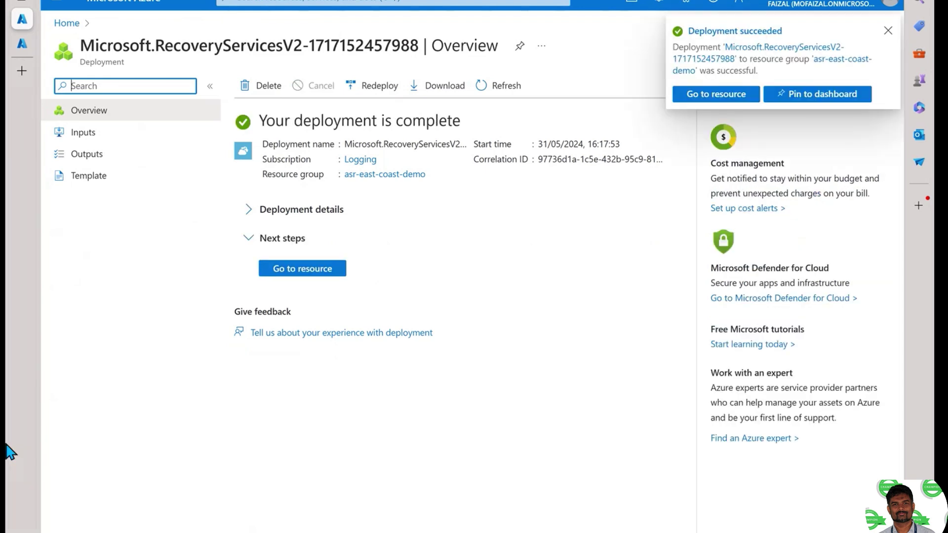
# - Open the deployed asr-east vault and examine its general overview and Site Recovery dashboard
pyautogui.click(293, 270)
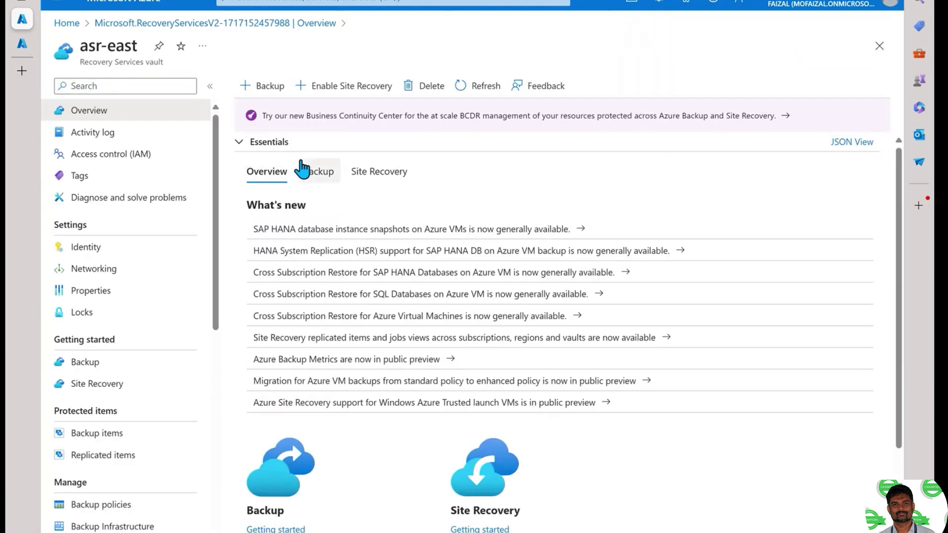
pyautogui.scroll(-2, 347, 252)
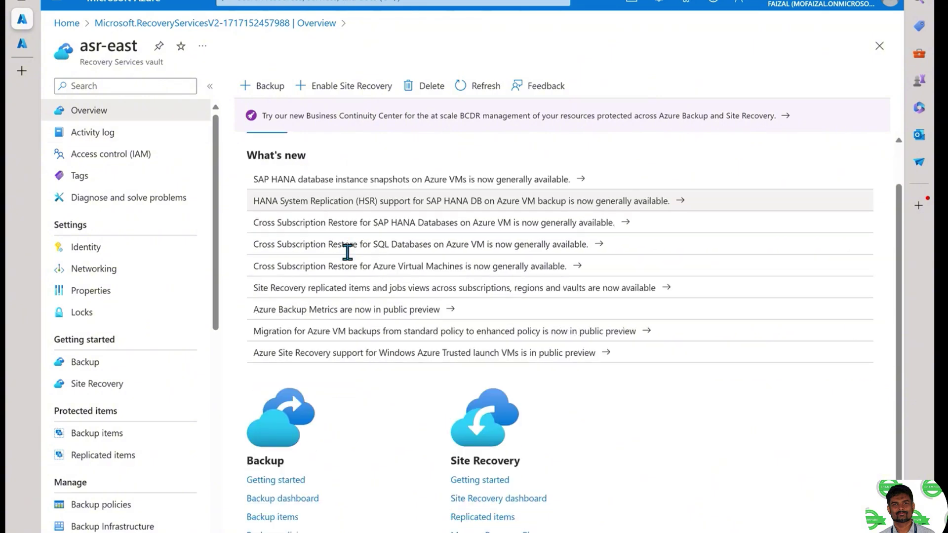
pyautogui.scroll(2, 348, 252)
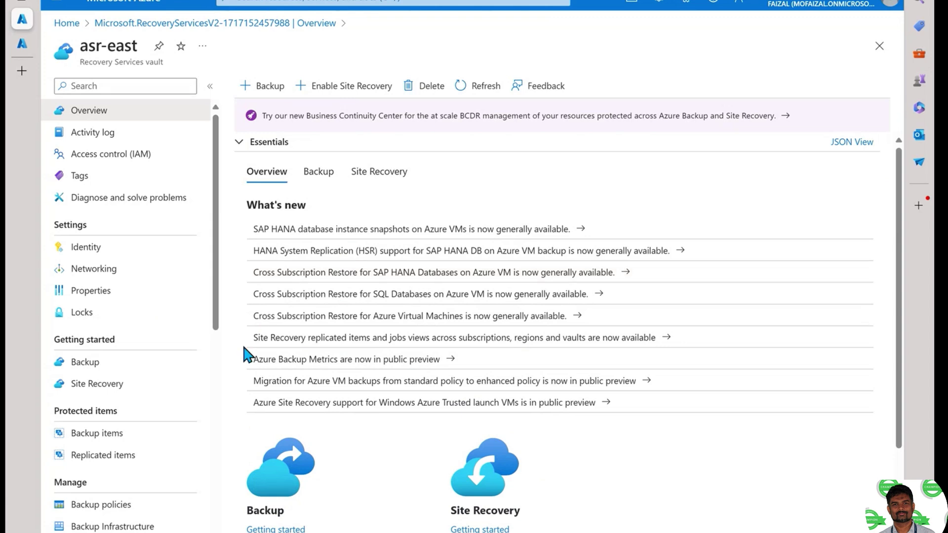
pyautogui.click(369, 173)
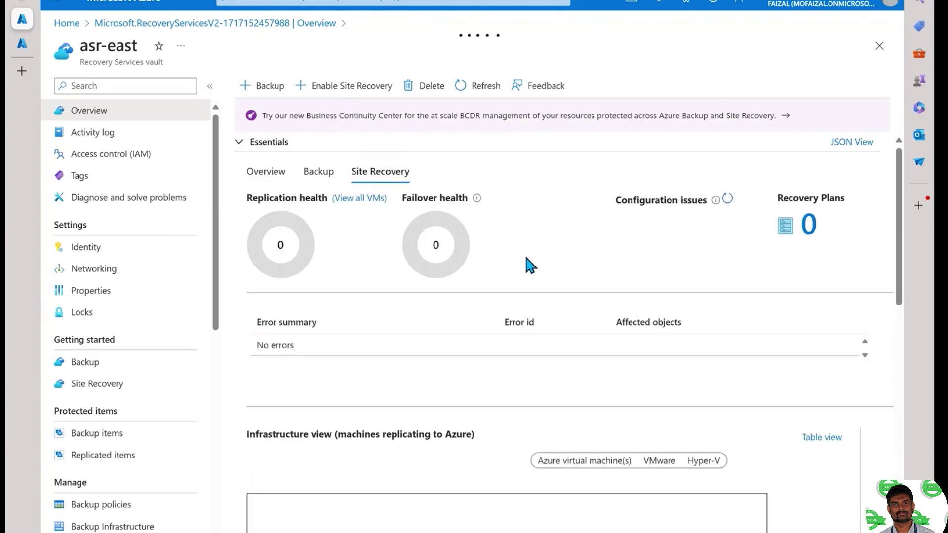
pyautogui.scroll(-8, 525, 258)
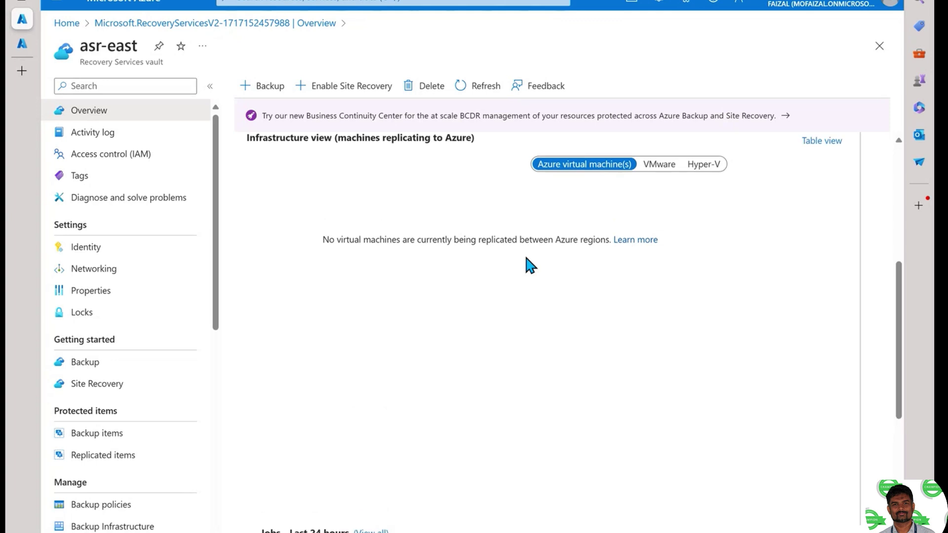
# - Start enabling Site Recovery replication for Azure virtual machines, with source region West US 2 and resource group asr-west-coast-demo
pyautogui.click(119, 389)
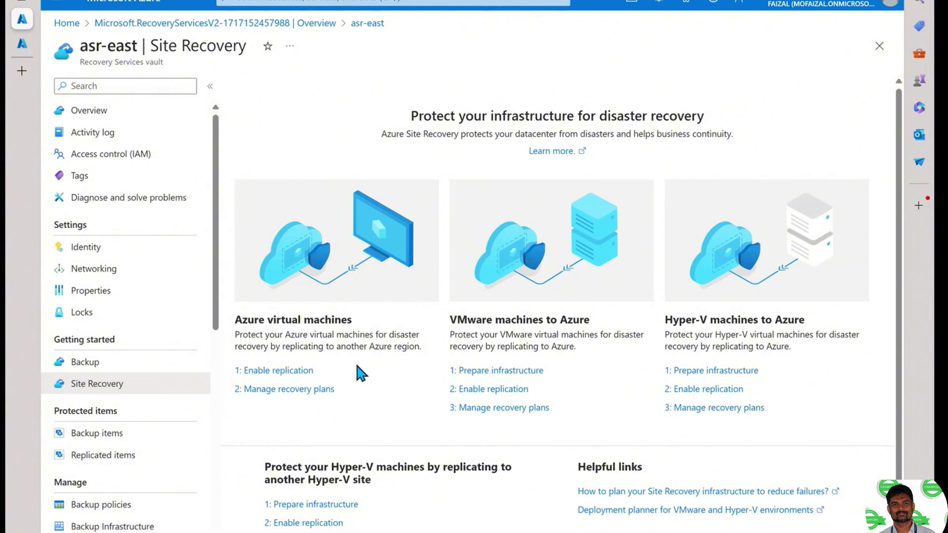
pyautogui.scroll(-1, 362, 373)
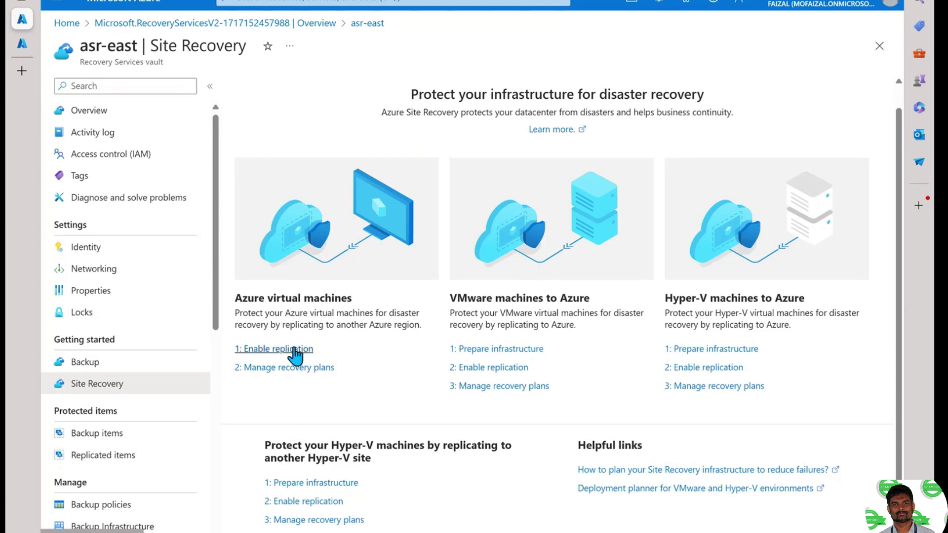
pyautogui.click(295, 351)
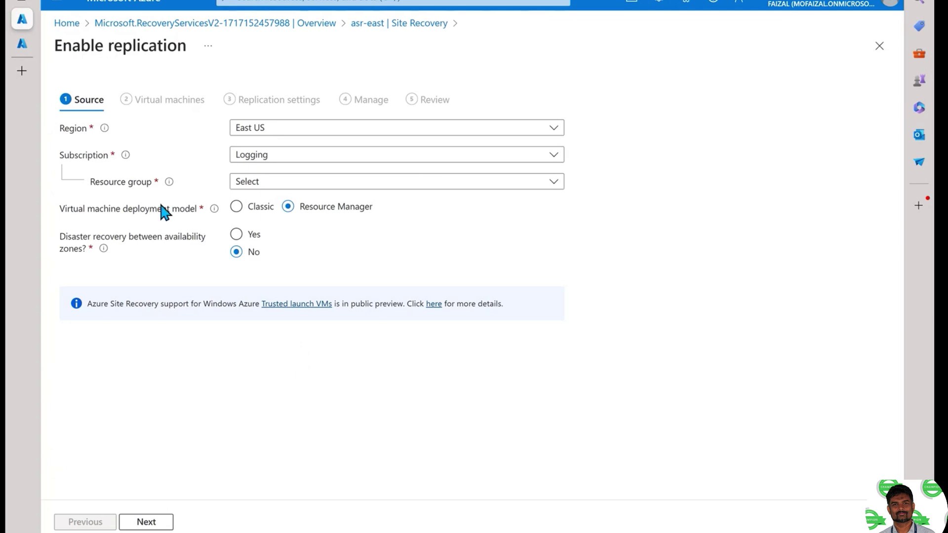
pyautogui.click(278, 129)
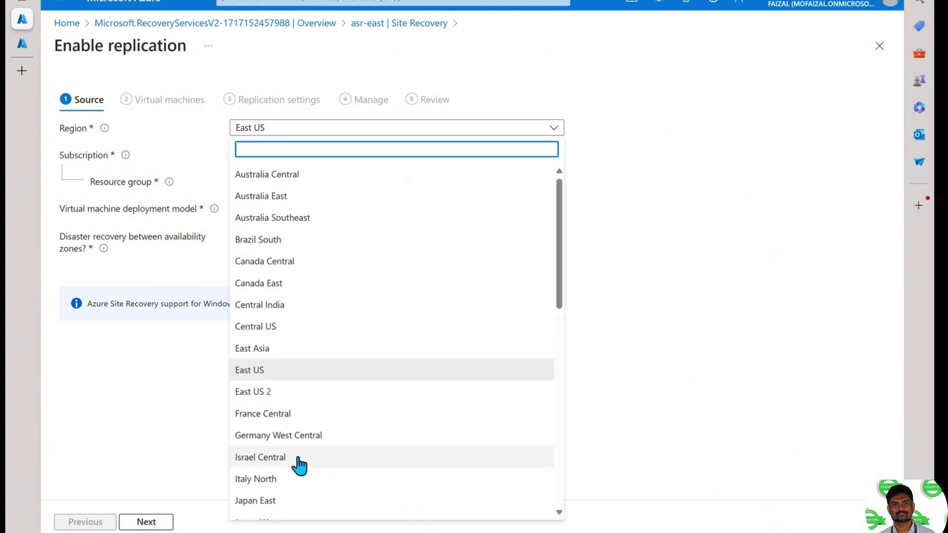
pyautogui.scroll(-10, 296, 463)
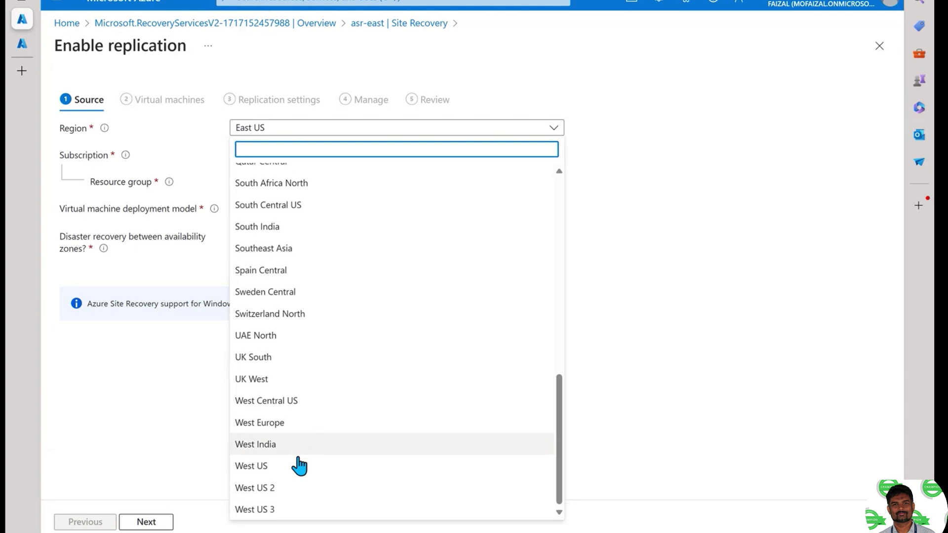
pyautogui.click(289, 489)
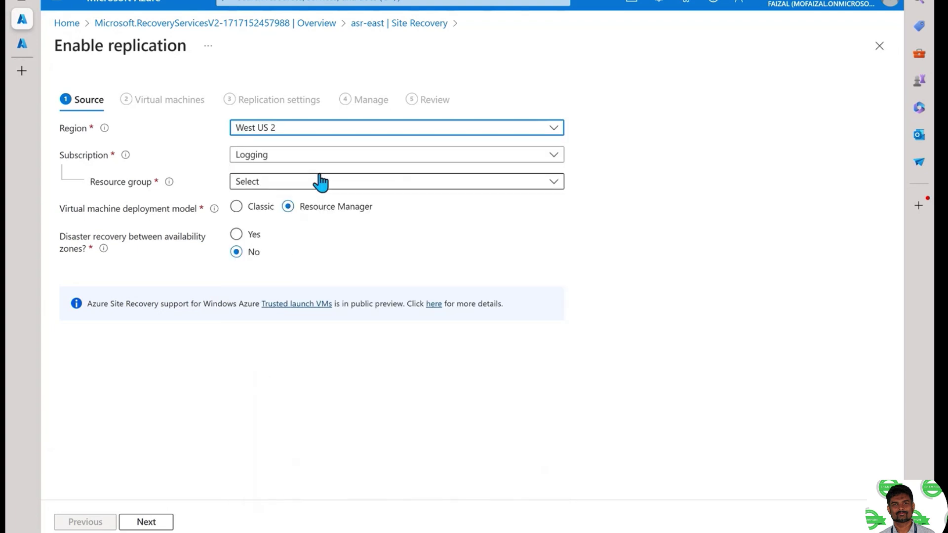
pyautogui.click(335, 190)
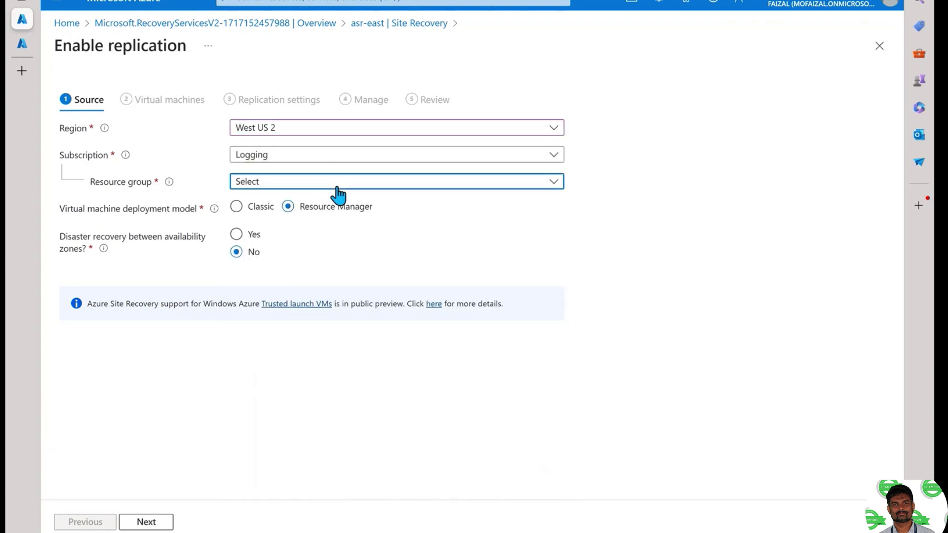
pyautogui.click(308, 251)
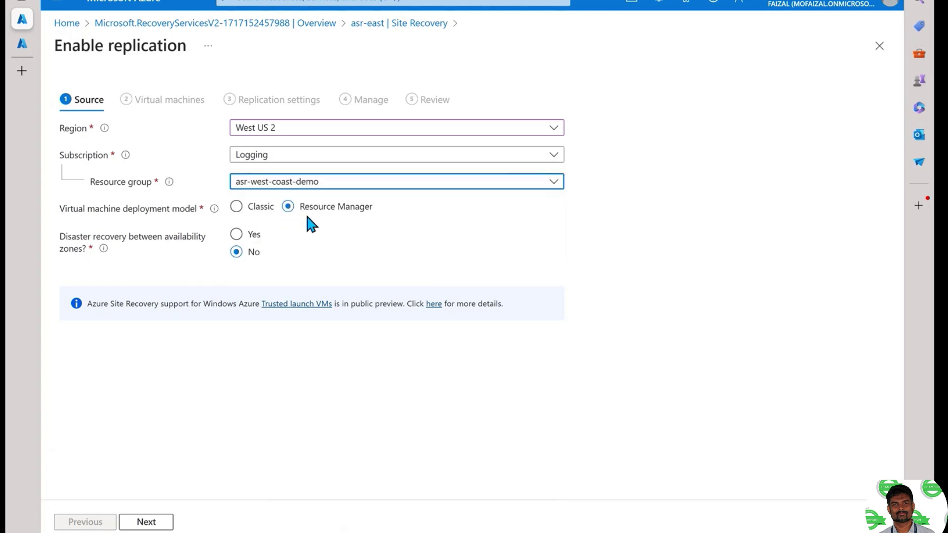
pyautogui.click(236, 234)
pyautogui.click(237, 234)
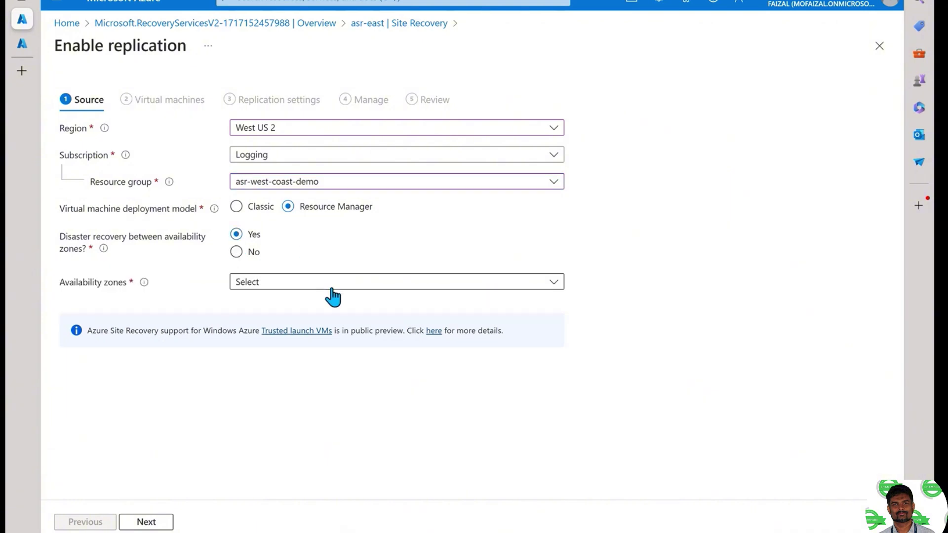
pyautogui.click(333, 286)
pyautogui.click(354, 256)
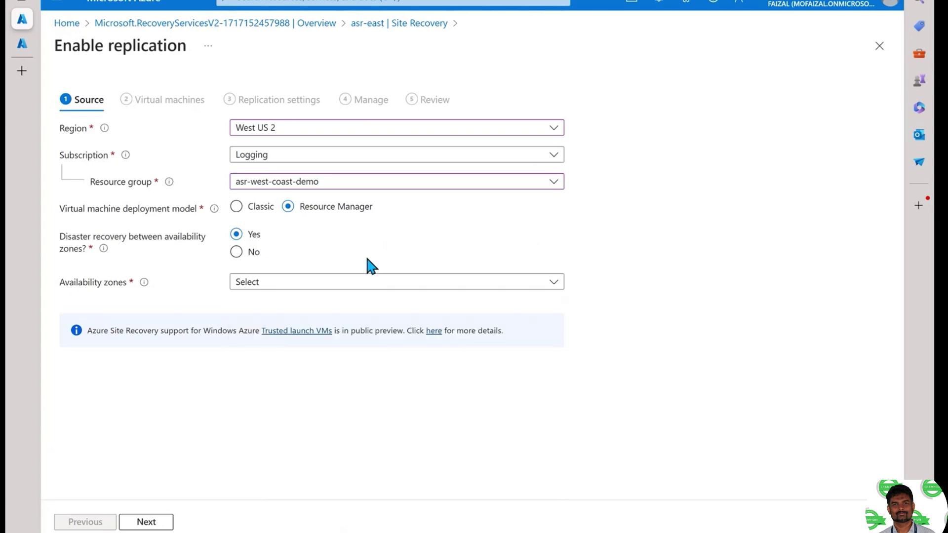
pyautogui.click(356, 284)
pyautogui.click(291, 254)
pyautogui.click(253, 253)
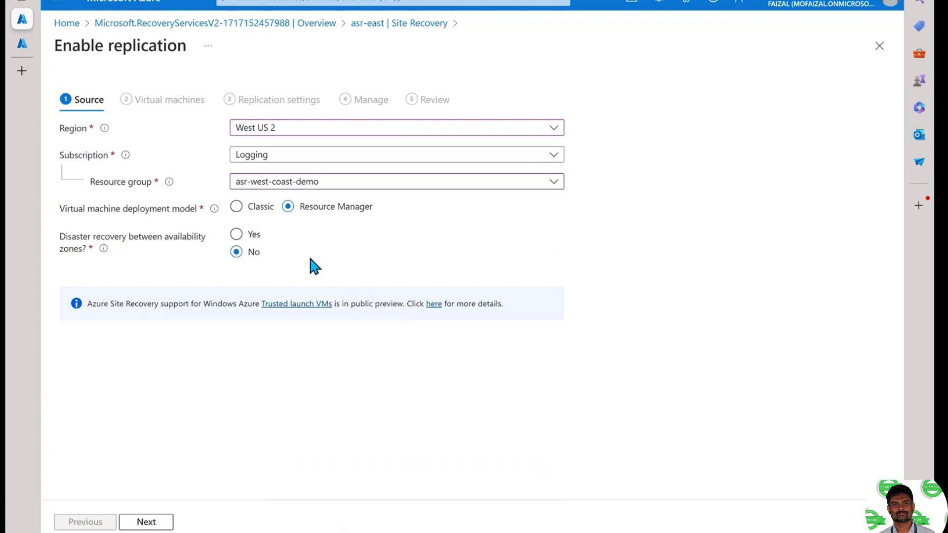
# - Choose the hr-records and patient-records virtual machines for replication and continue to the replication settings
pyautogui.click(146, 522)
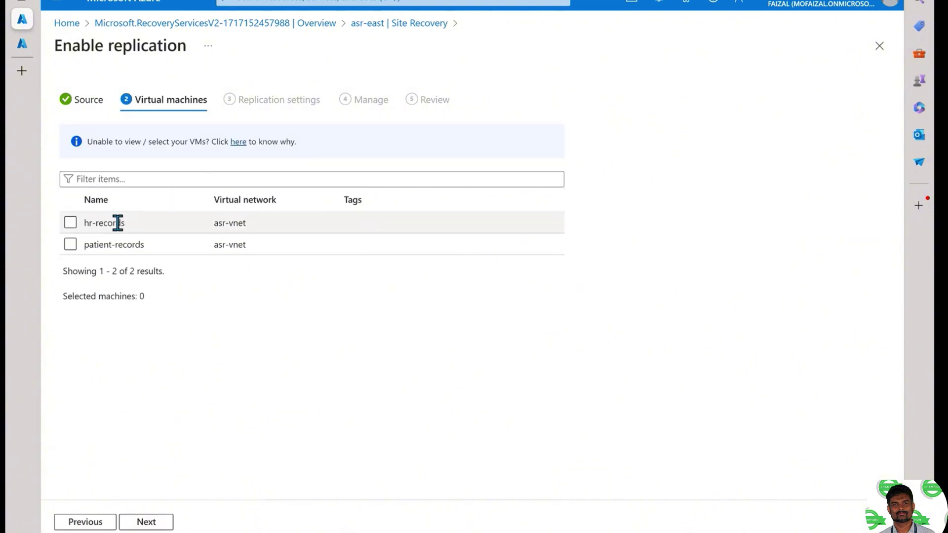
pyautogui.click(70, 223)
pyautogui.click(68, 242)
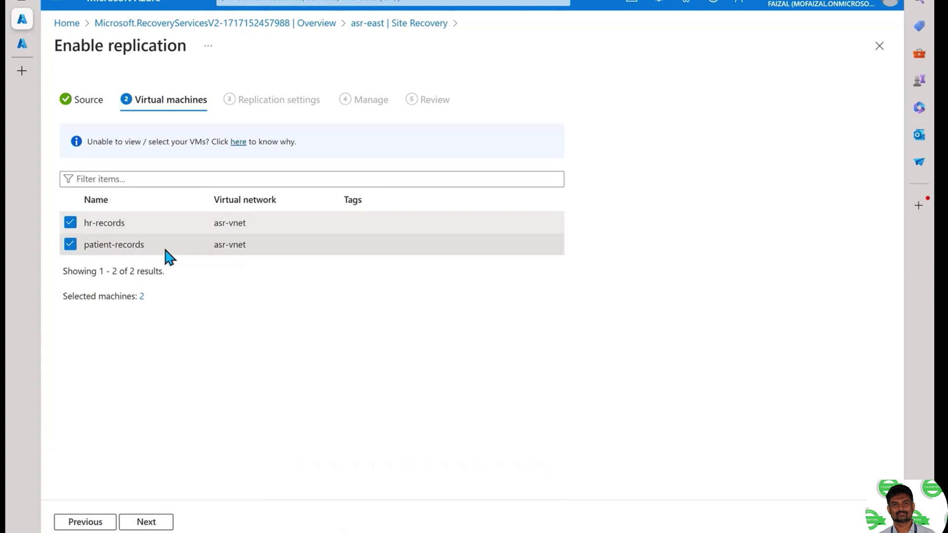
pyautogui.click(147, 522)
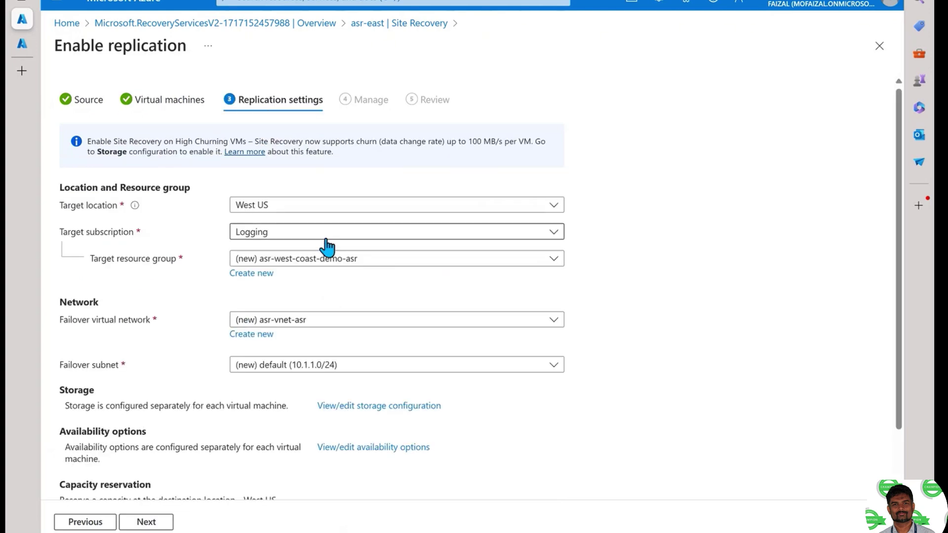
# - Set the replication target location to East US 2
pyautogui.scroll(-2, 317, 296)
pyautogui.scroll(2, 317, 296)
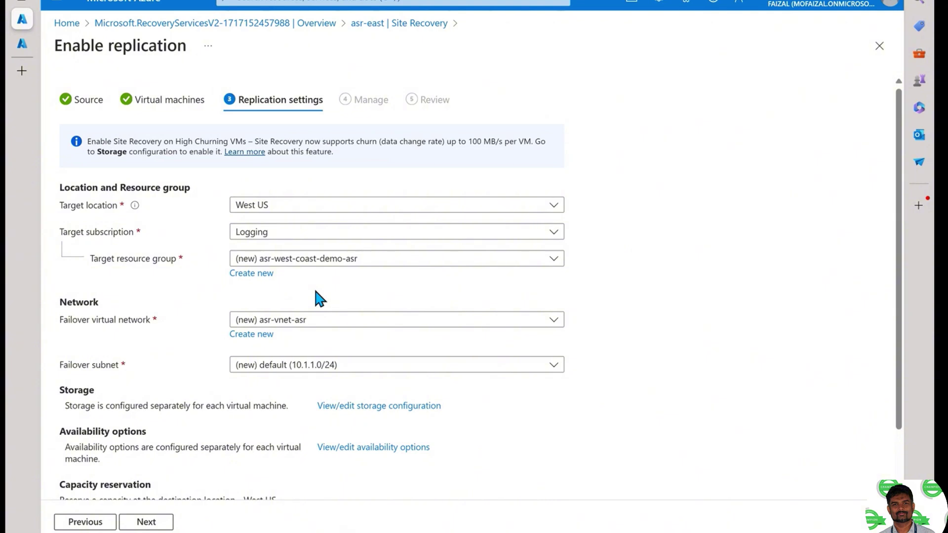
pyautogui.click(375, 211)
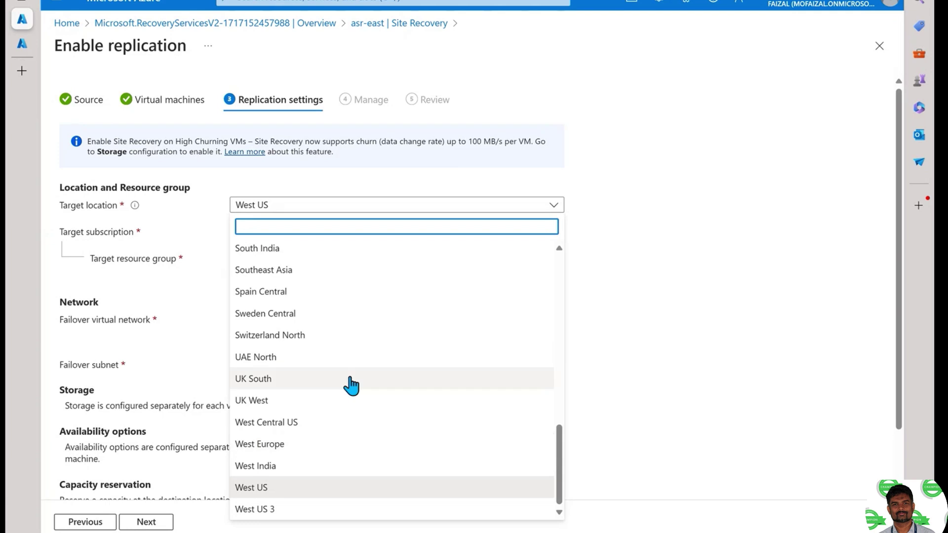
pyautogui.scroll(10, 352, 385)
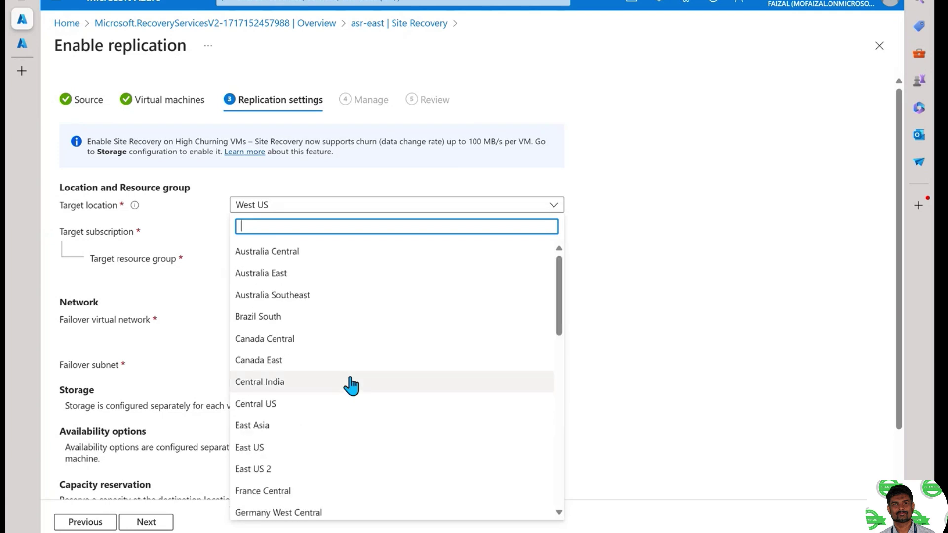
pyautogui.click(307, 470)
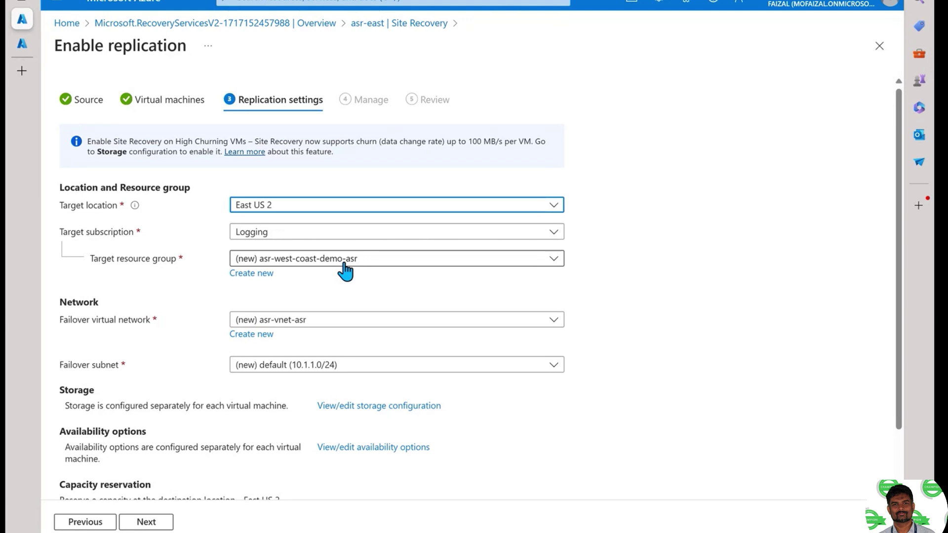
# - Set the target resource group to asr-east-coast-demo and keep the new asr-vnet-asr as the failover virtual network
pyautogui.click(345, 261)
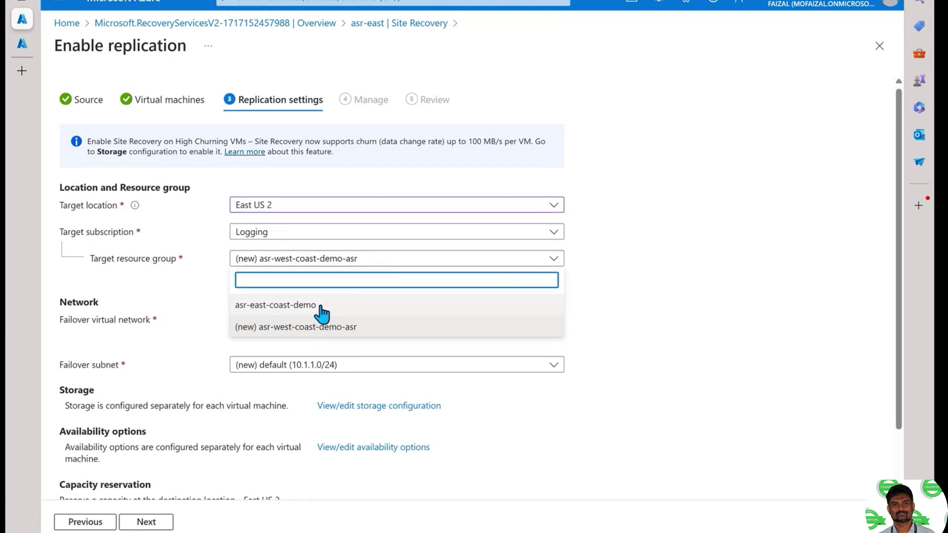
pyautogui.click(321, 306)
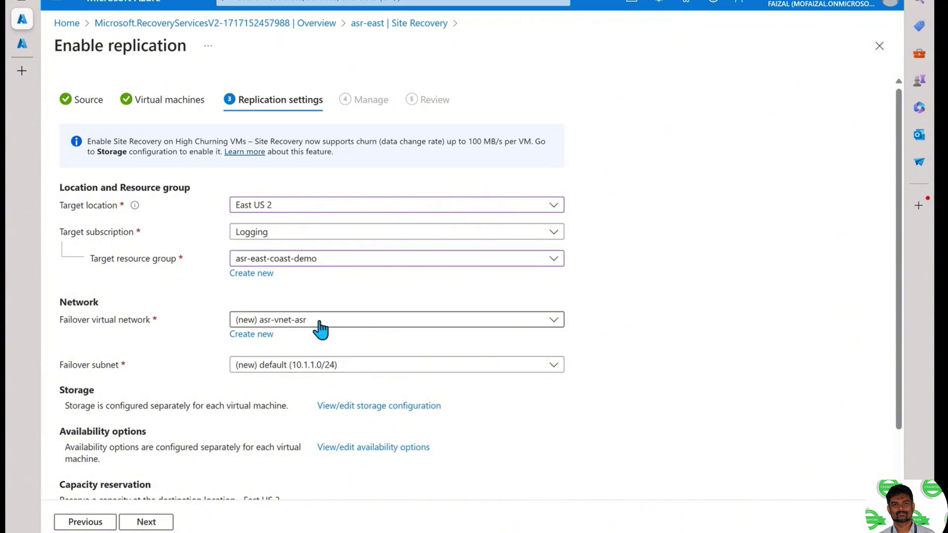
pyautogui.scroll(-2, 322, 327)
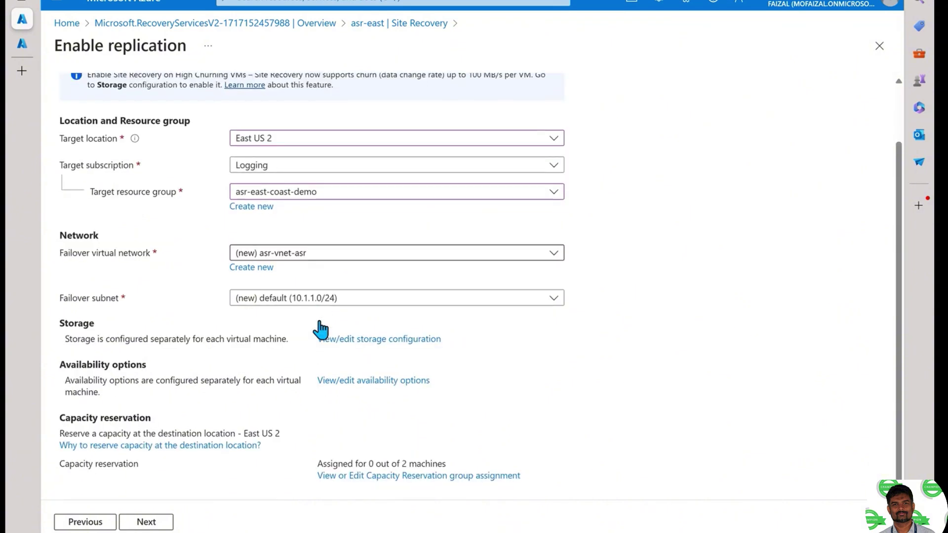
pyautogui.click(329, 258)
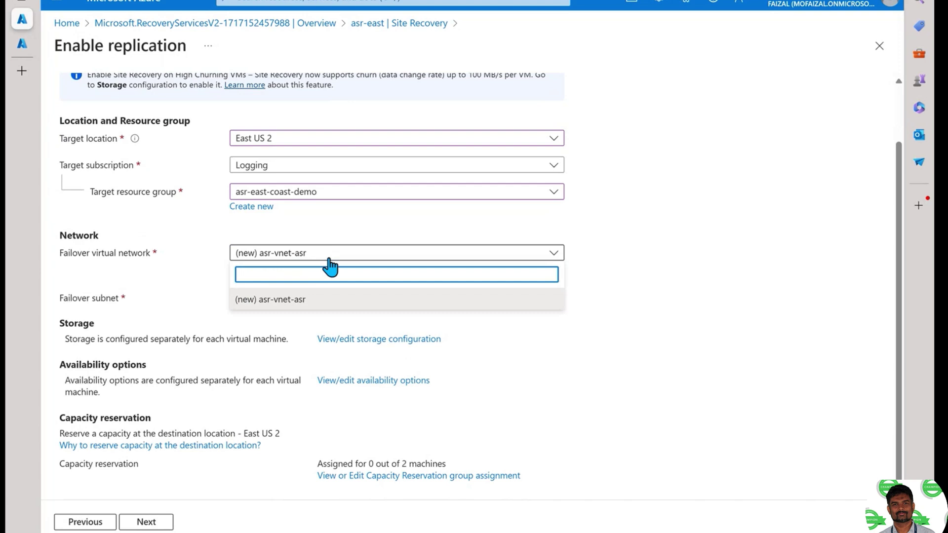
pyautogui.click(328, 258)
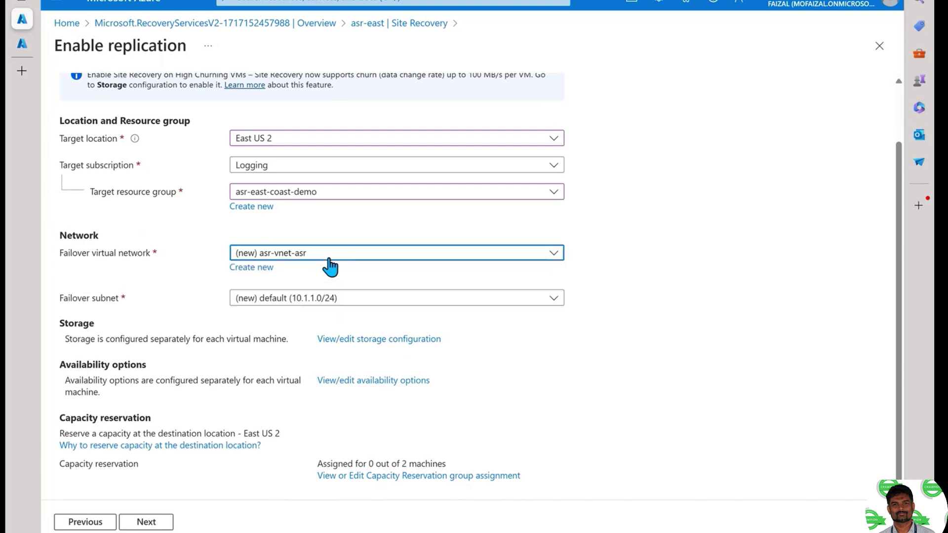
pyautogui.click(292, 275)
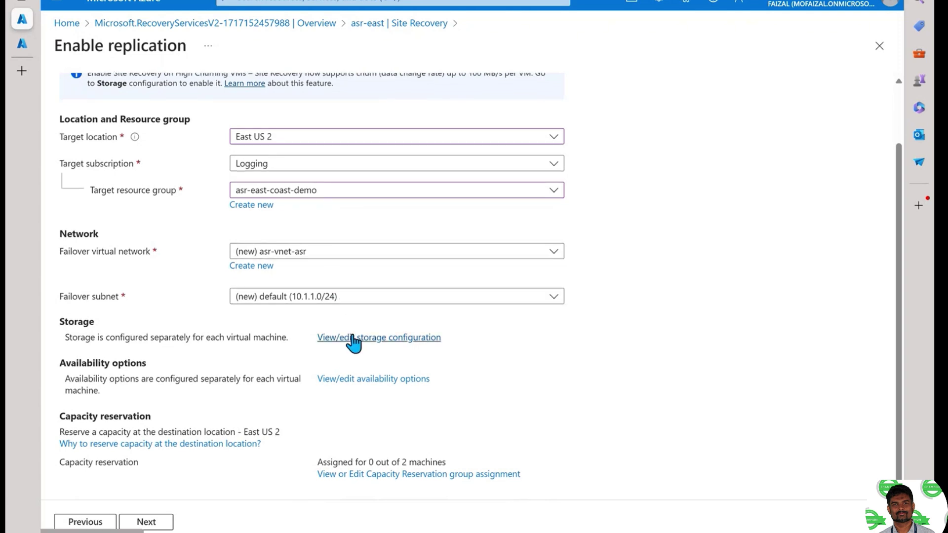
# - Try High Churn as the default in the storage configuration, restore Normal Churn, and cancel the customization
pyautogui.click(353, 338)
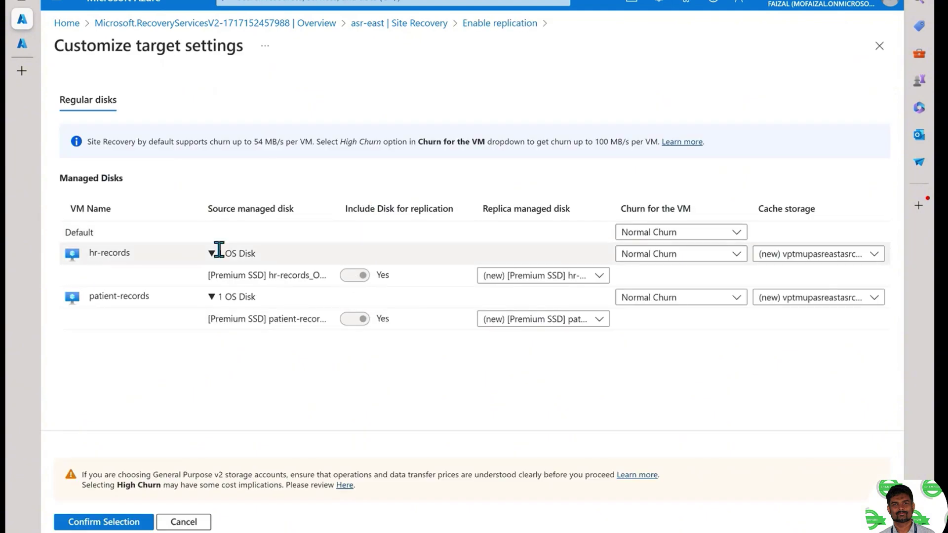
pyautogui.click(684, 237)
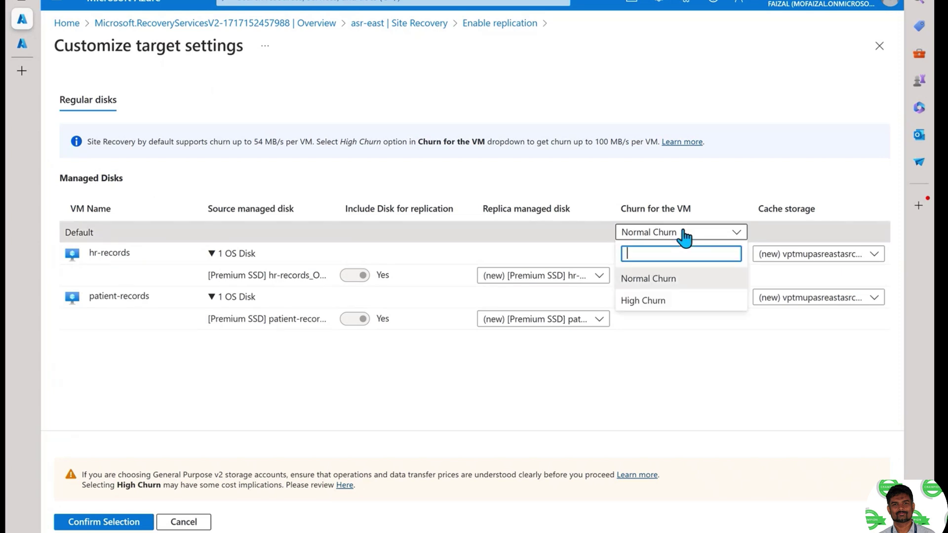
pyautogui.click(674, 302)
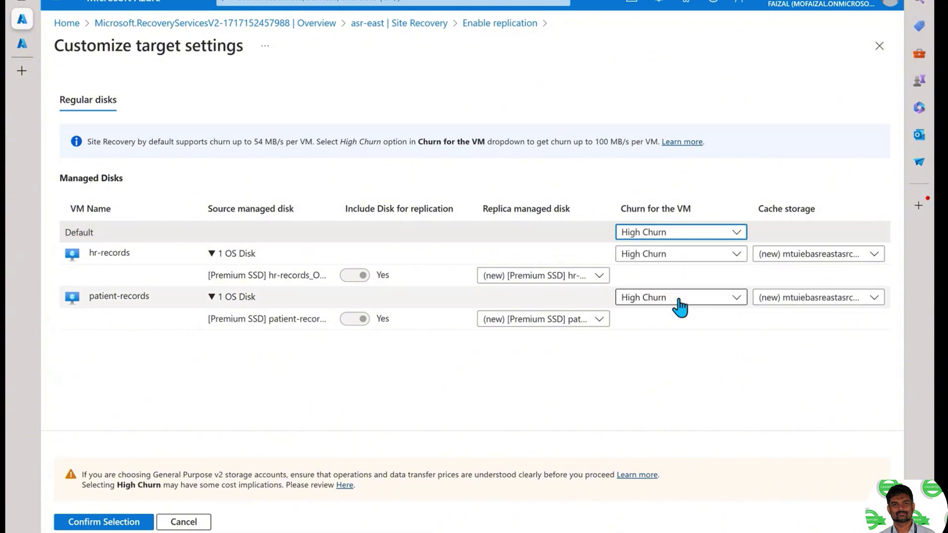
pyautogui.click(686, 232)
pyautogui.click(657, 280)
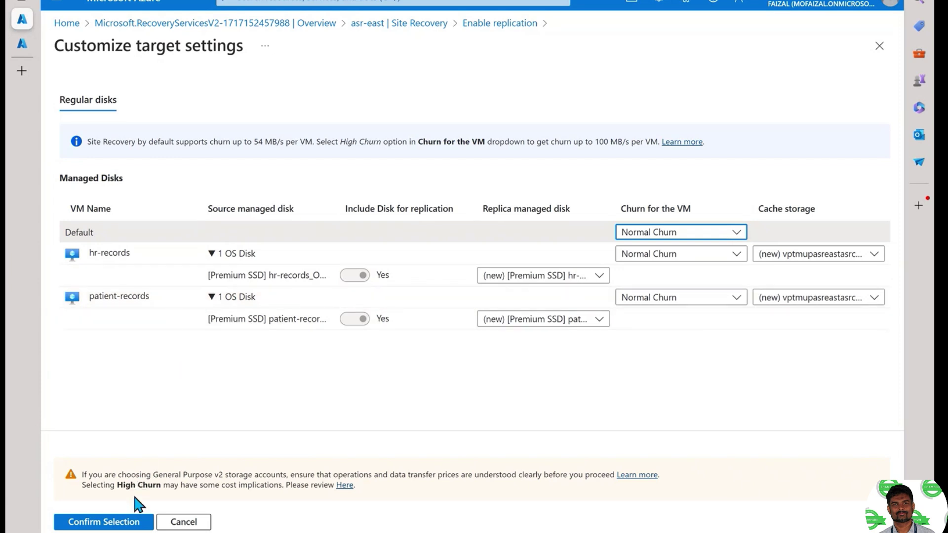
pyautogui.click(176, 528)
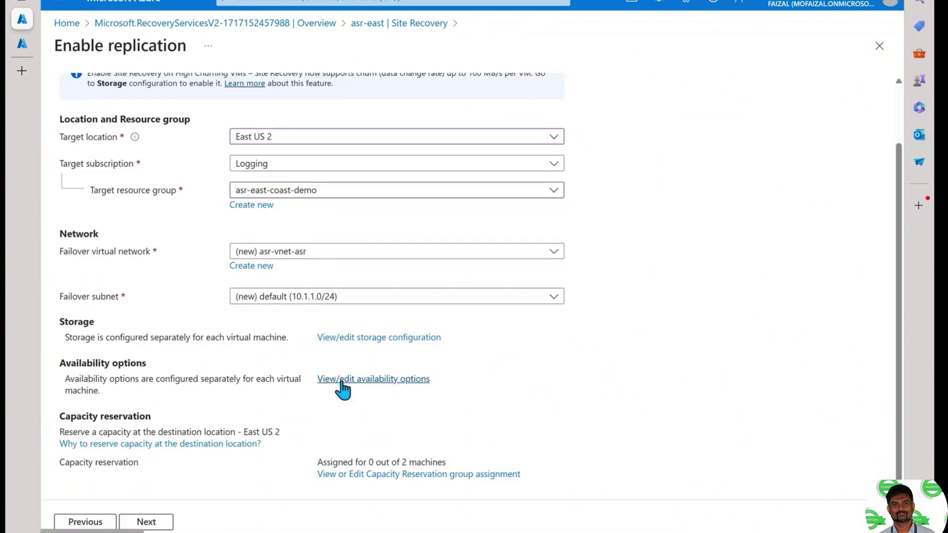
# - Examine the target availability options and proximity placement group choices for hr-records, and leave without saving
pyautogui.click(344, 379)
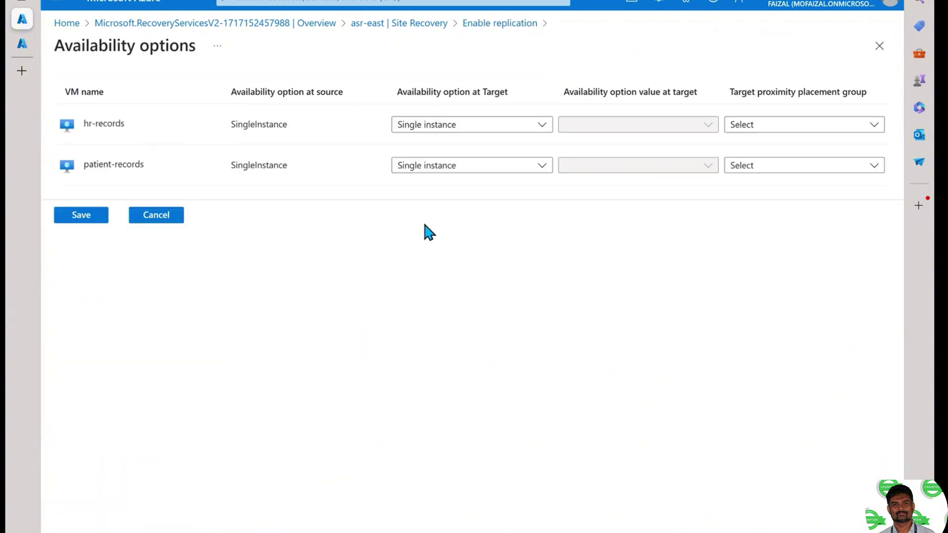
pyautogui.click(514, 128)
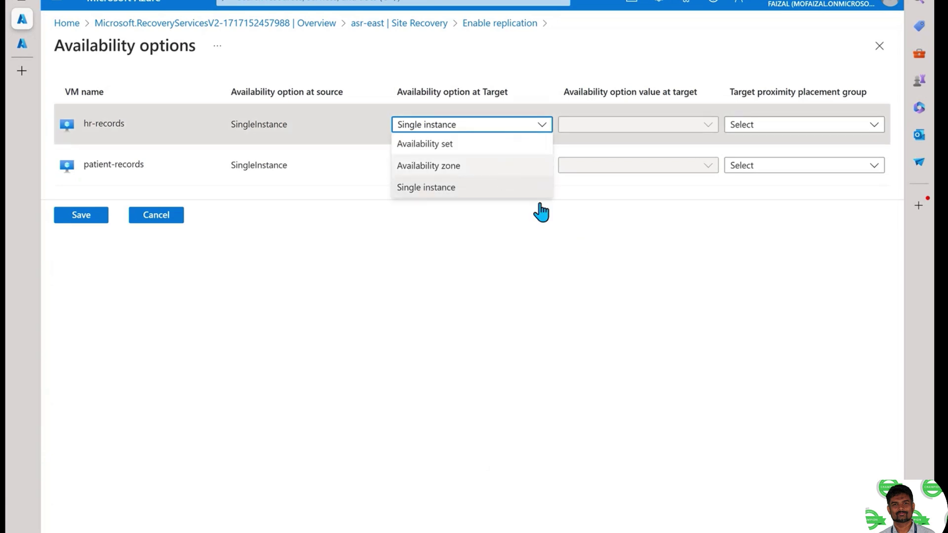
pyautogui.click(601, 245)
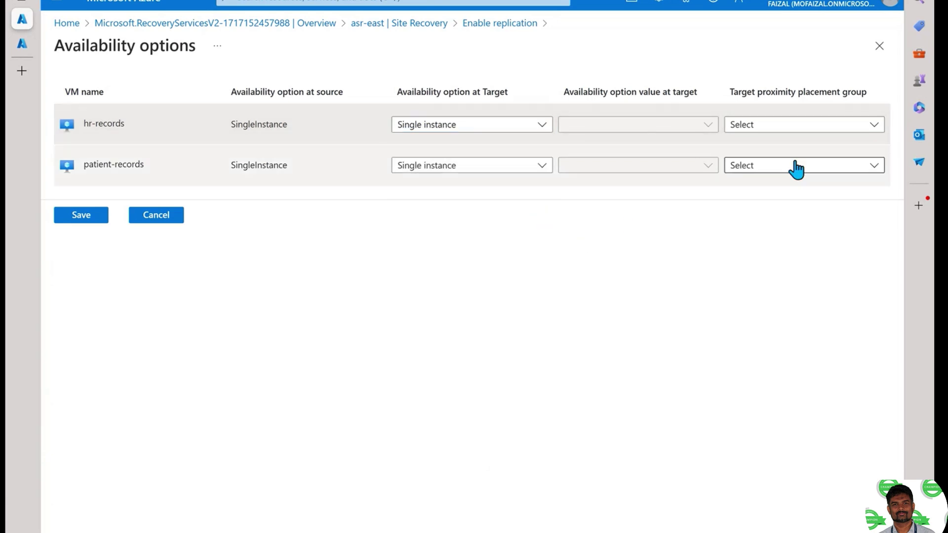
pyautogui.click(817, 129)
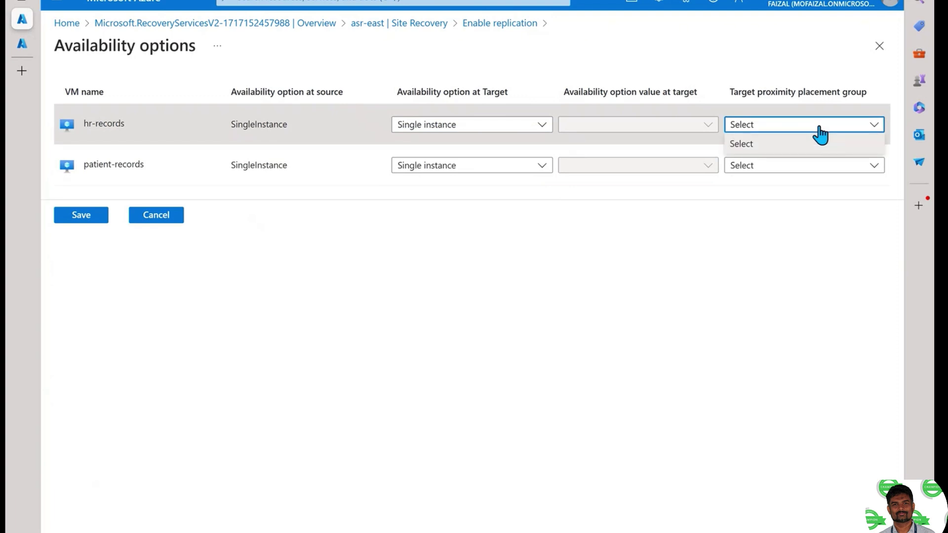
pyautogui.click(820, 241)
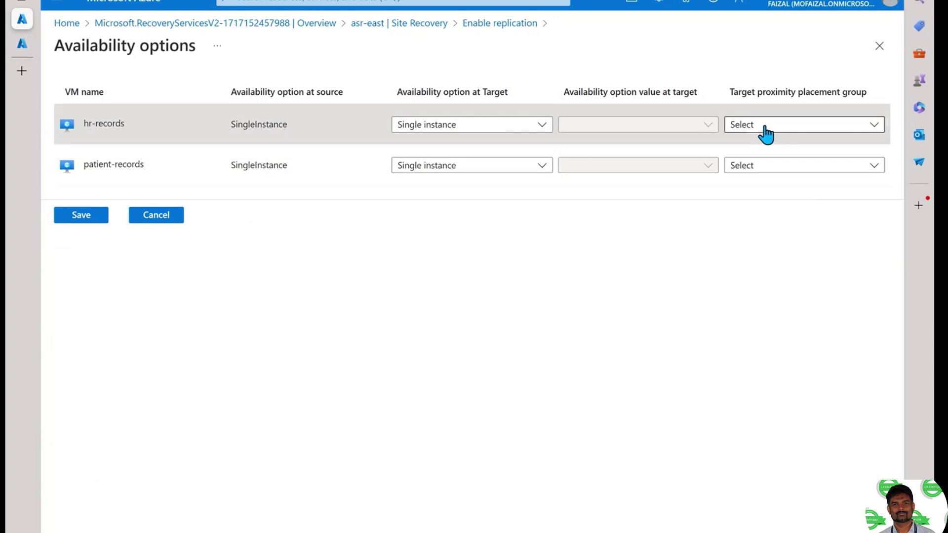
pyautogui.click(161, 224)
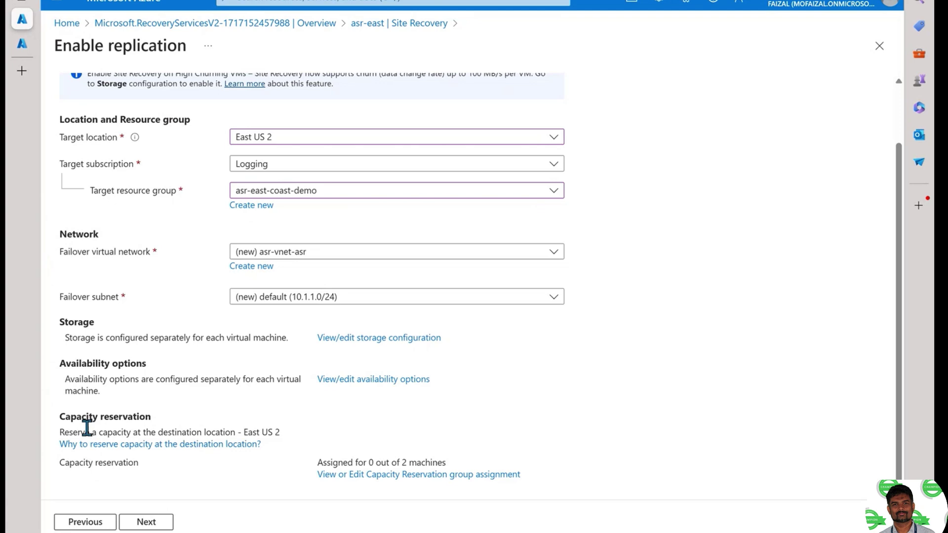
# - Accept the replication settings, the 24-hour-retention-policy and ASR-managed extension updates, and enable replication for the selected virtual machines
pyautogui.scroll(2, 224, 451)
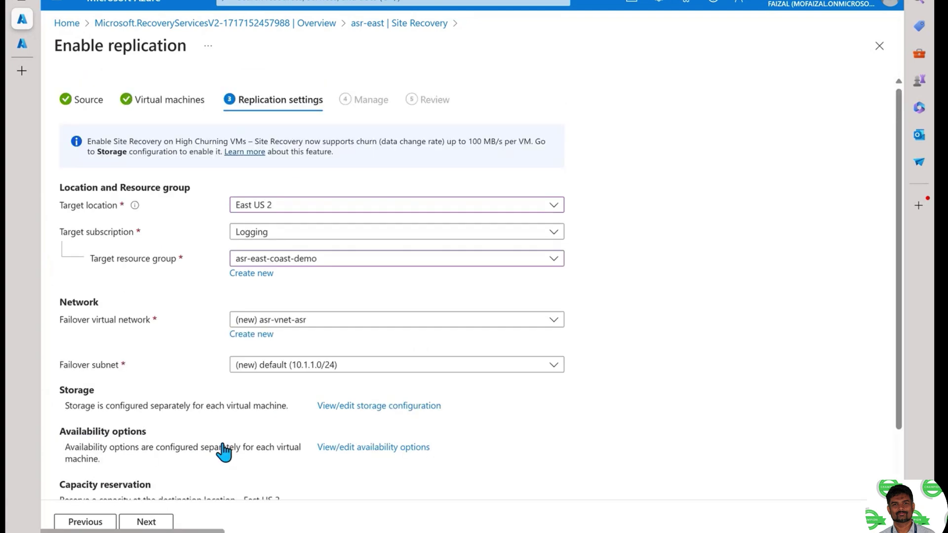
pyautogui.scroll(-2, 192, 318)
pyautogui.scroll(2, 191, 319)
pyautogui.scroll(-2, 192, 318)
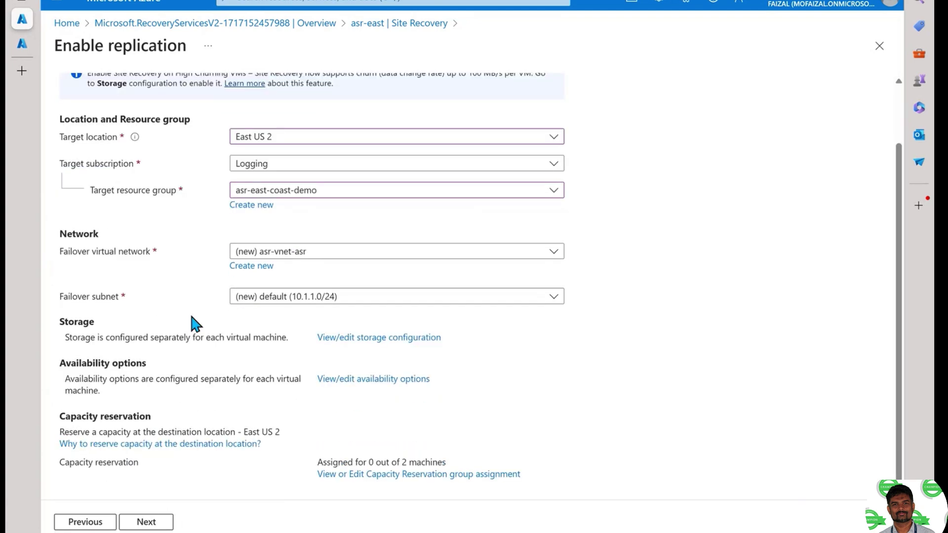
pyautogui.click(145, 522)
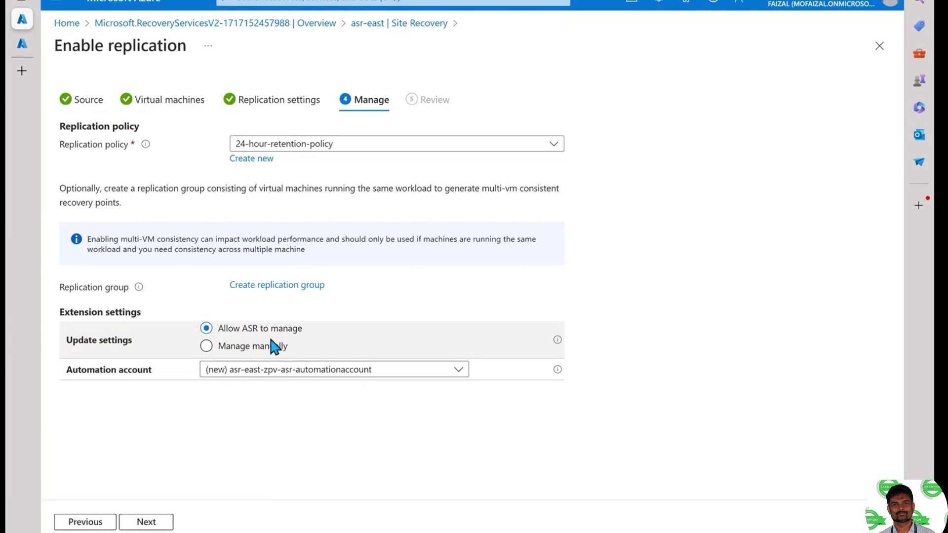
pyautogui.click(149, 522)
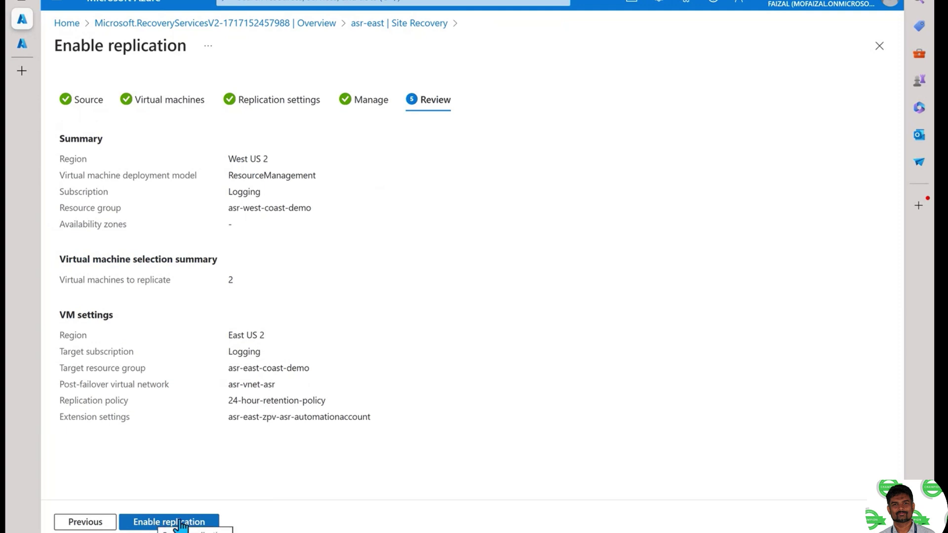
pyautogui.click(190, 522)
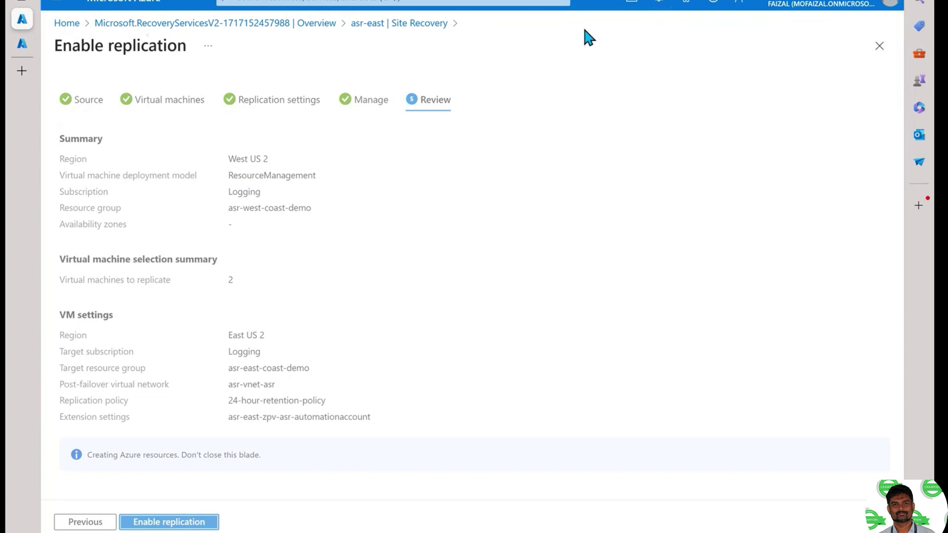
# - Check the deployment notifications and stay on the replication page when asked about discarding unsaved edits
pyautogui.click(661, 7)
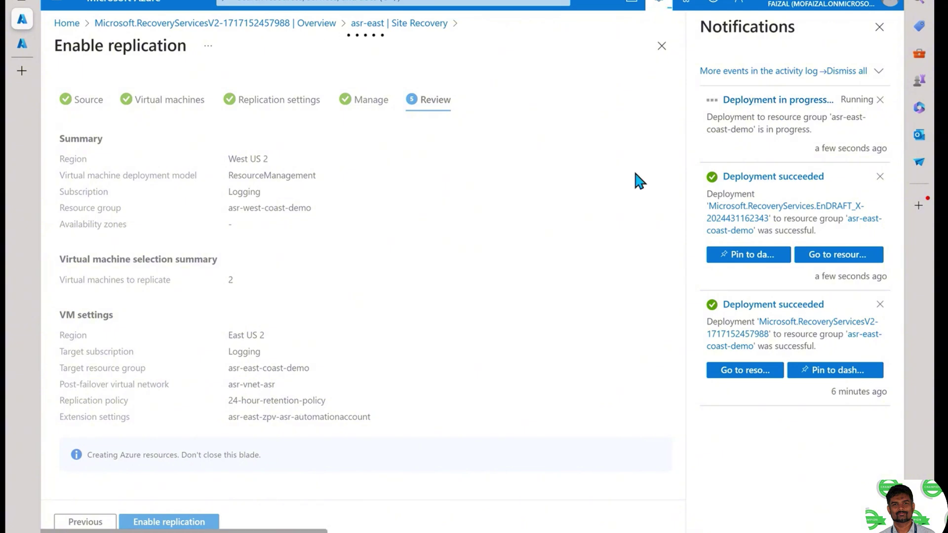
pyautogui.click(751, 102)
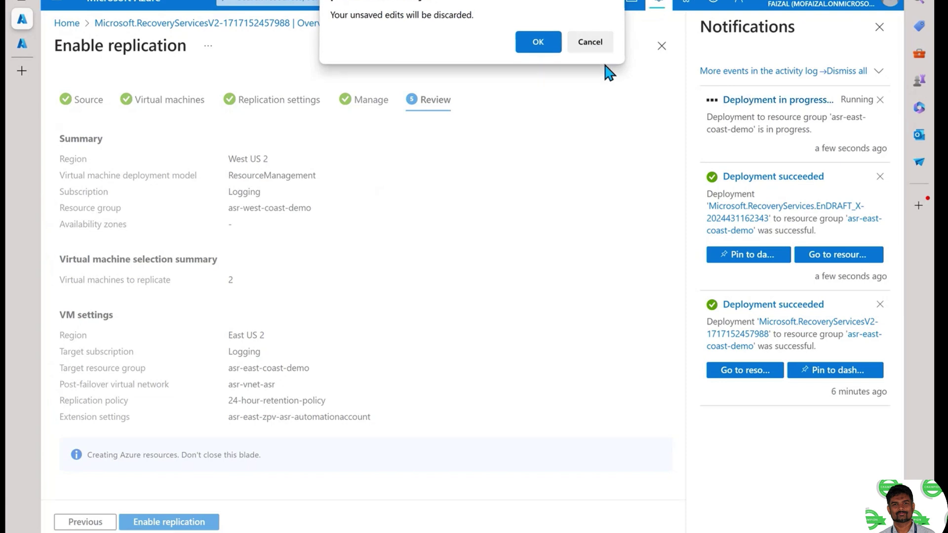
pyautogui.click(591, 43)
# - In the other Azure portal tab, open the asr-east vault from the asr-east-coast-demo resource group and view its replicated items
pyautogui.click(26, 47)
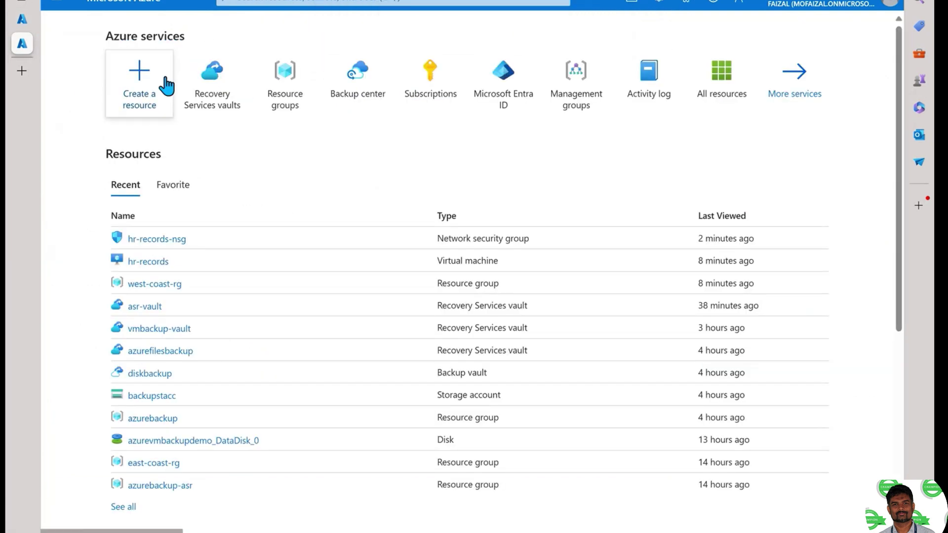
pyautogui.click(278, 96)
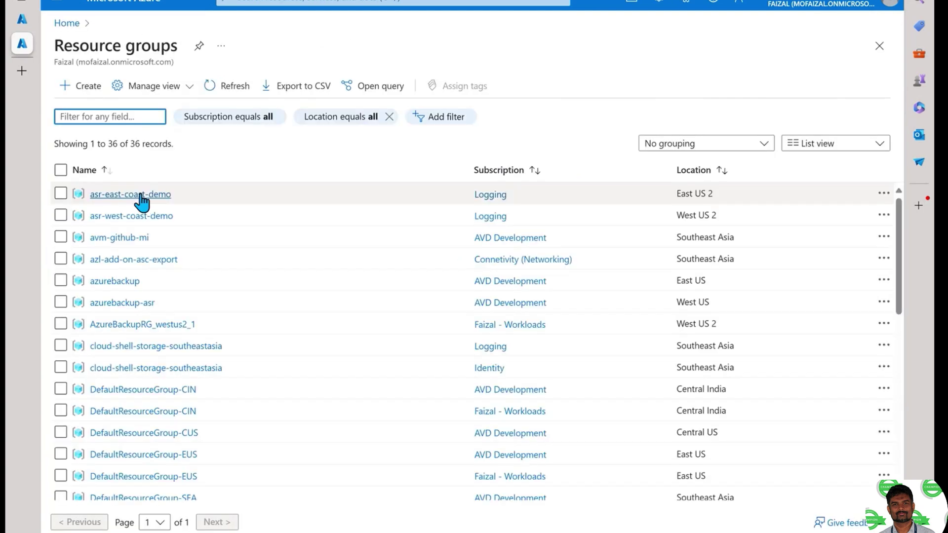
pyautogui.click(144, 197)
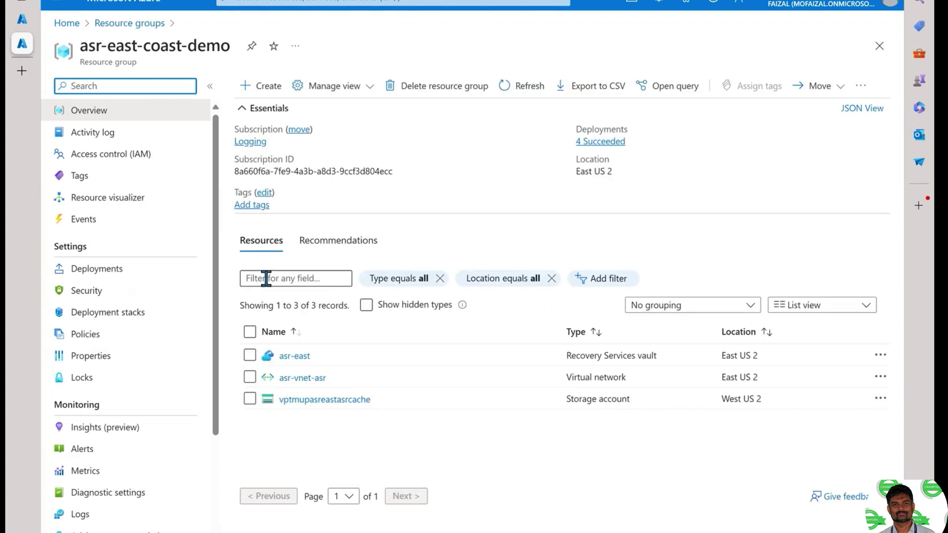
pyautogui.click(293, 357)
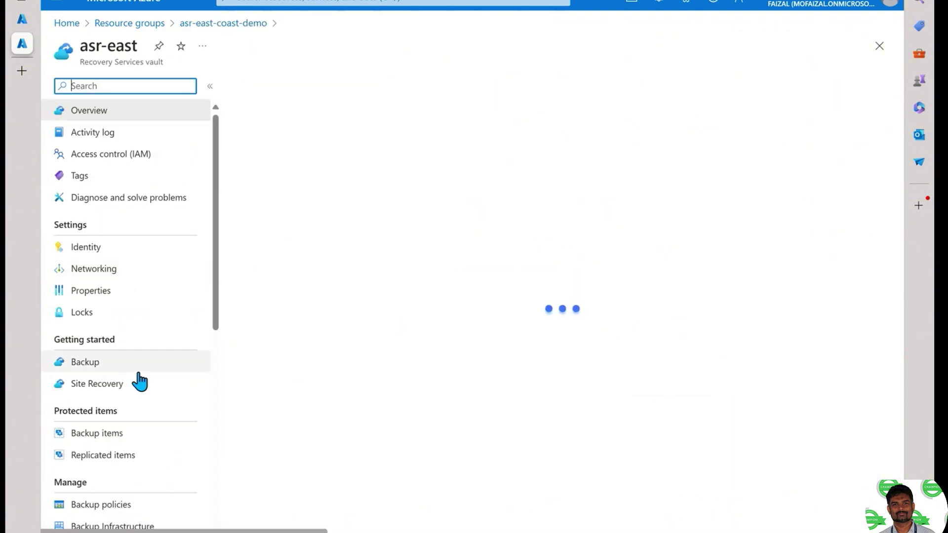
pyautogui.scroll(-2, 140, 381)
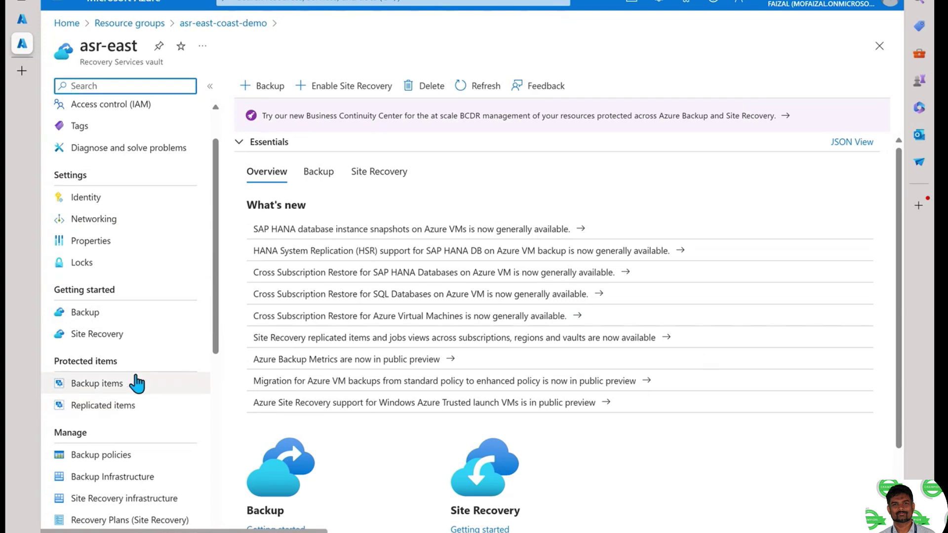
pyautogui.scroll(-2, 132, 403)
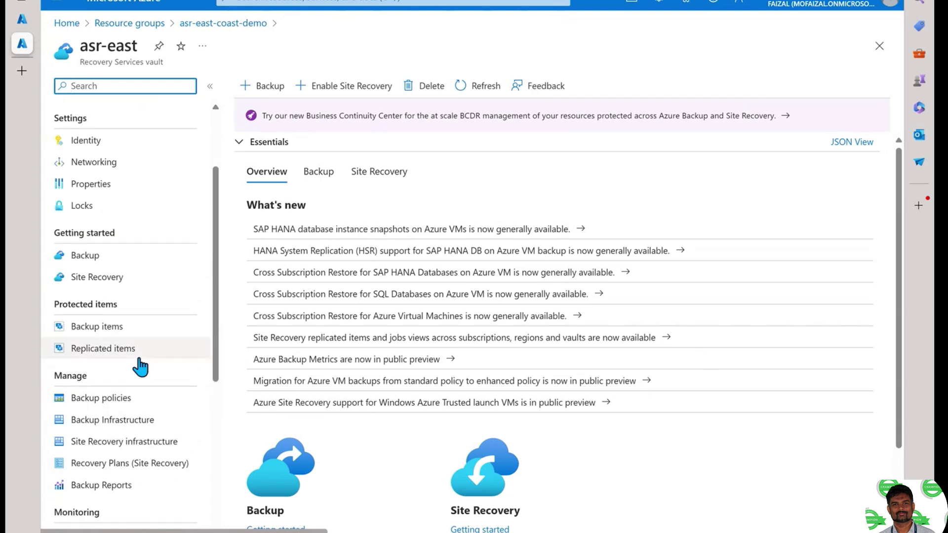
pyautogui.click(139, 357)
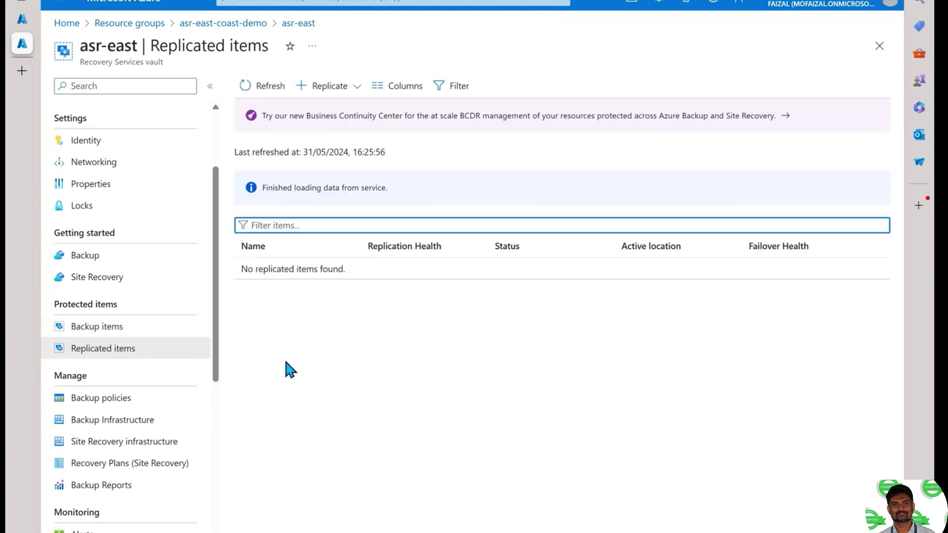
# - Look through the vault's Site Recovery infrastructure, its Site Recovery dashboard, and its Site Recovery getting-started page
pyautogui.click(133, 442)
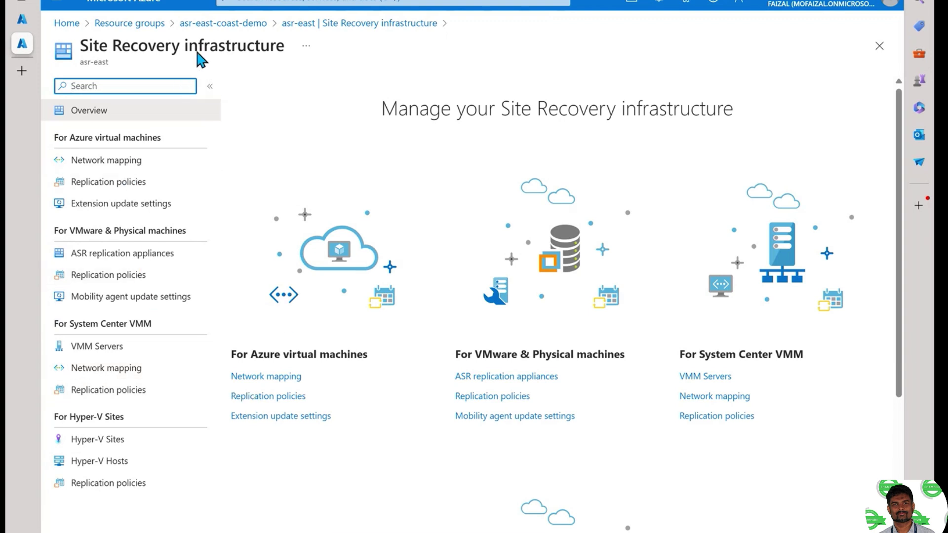
pyautogui.click(341, 23)
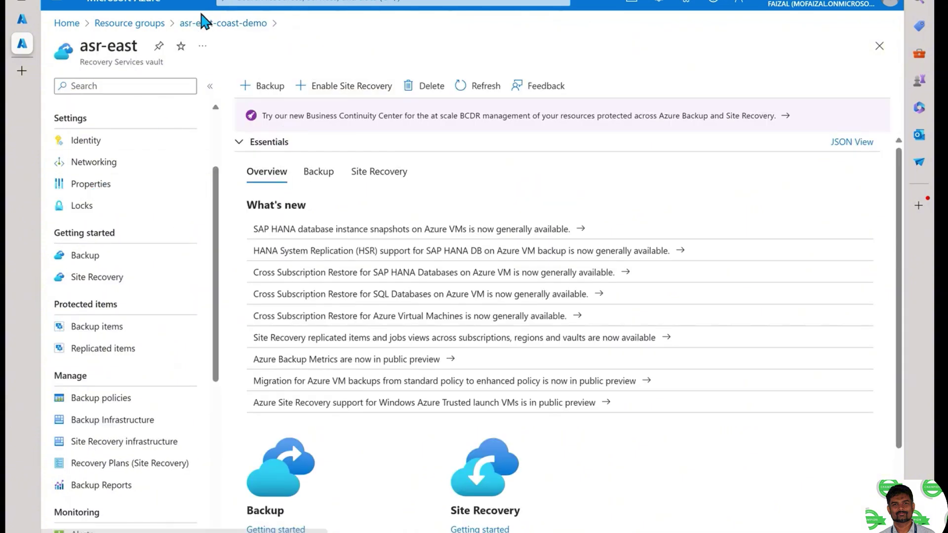
pyautogui.click(378, 172)
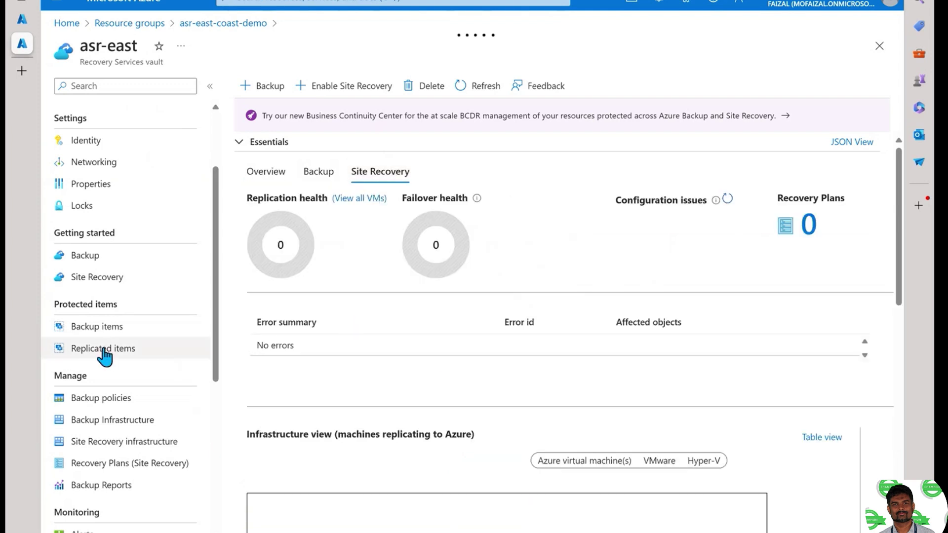
pyautogui.click(118, 278)
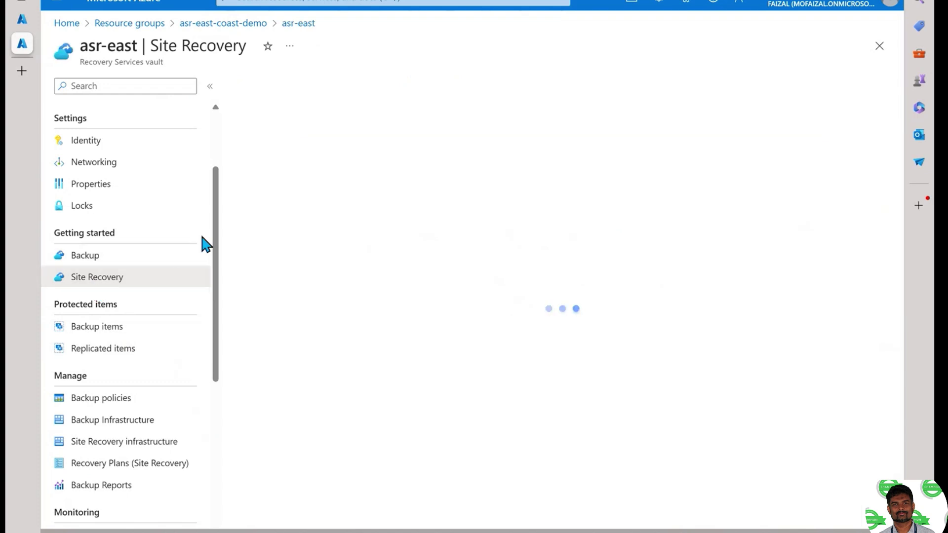
# - Open the Site Recovery jobs from the notification about enabling replication, and switch to PowerPoint to review the "Setup a demo site" slide
pyautogui.moveTo(21, 23)
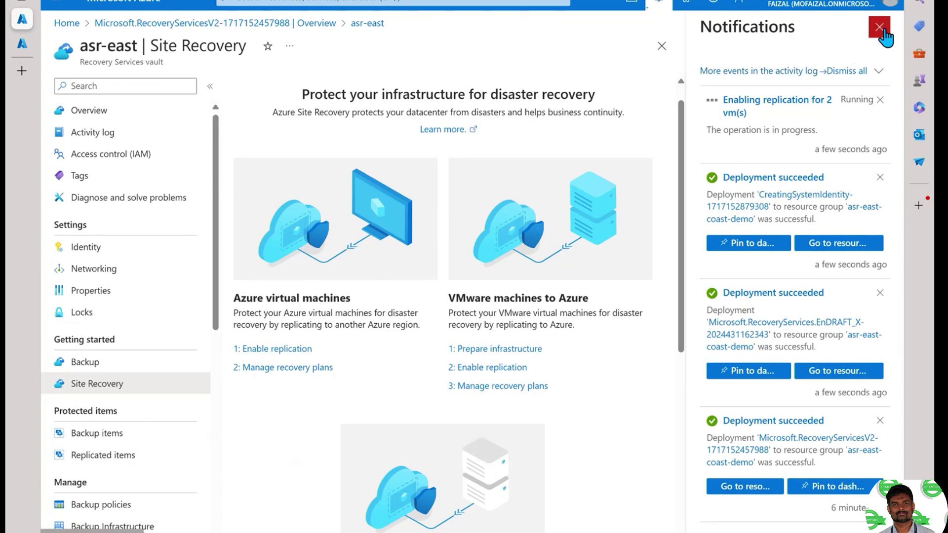
pyautogui.click(787, 105)
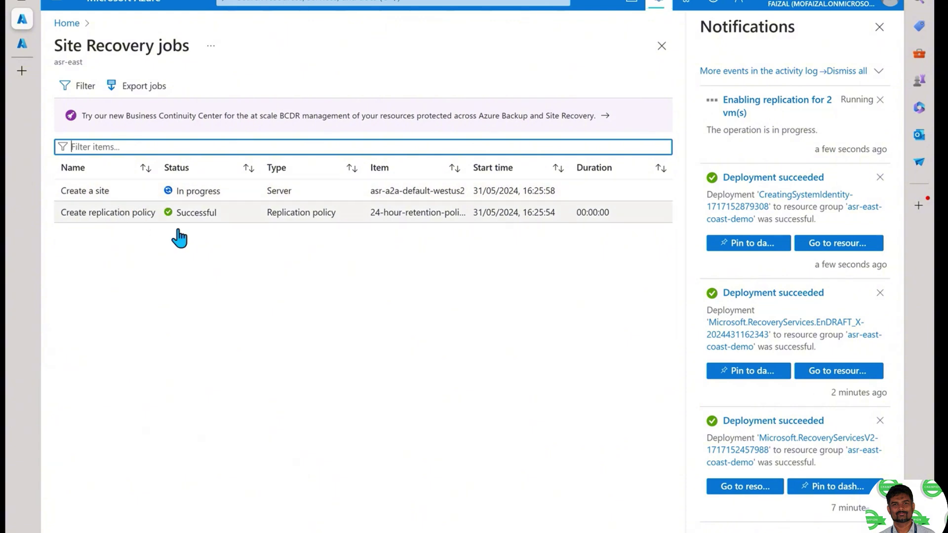
pyautogui.moveTo(604, 532)
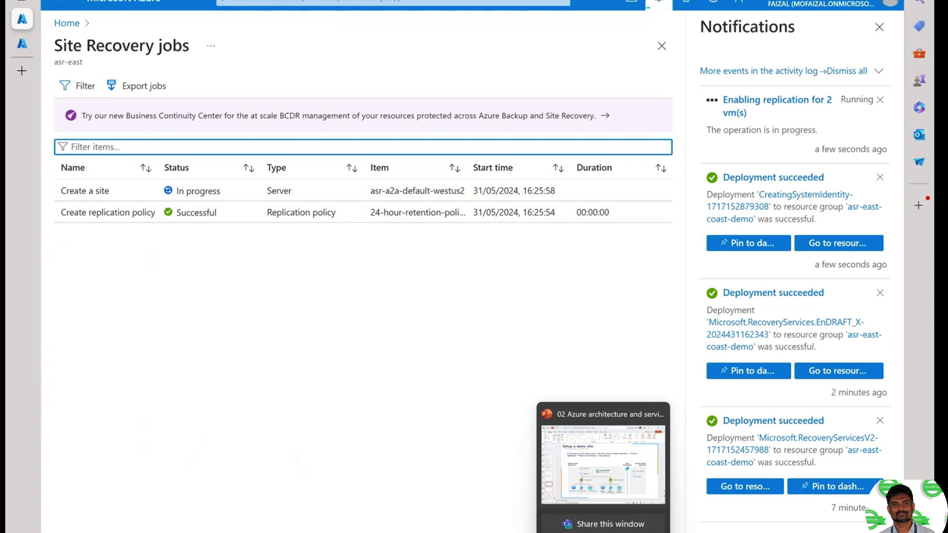
pyautogui.click(605, 447)
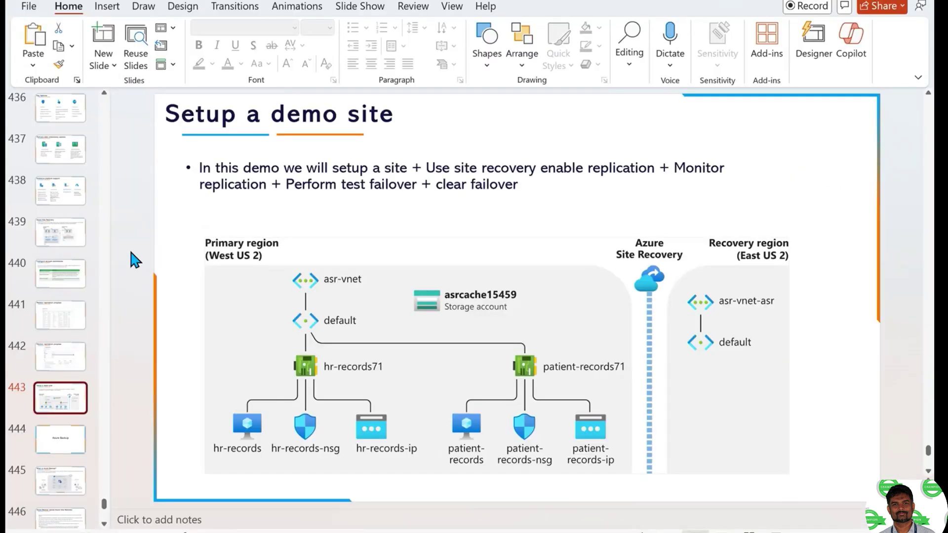
pyautogui.click(44, 330)
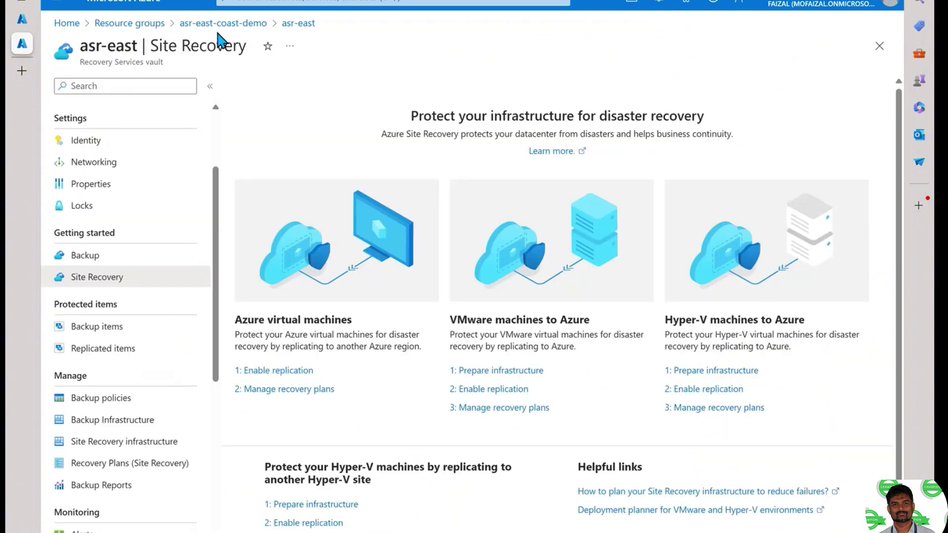
# - Back in the second Azure portal tab, return to the resource groups list and open the east-coast-rg resource group
pyautogui.click(212, 25)
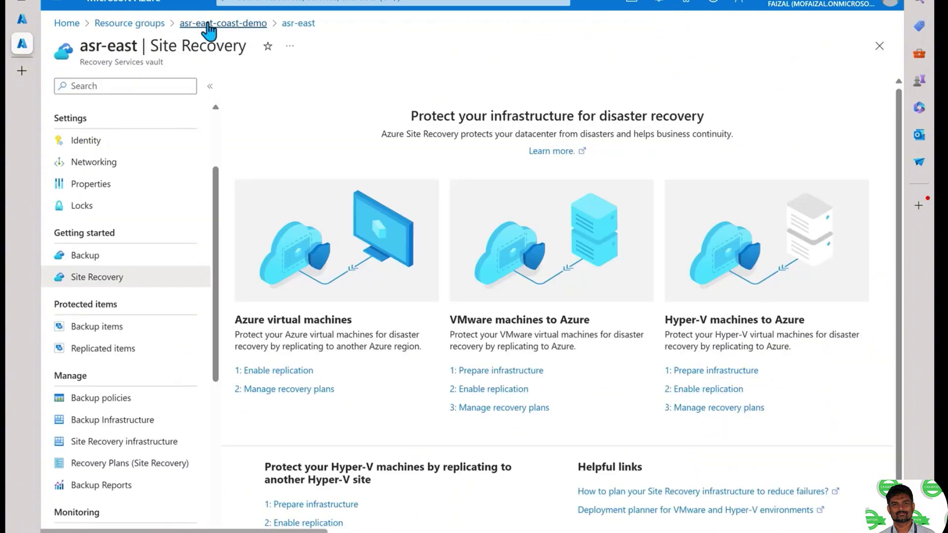
pyautogui.click(138, 27)
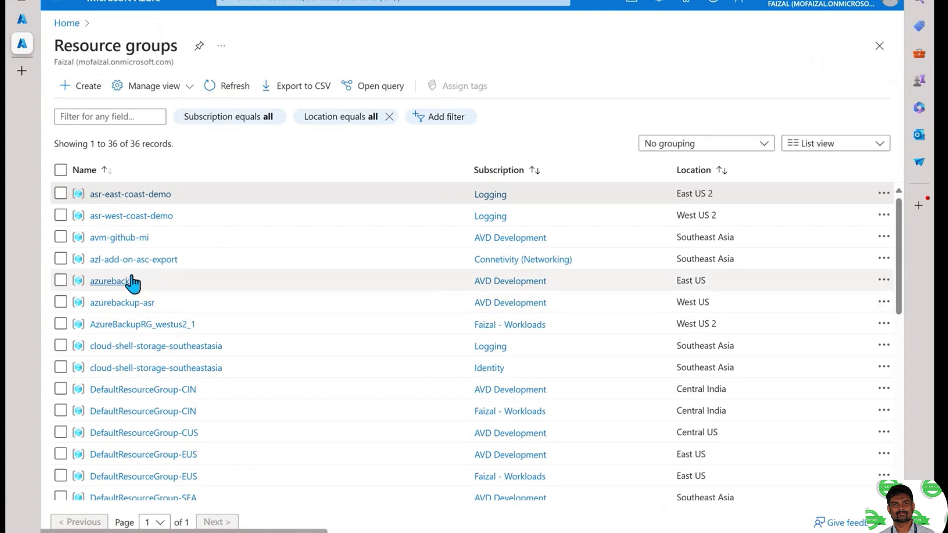
pyautogui.scroll(-10, 148, 402)
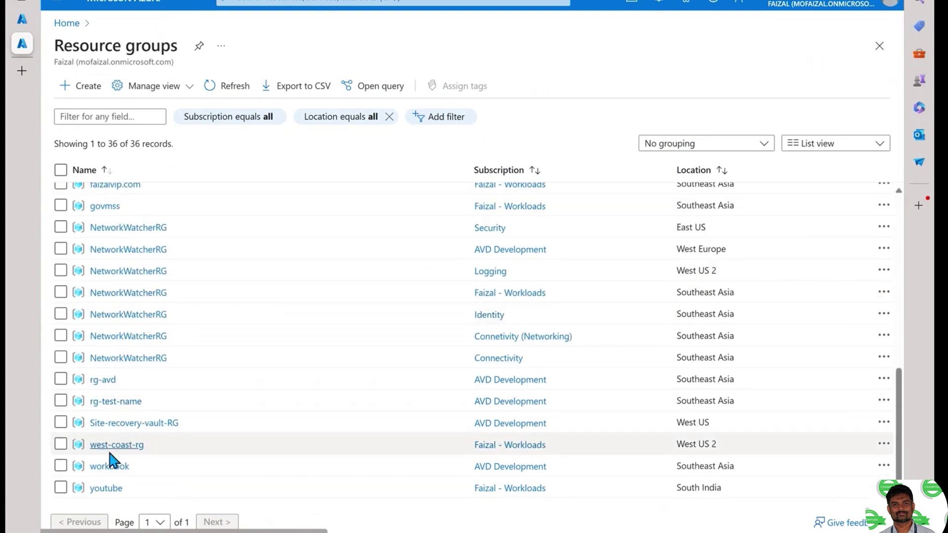
pyautogui.scroll(10, 123, 333)
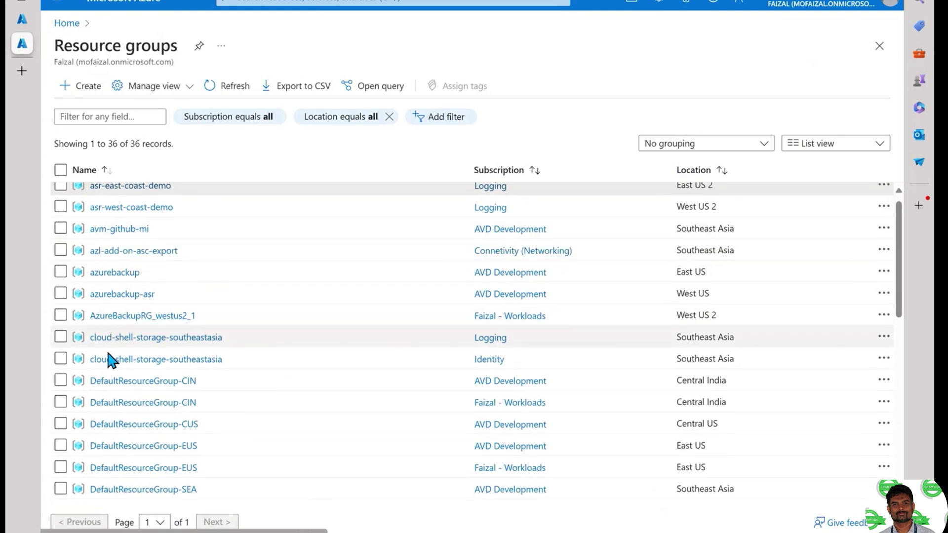
pyautogui.scroll(1, 121, 324)
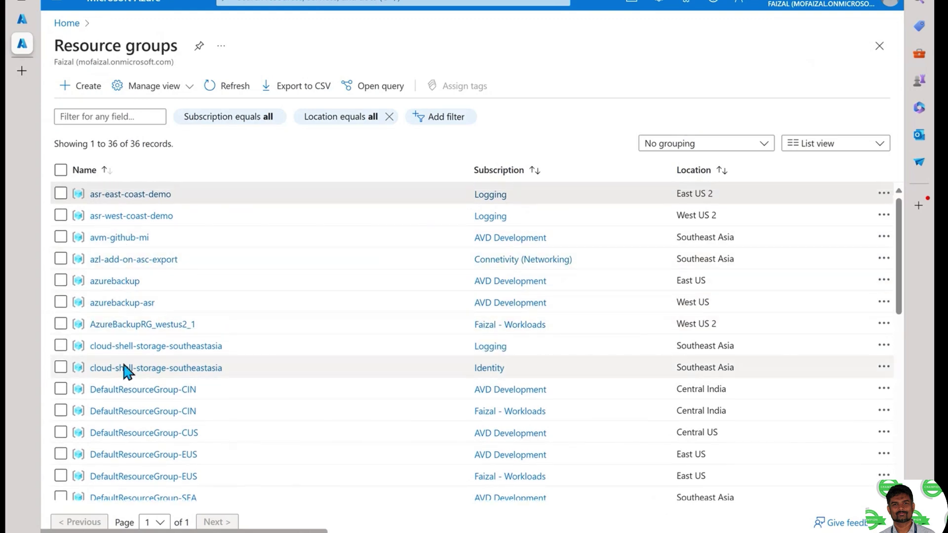
pyautogui.scroll(-10, 124, 387)
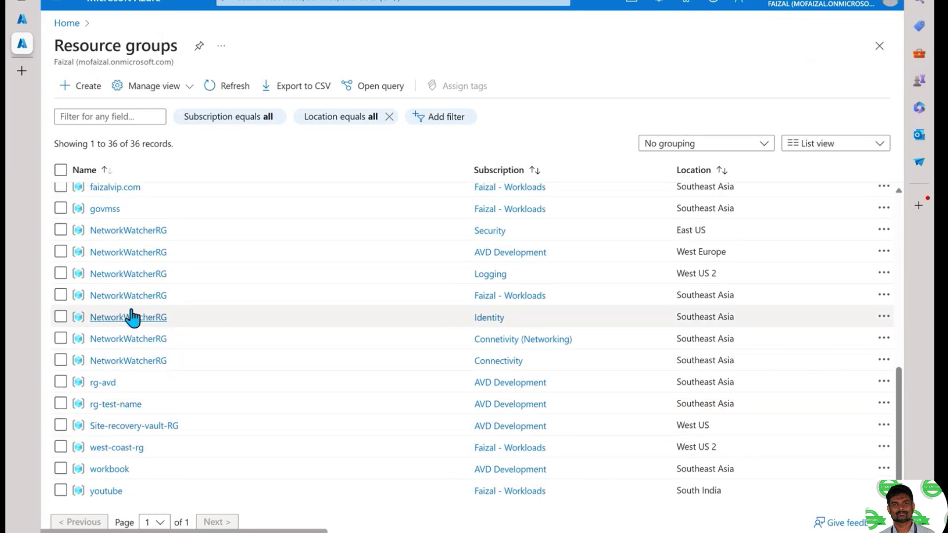
pyautogui.scroll(5, 128, 314)
pyautogui.click(121, 372)
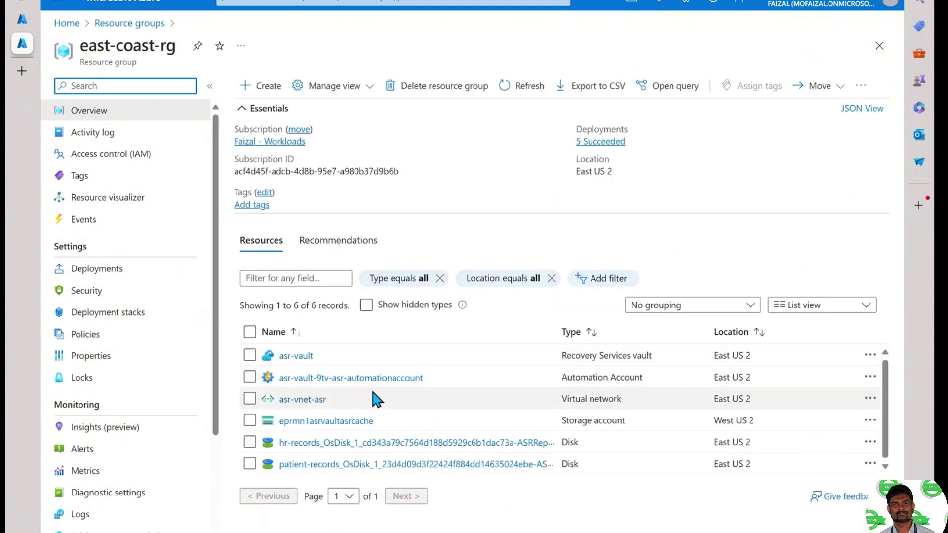
# - Open the asr-vault Recovery Services vault, look at its Site Recovery page, and list its replicated items
pyautogui.click(292, 355)
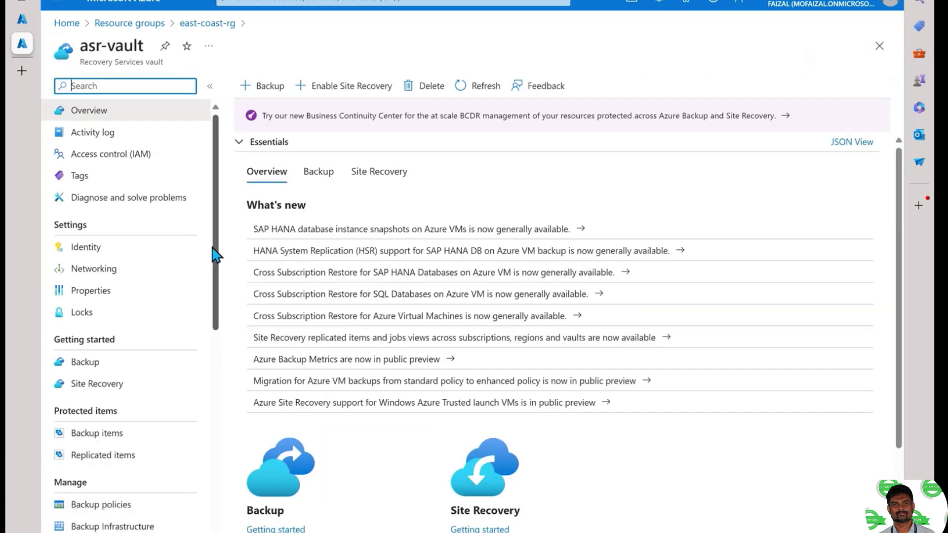
pyautogui.click(129, 387)
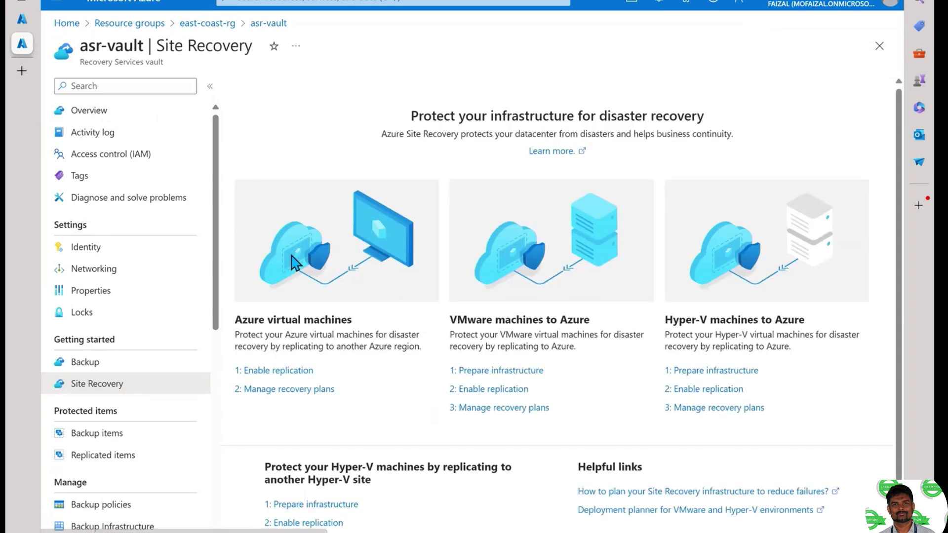
pyautogui.scroll(-1, 278, 412)
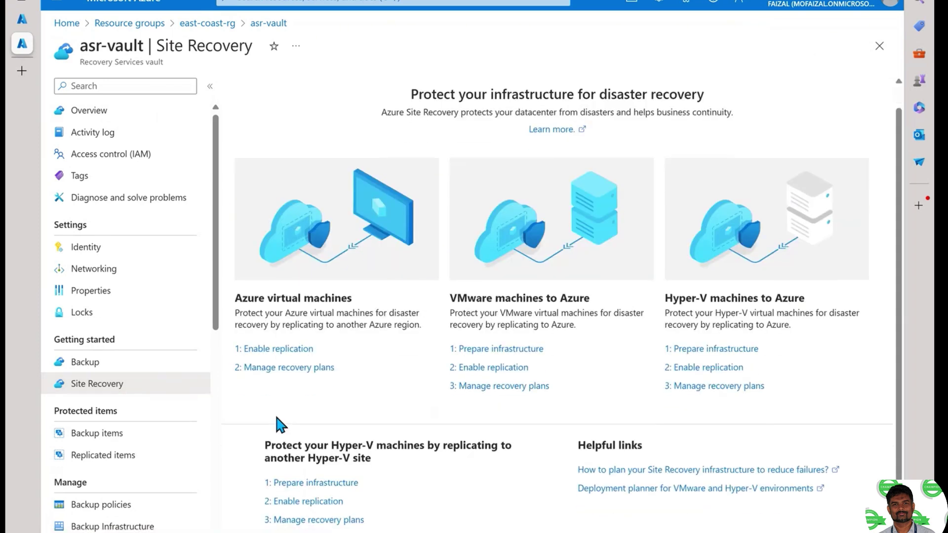
pyautogui.click(96, 455)
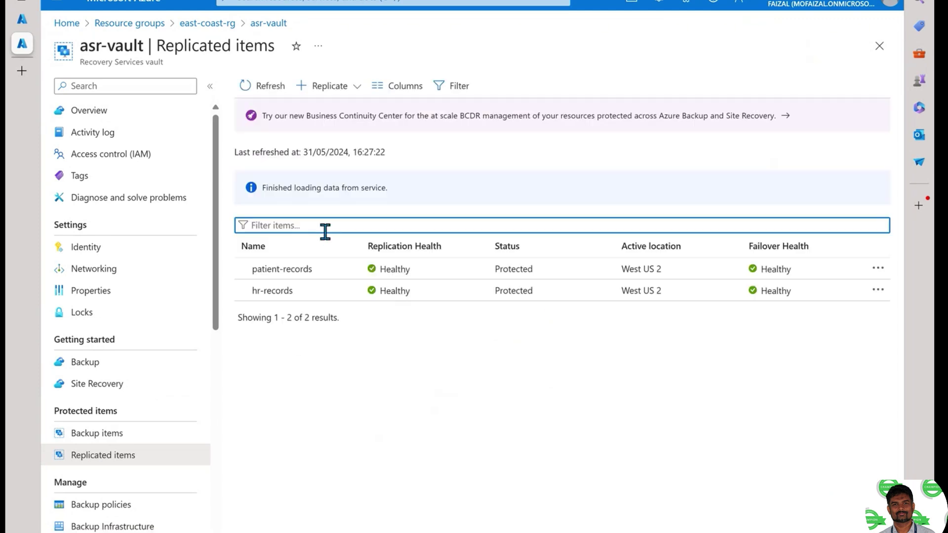
# - Open the hr-records replicated item and check its failover readiness details and the events of the last 72 hours
pyautogui.click(321, 293)
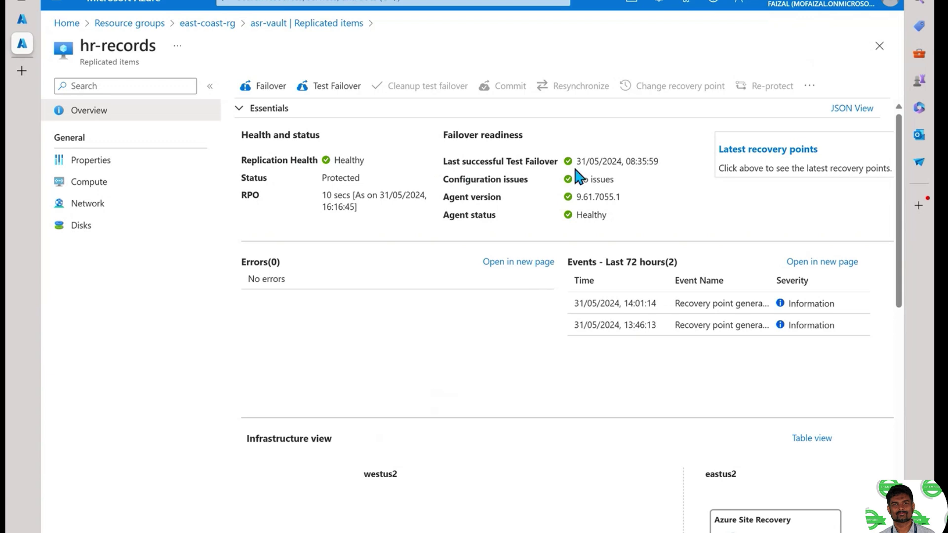
pyautogui.moveTo(581, 162); pyautogui.dragTo(673, 165)
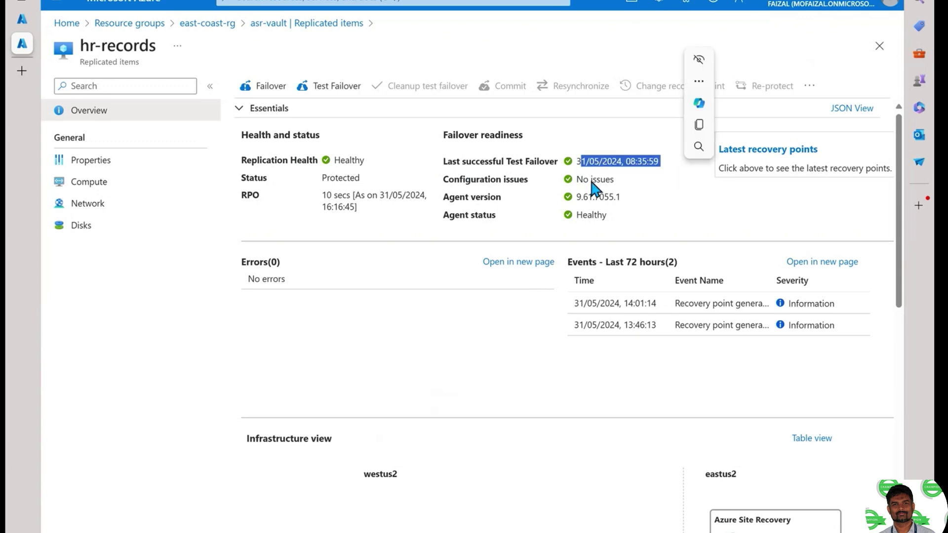
pyautogui.moveTo(580, 183); pyautogui.dragTo(614, 180)
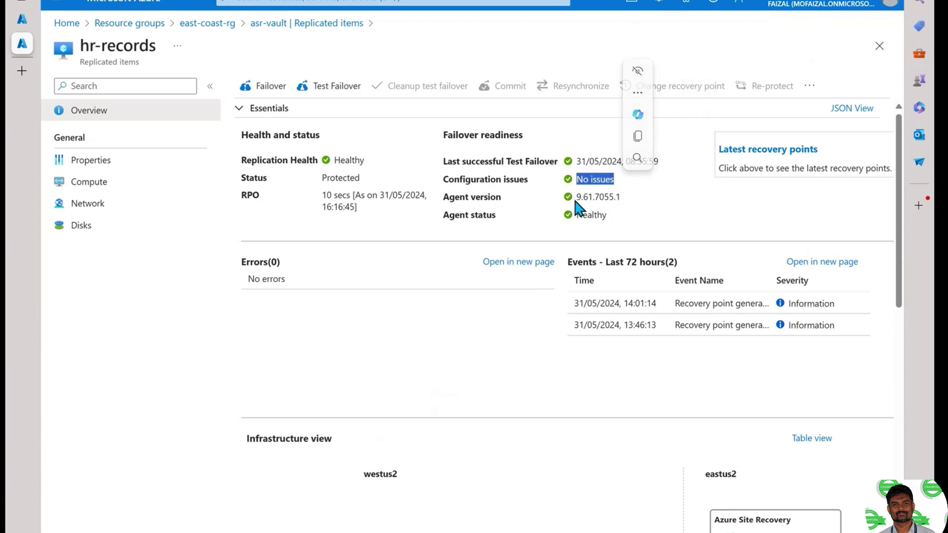
pyautogui.click(623, 207)
pyautogui.moveTo(583, 215); pyautogui.dragTo(576, 215)
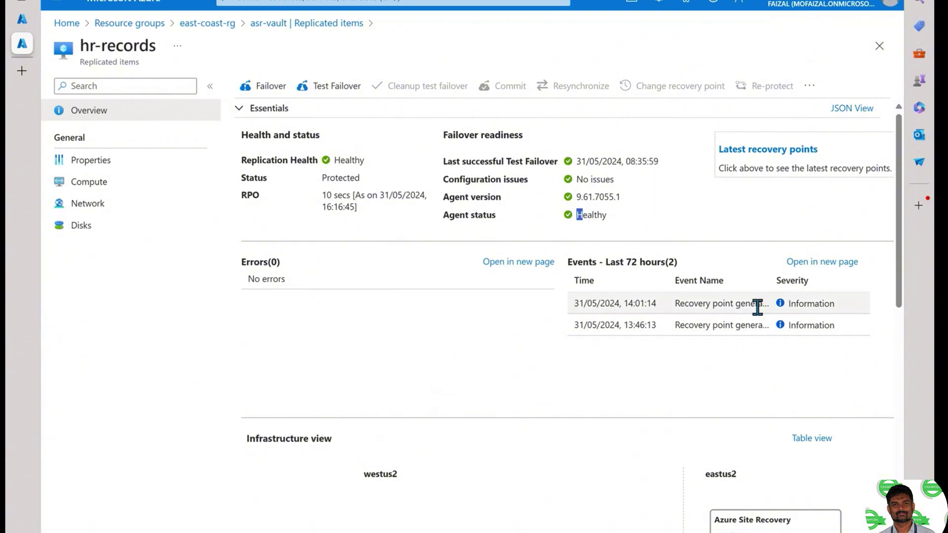
pyautogui.click(703, 307)
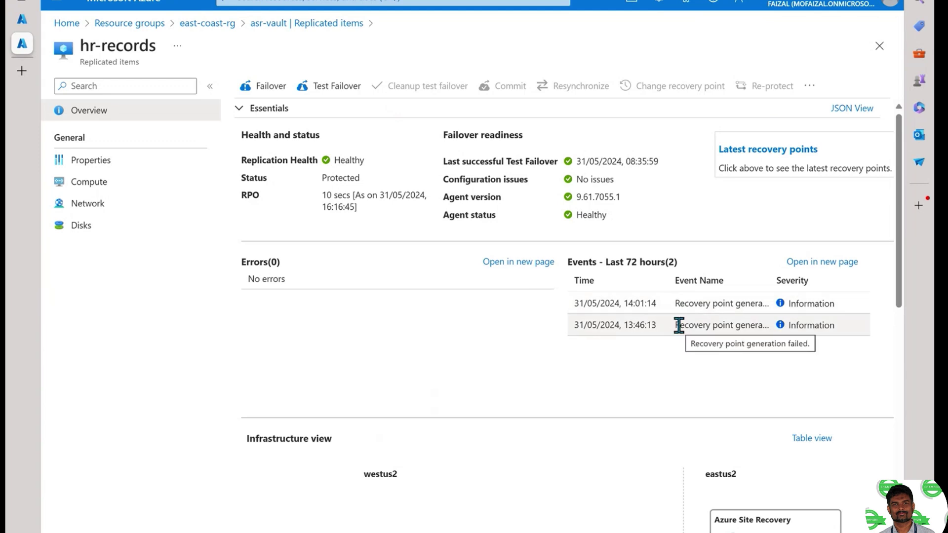
# - Examine the hr-records infrastructure view from westus2 to eastus2, including the cache storage account, managed disk and replication map
pyautogui.scroll(-5, 573, 365)
pyautogui.scroll(4, 573, 365)
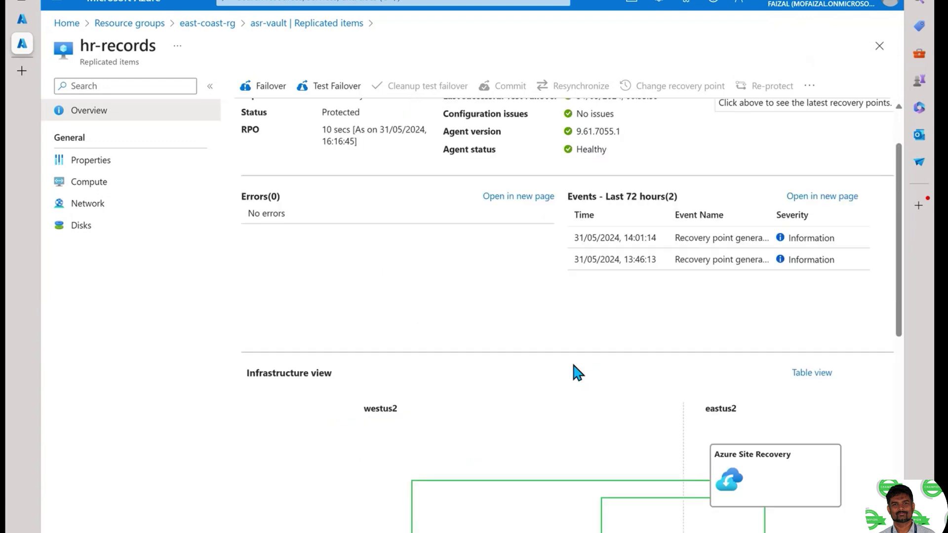
pyautogui.scroll(-6, 573, 366)
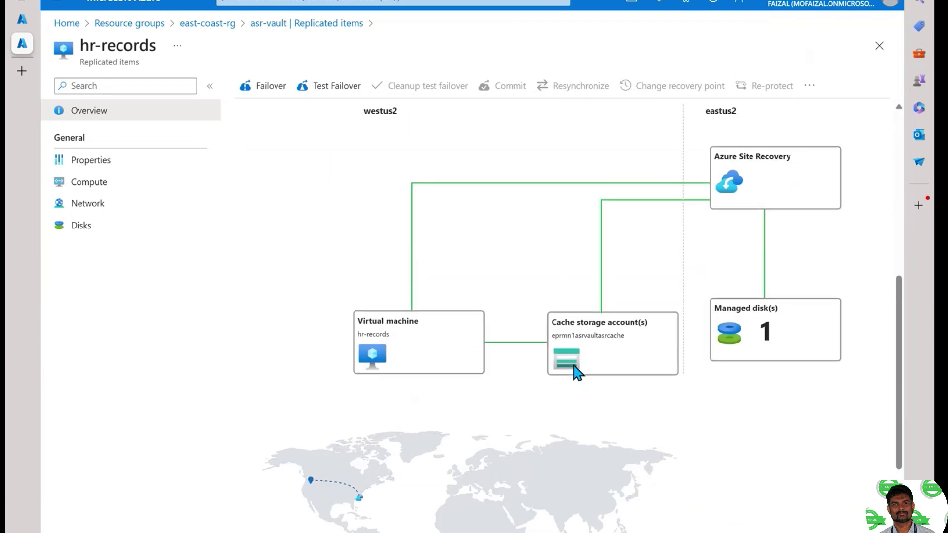
pyautogui.scroll(1, 573, 369)
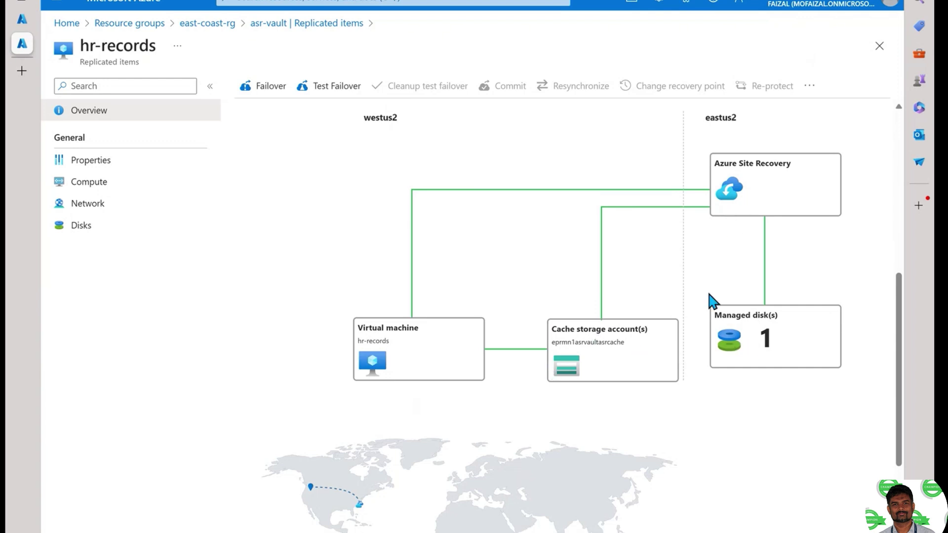
pyautogui.scroll(-3, 304, 478)
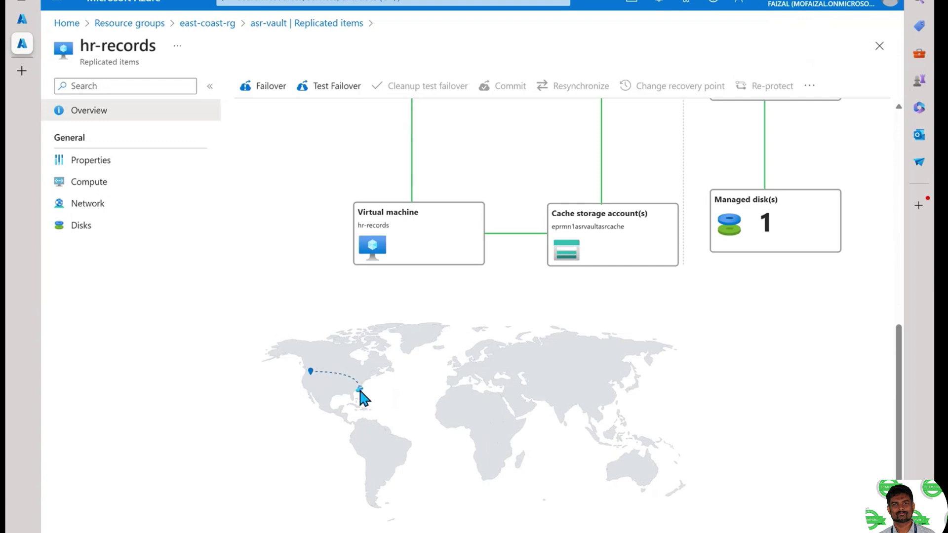
pyautogui.scroll(7, 422, 365)
pyautogui.scroll(-3, 422, 361)
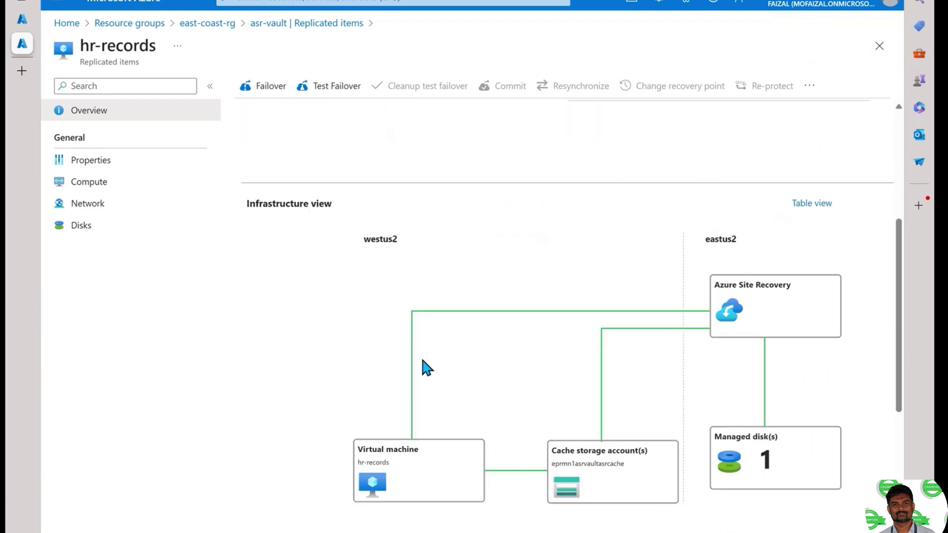
pyautogui.scroll(-1, 427, 367)
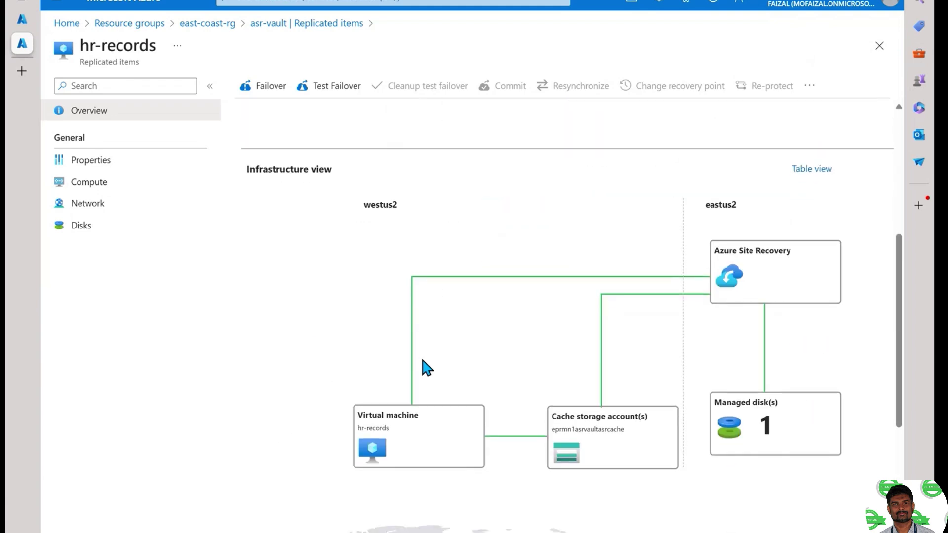
# - Open the patient-records replicated item and review its network settings for test failover and failover, including in edit mode
pyautogui.click(317, 23)
pyautogui.click(282, 268)
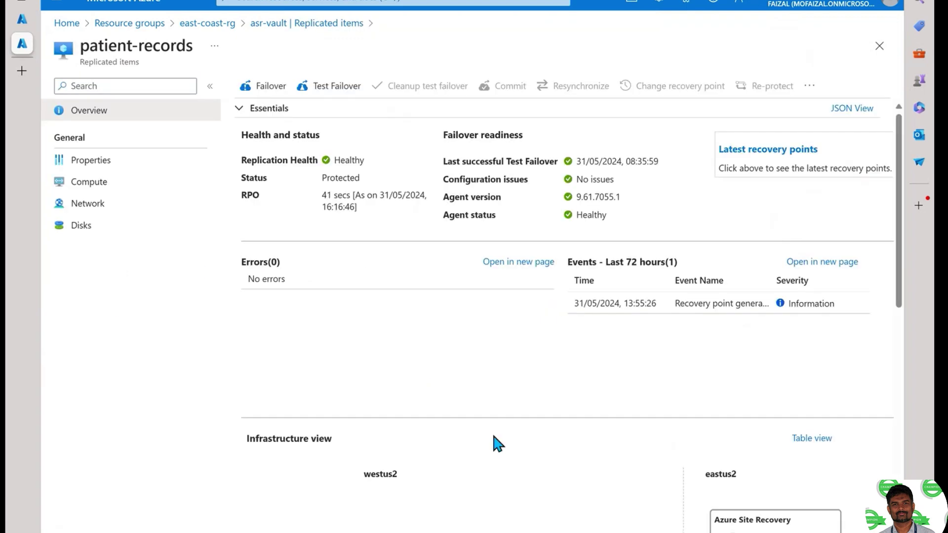
pyautogui.click(89, 203)
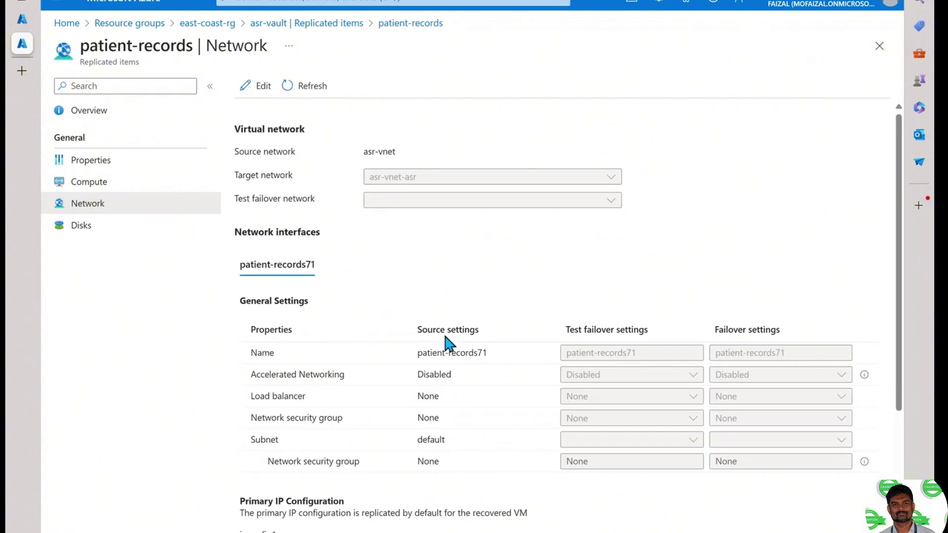
pyautogui.scroll(-3, 452, 275)
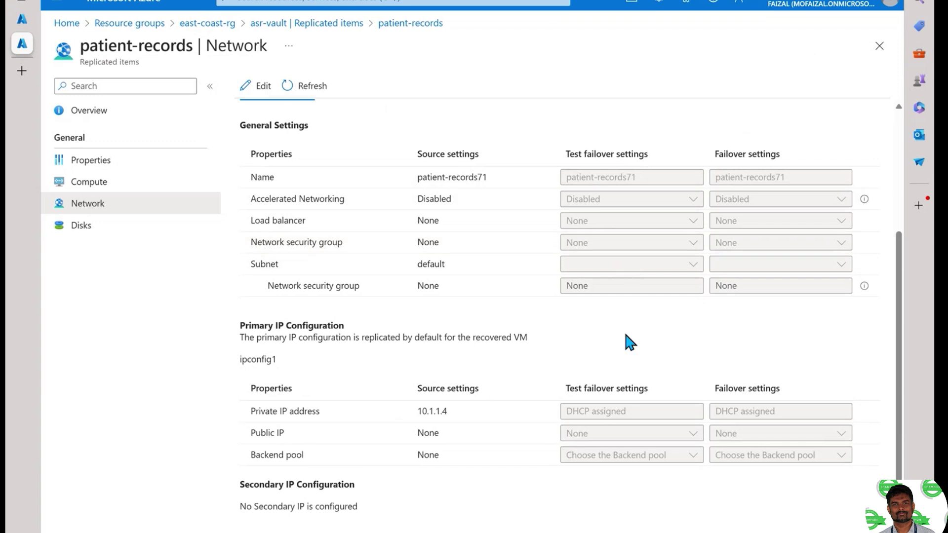
pyautogui.scroll(4, 612, 420)
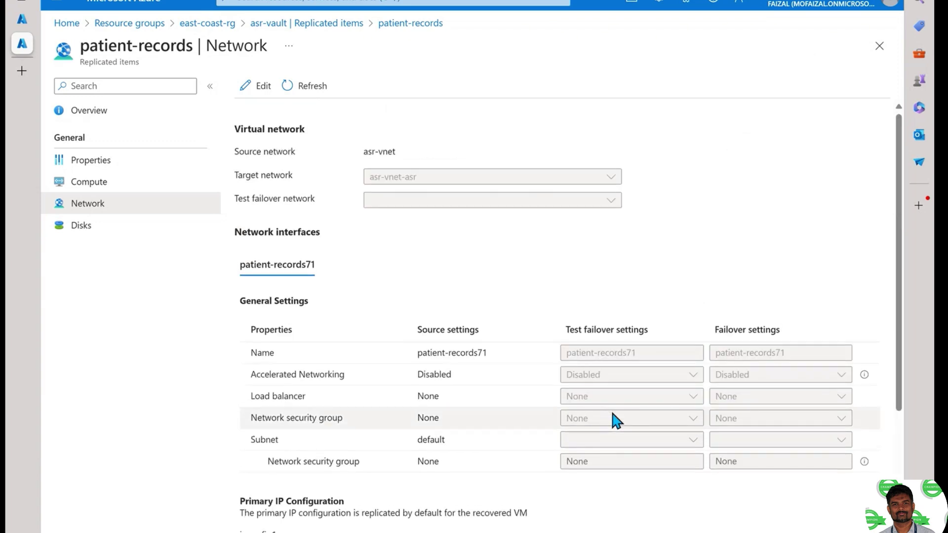
pyautogui.click(265, 89)
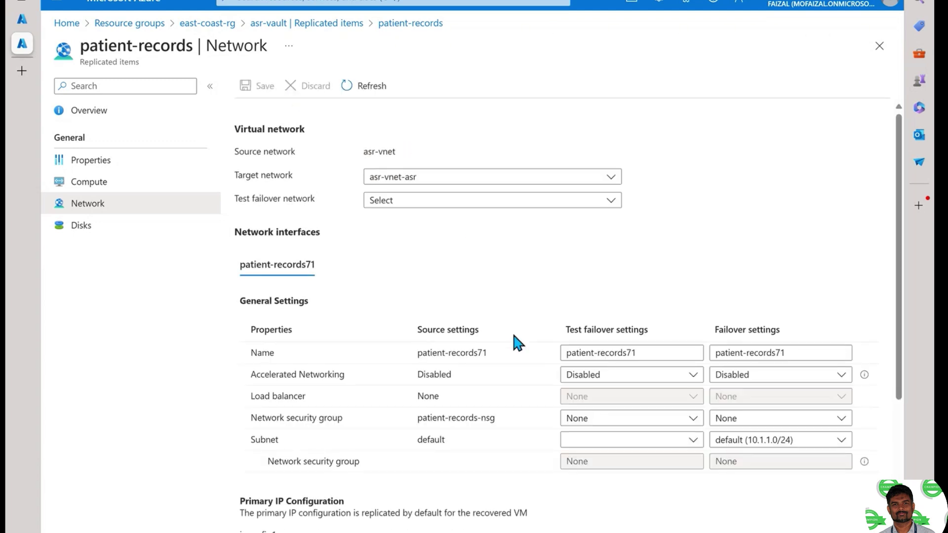
pyautogui.scroll(-4, 548, 395)
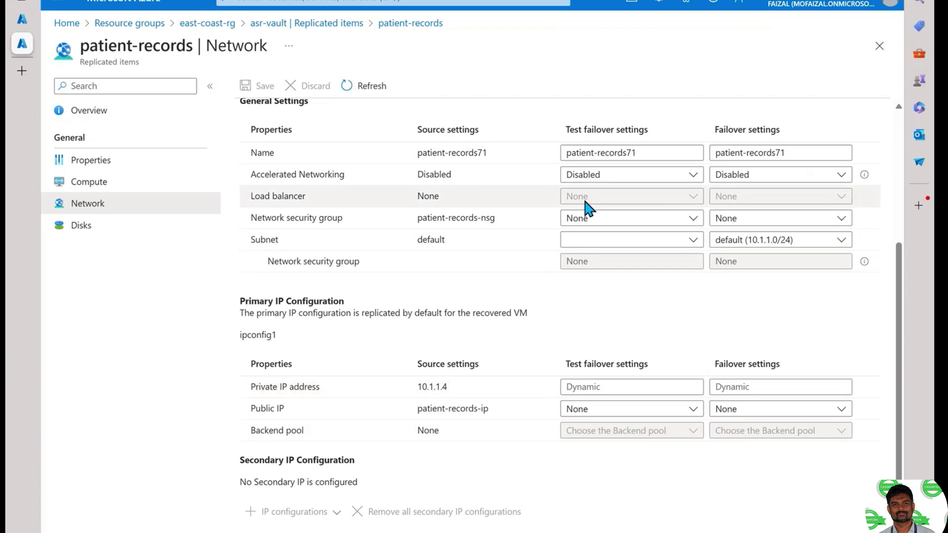
# - Return to the asr-vault replicated items, checking the asr-east Site Recovery jobs in the other portal tab along the way
pyautogui.click(329, 25)
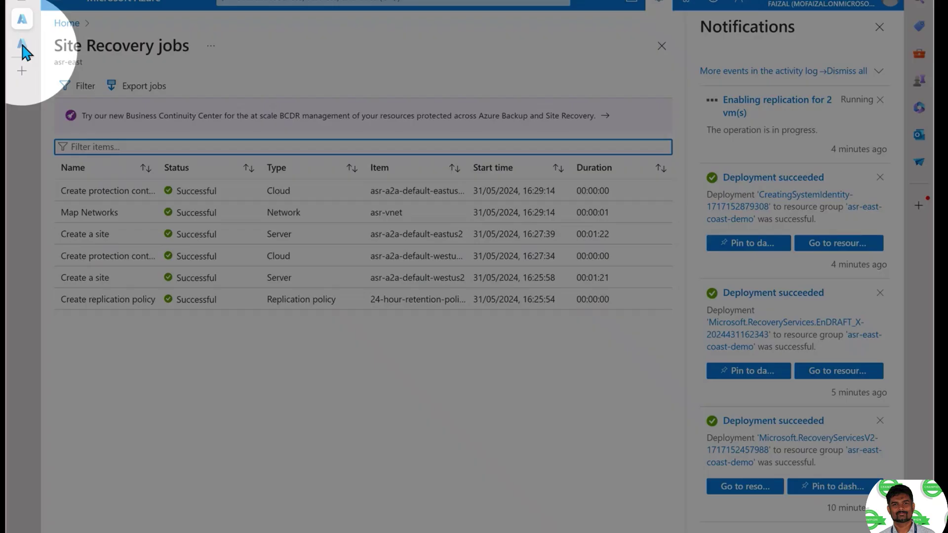
pyautogui.click(23, 45)
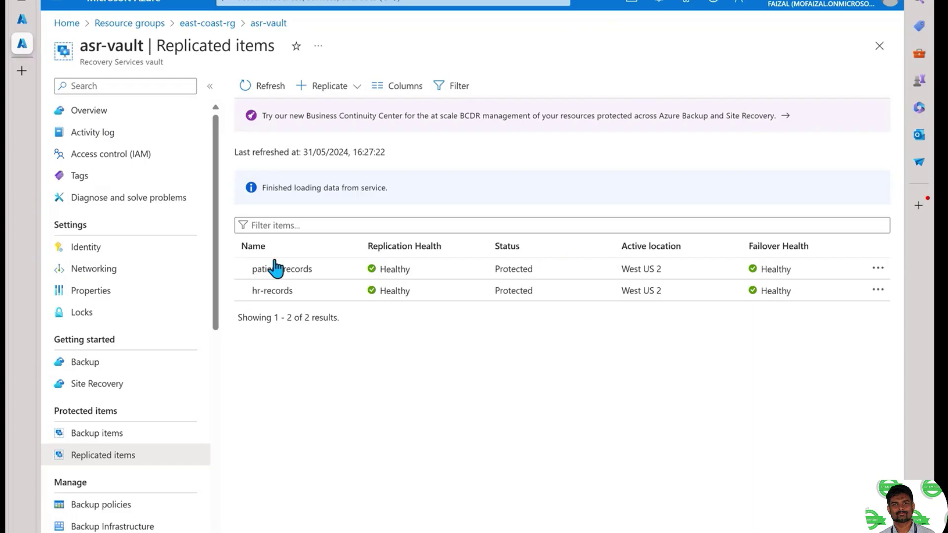
# - Review the asr-vnet network mapping from West US 2 to East US 2 in the vault's Site Recovery infrastructure
pyautogui.scroll(-4, 168, 489)
pyautogui.click(162, 463)
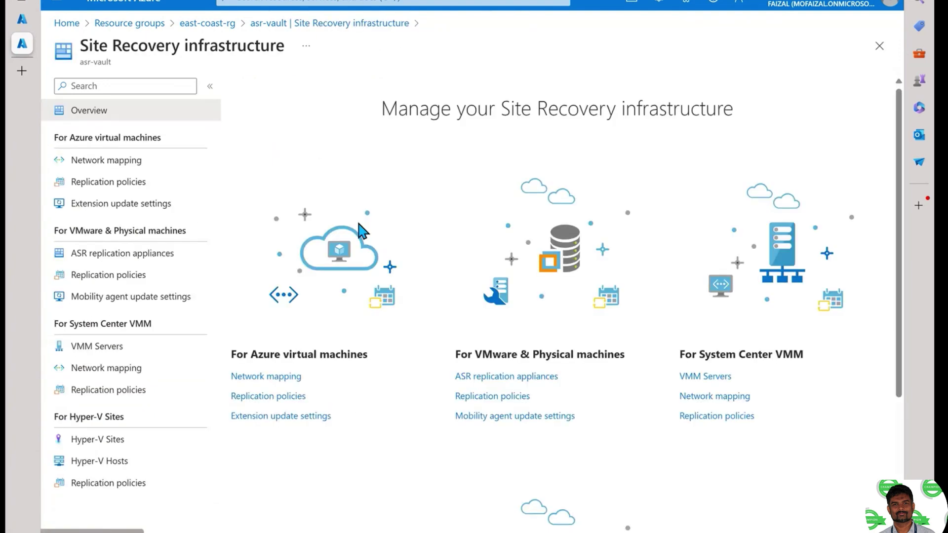
pyautogui.click(131, 161)
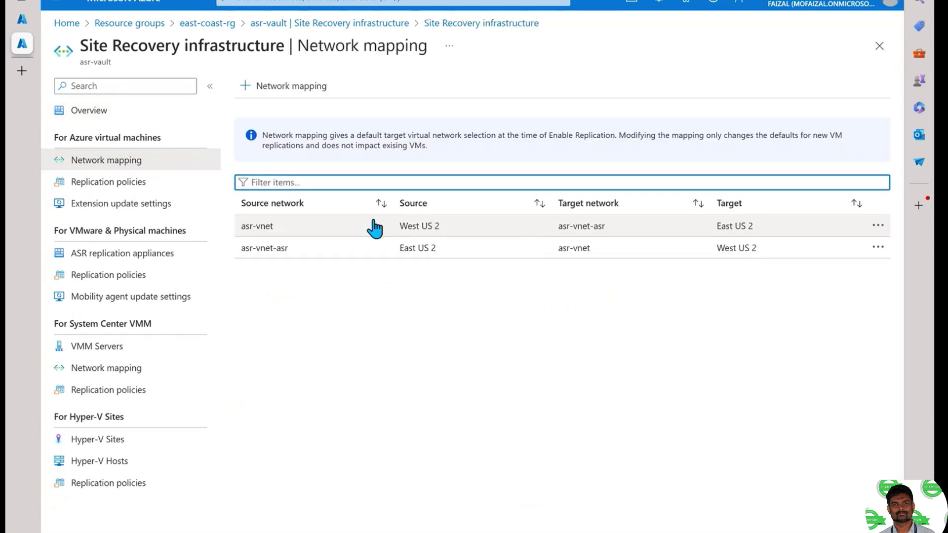
pyautogui.click(326, 230)
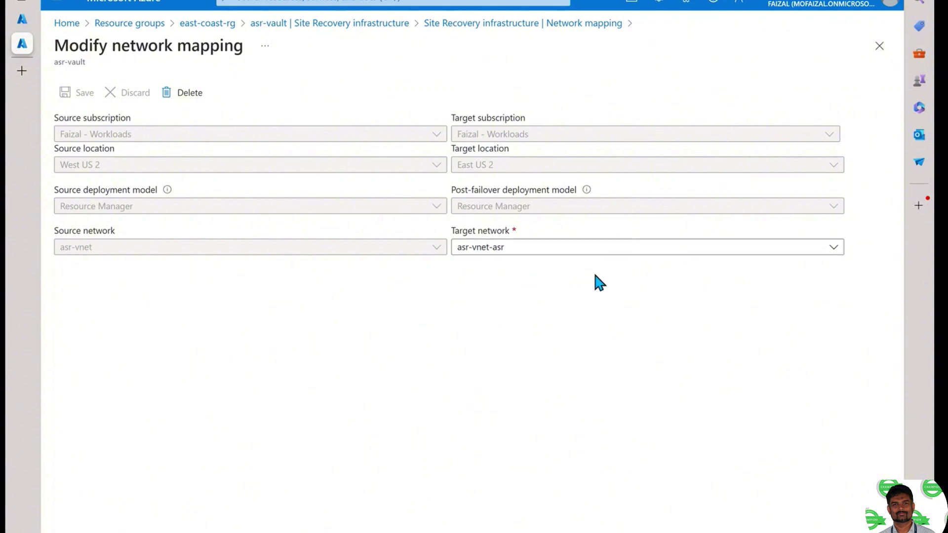
pyautogui.click(531, 26)
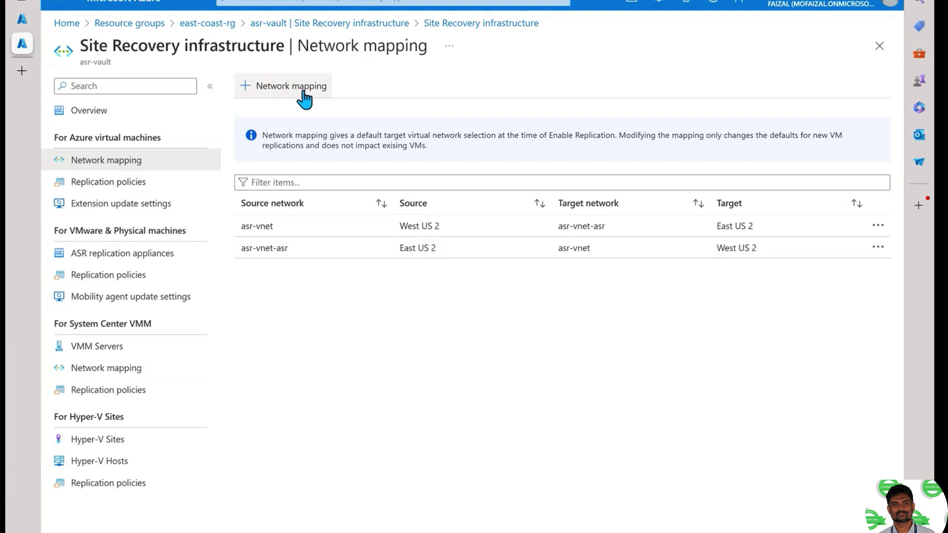
# - Return to asr-vault, check its Site Recovery overview, and open the recovery plans for Azure virtual machines
pyautogui.click(363, 25)
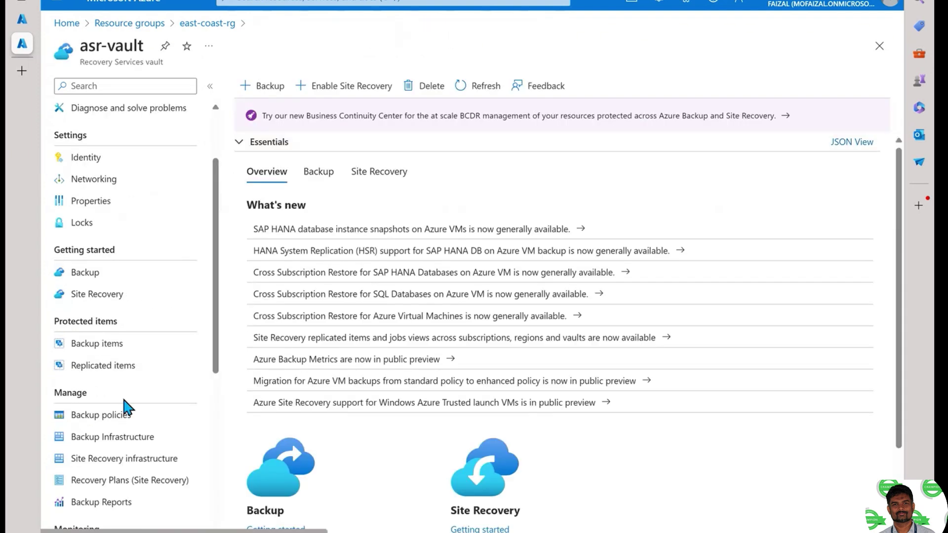
pyautogui.scroll(-1, 125, 402)
pyautogui.scroll(2, 127, 402)
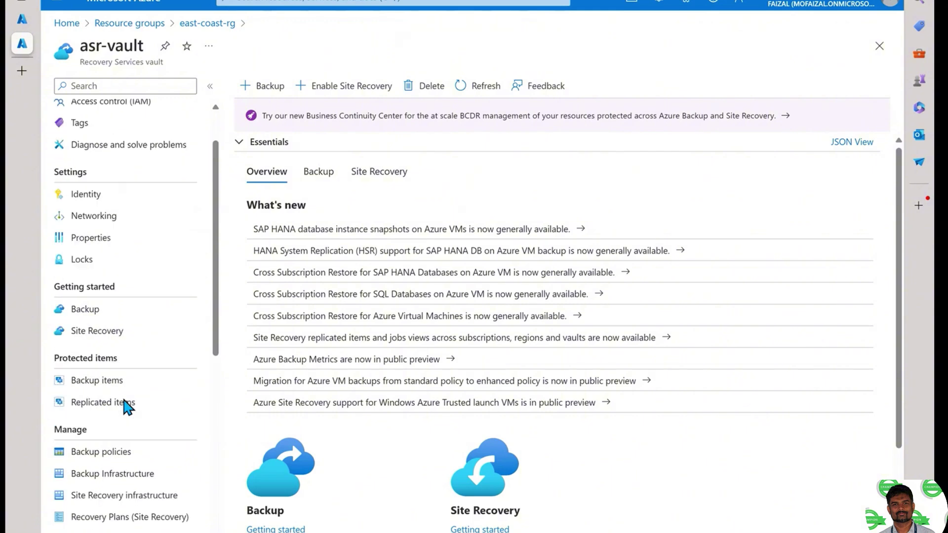
pyautogui.click(380, 173)
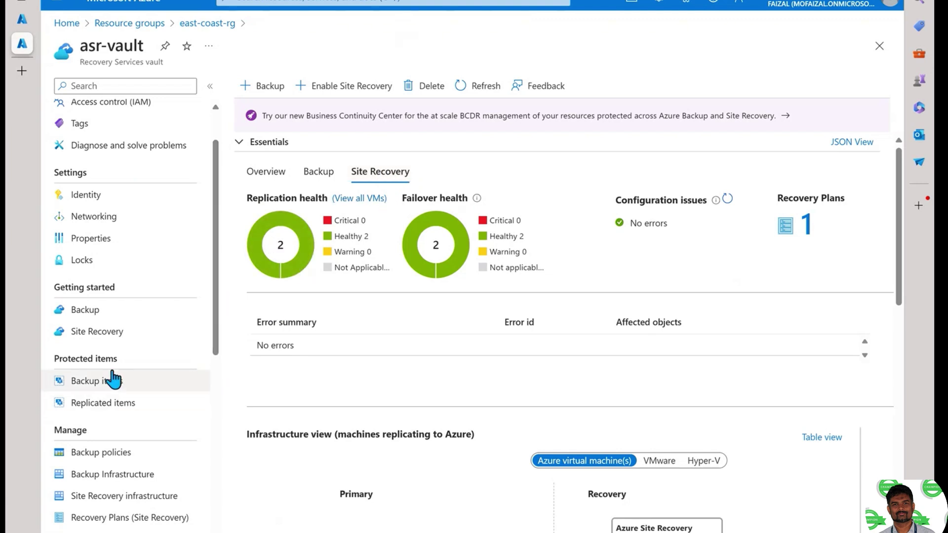
pyautogui.click(114, 336)
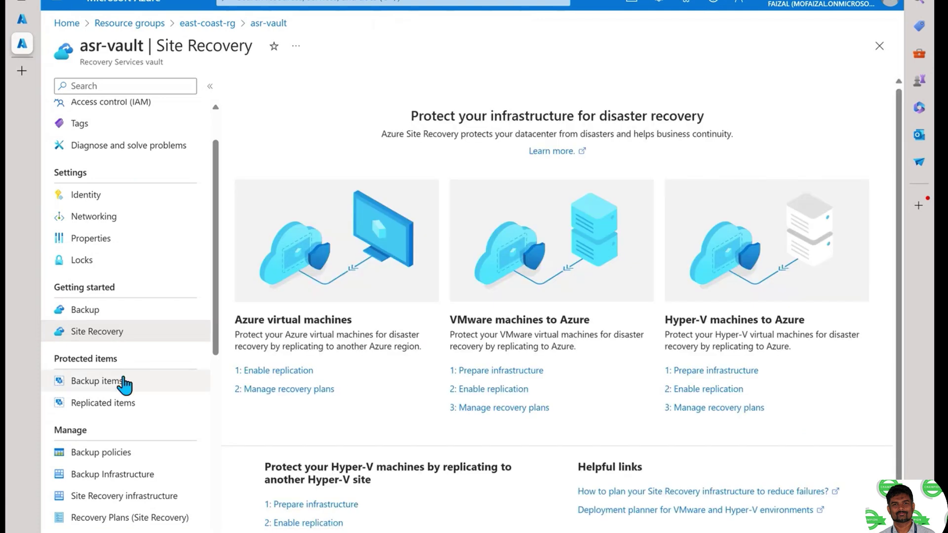
pyautogui.click(311, 390)
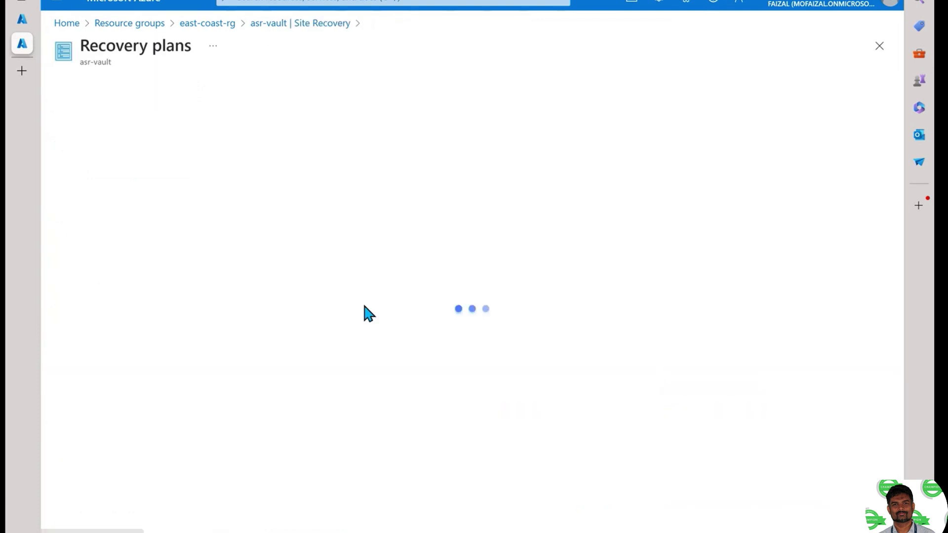
# - Open the test failover for hr-records from the asr-vault replicated items and check its source and destination regions
pyautogui.click(221, 23)
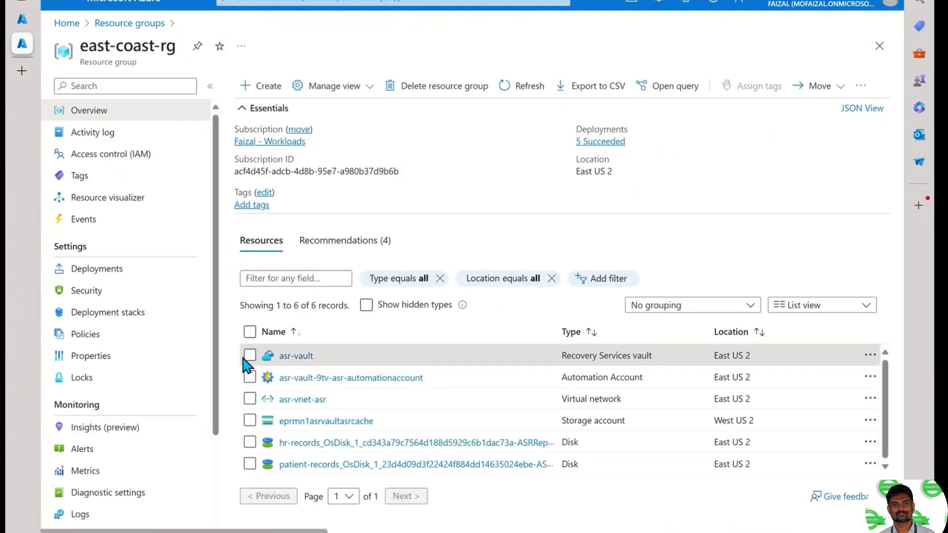
pyautogui.click(295, 356)
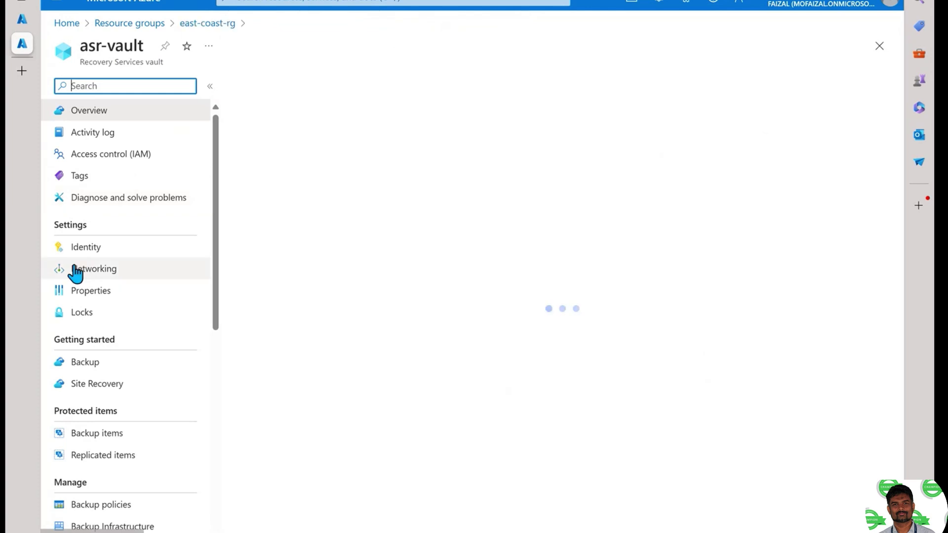
pyautogui.click(97, 455)
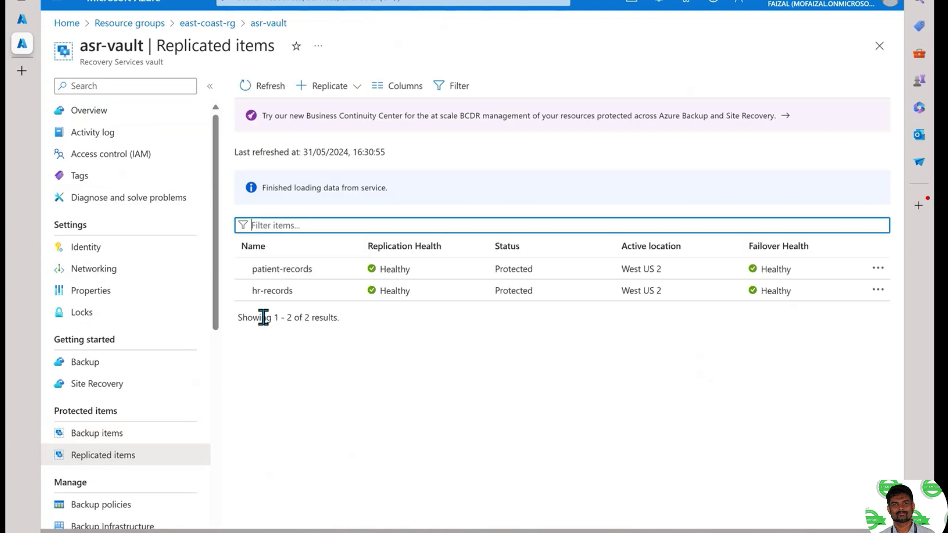
pyautogui.click(287, 294)
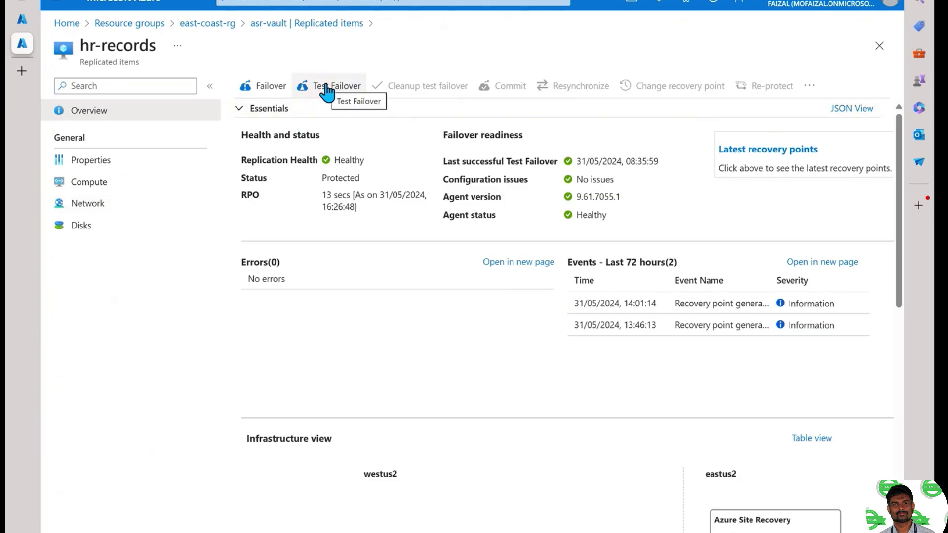
pyautogui.click(327, 89)
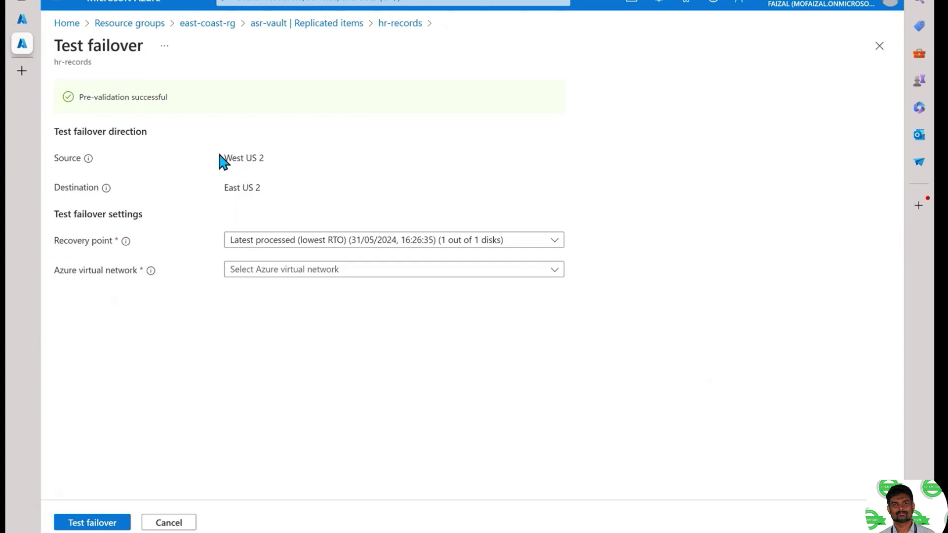
pyautogui.moveTo(225, 158); pyautogui.dragTo(264, 158)
pyautogui.moveTo(225, 188); pyautogui.dragTo(262, 191)
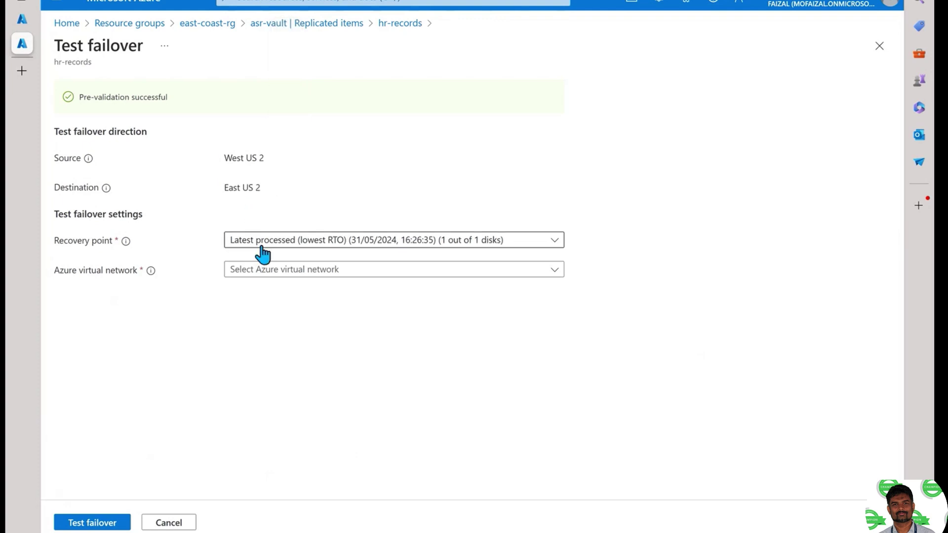
# - Set the hr-records test failover to recovery point Latest (lowest RPO) and virtual network asr-vnet-asr (mapped), and leave without running it
pyautogui.click(276, 248)
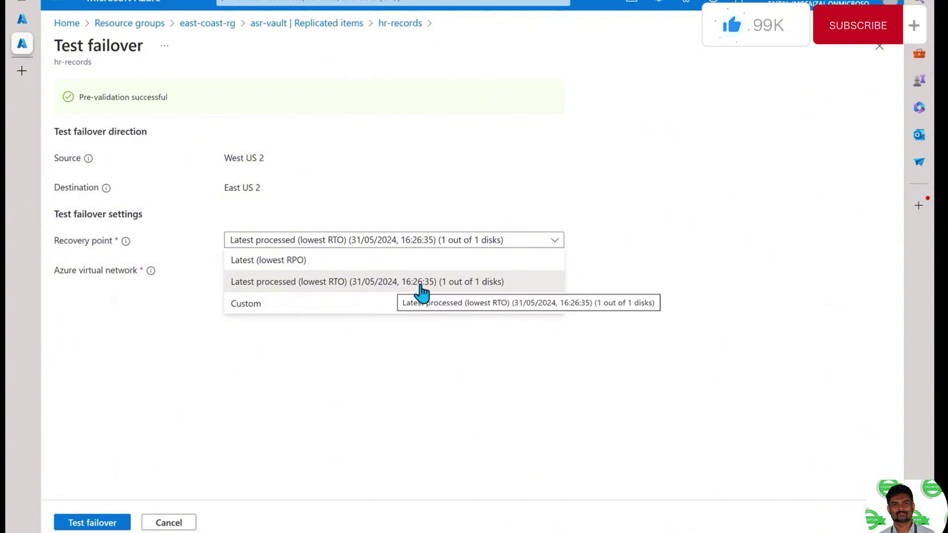
pyautogui.click(362, 263)
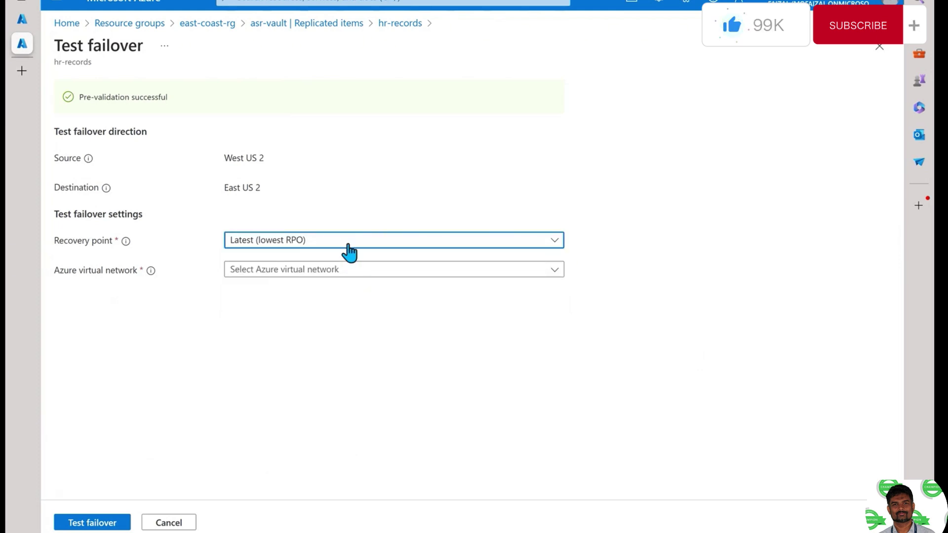
pyautogui.click(348, 244)
pyautogui.click(352, 244)
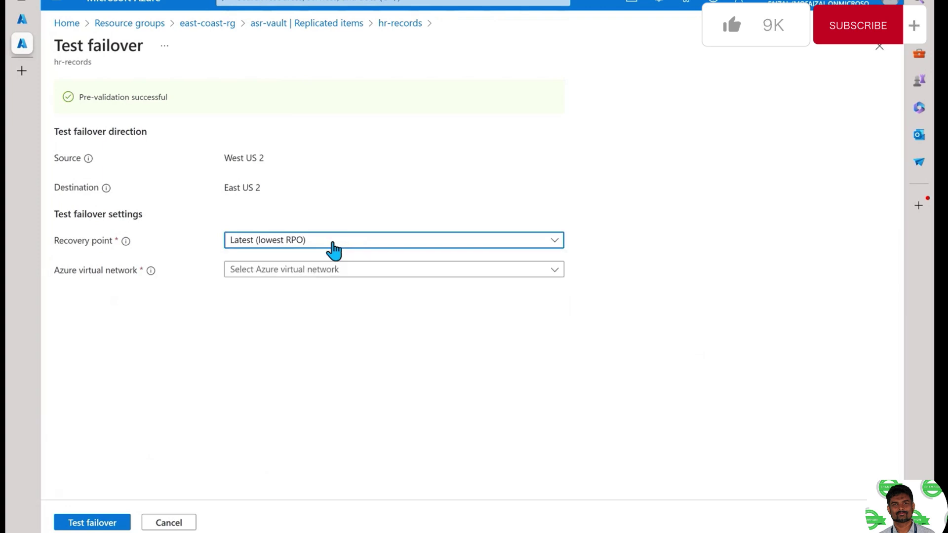
pyautogui.click(303, 270)
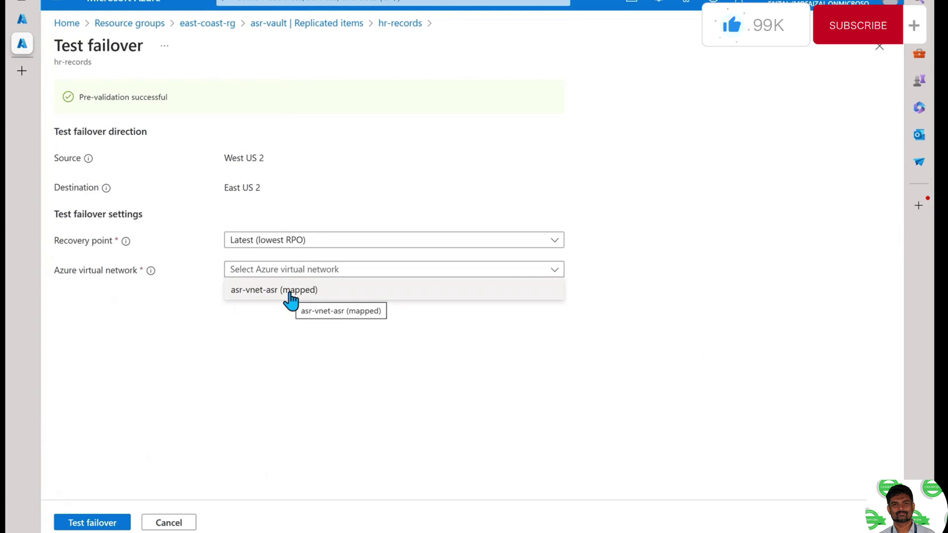
pyautogui.click(289, 295)
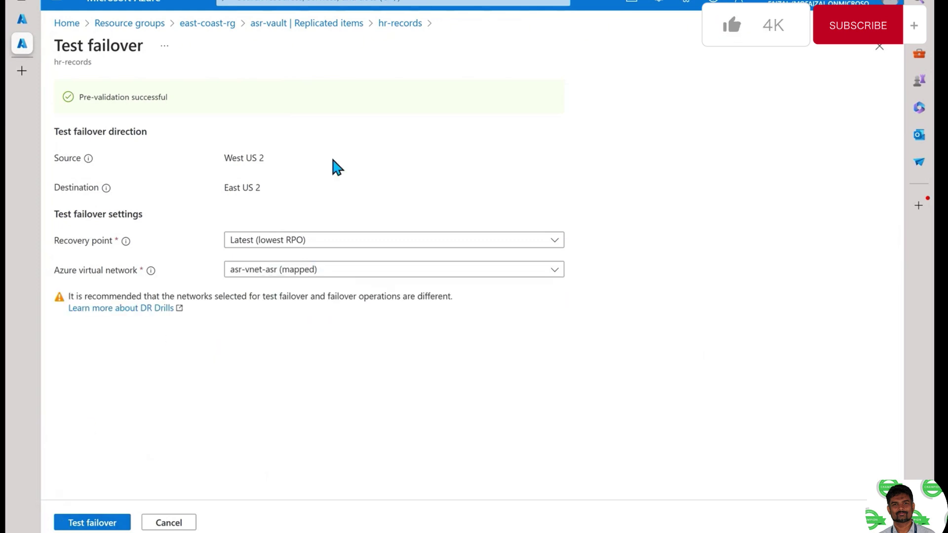
pyautogui.click(311, 27)
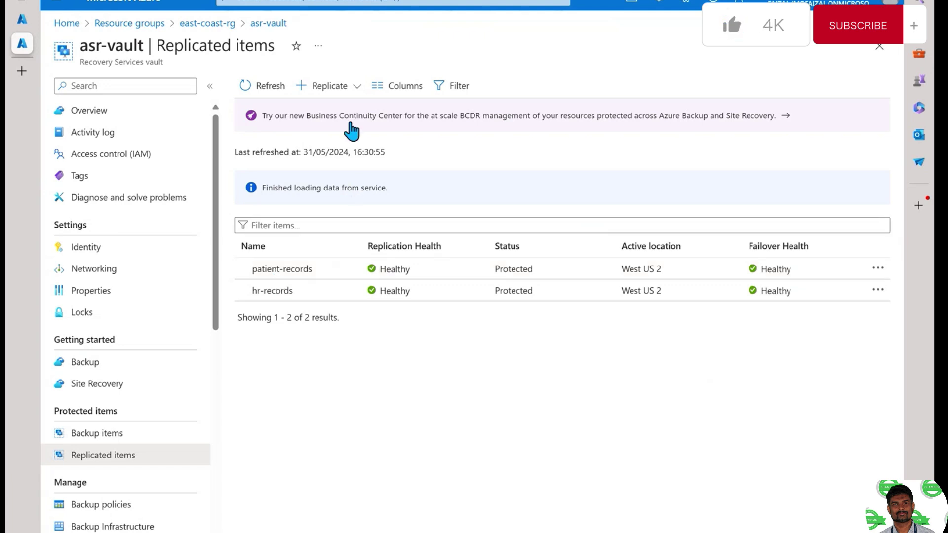
# - Check the machine types offered for replication in the replicated items, and open the vault's recovery plans for Azure virtual machines
pyautogui.click(355, 92)
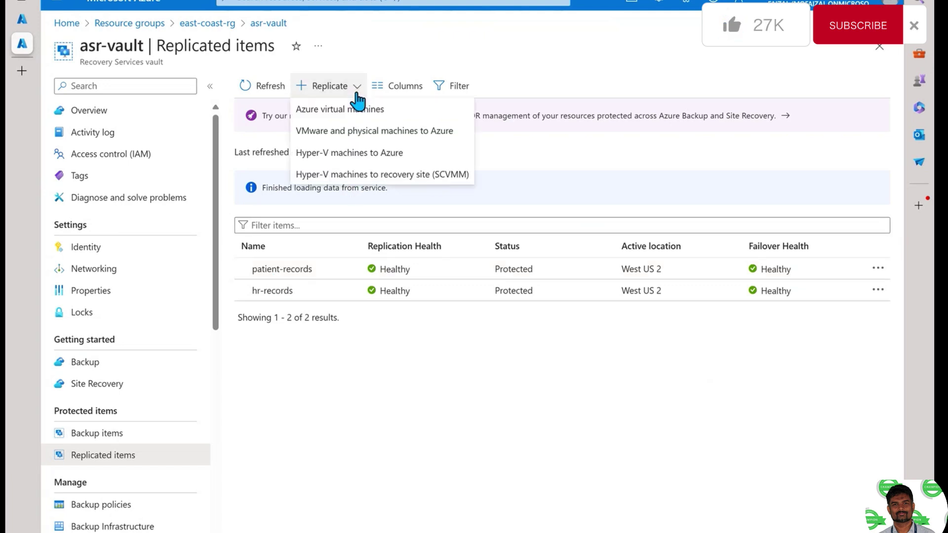
pyautogui.click(370, 354)
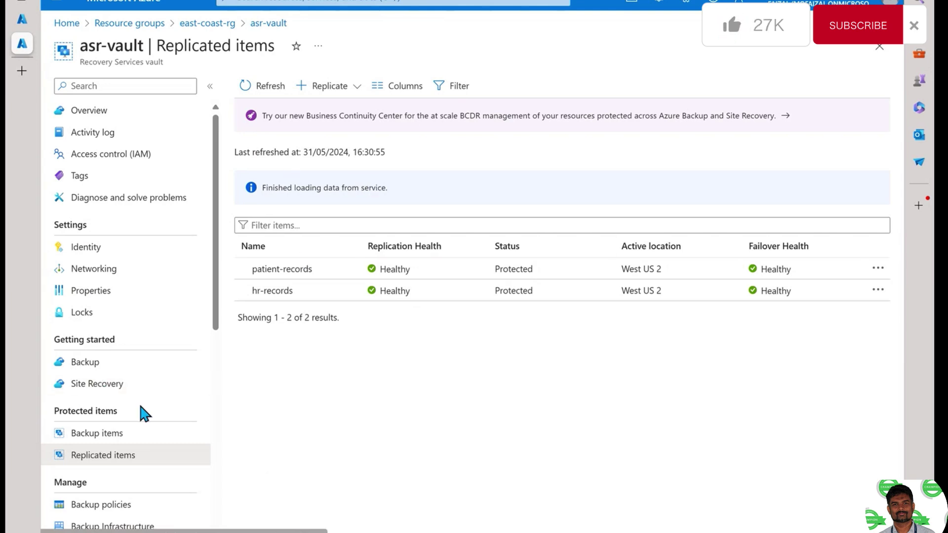
pyautogui.click(123, 386)
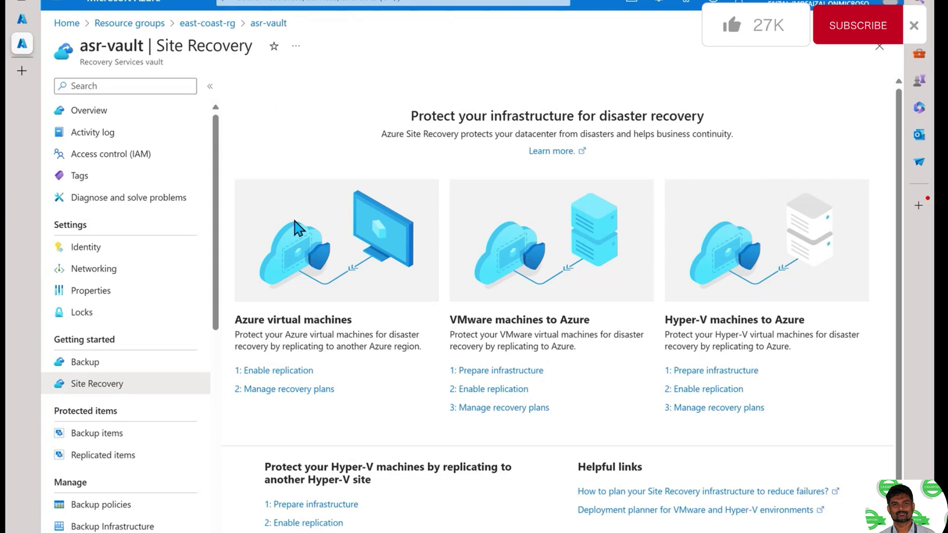
pyautogui.click(311, 390)
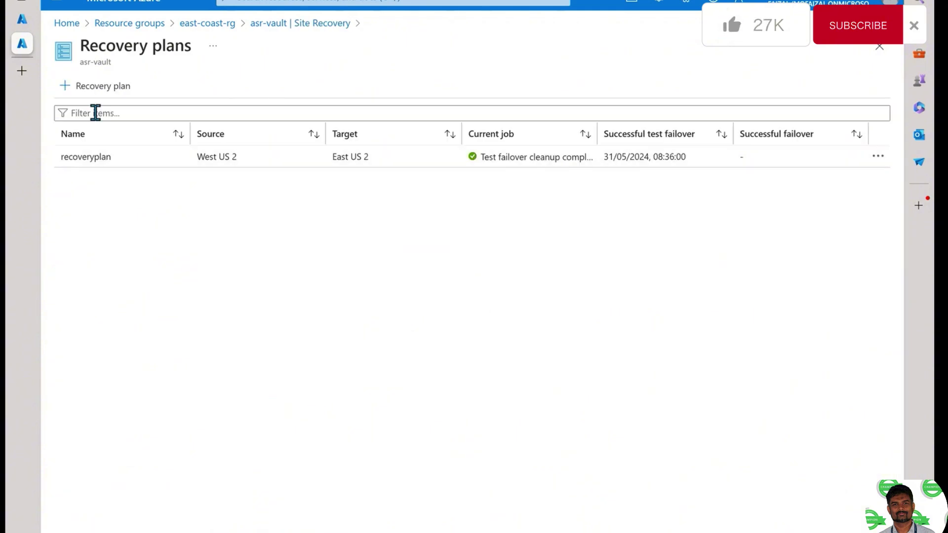
# - Start a new recovery plan named test with West US 2 as the source
pyautogui.click(87, 98)
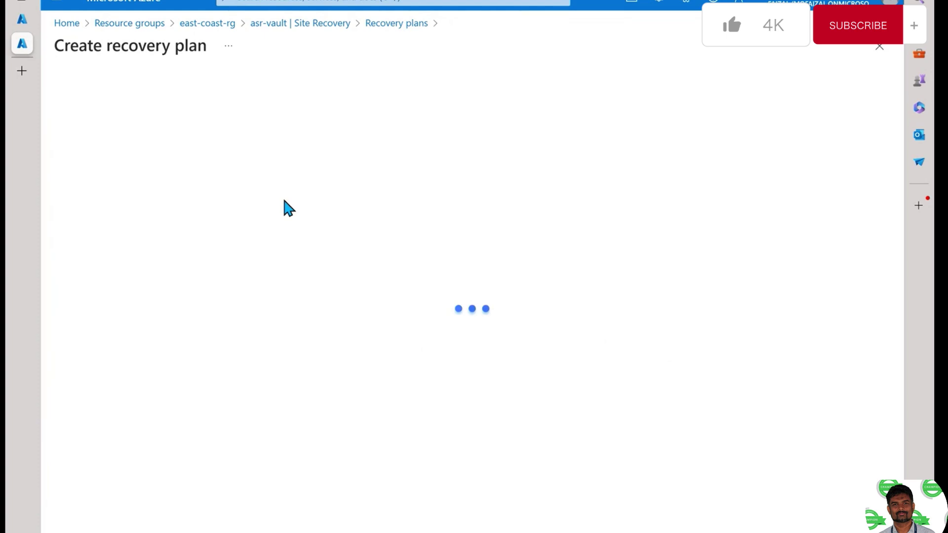
pyautogui.click(108, 170)
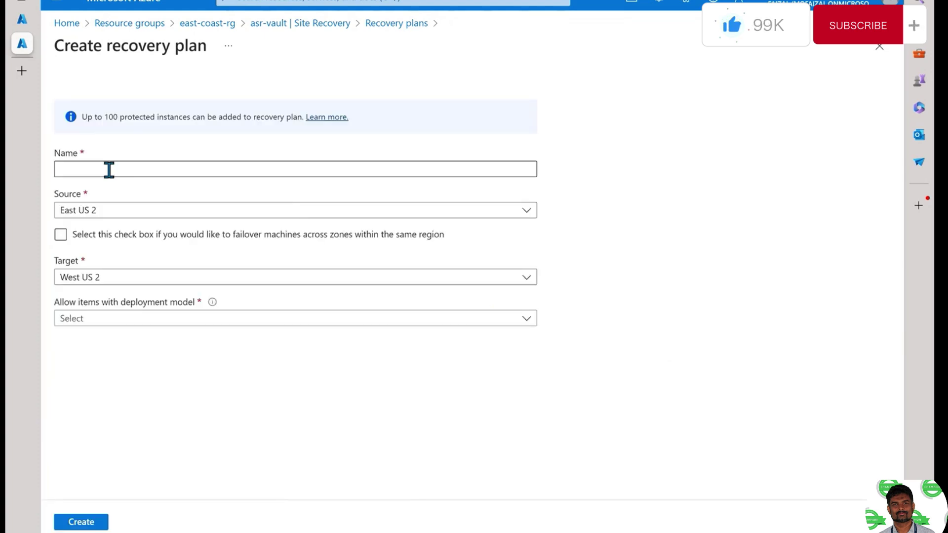
pyautogui.click(461, 188)
pyautogui.click(392, 166)
pyautogui.write('test')
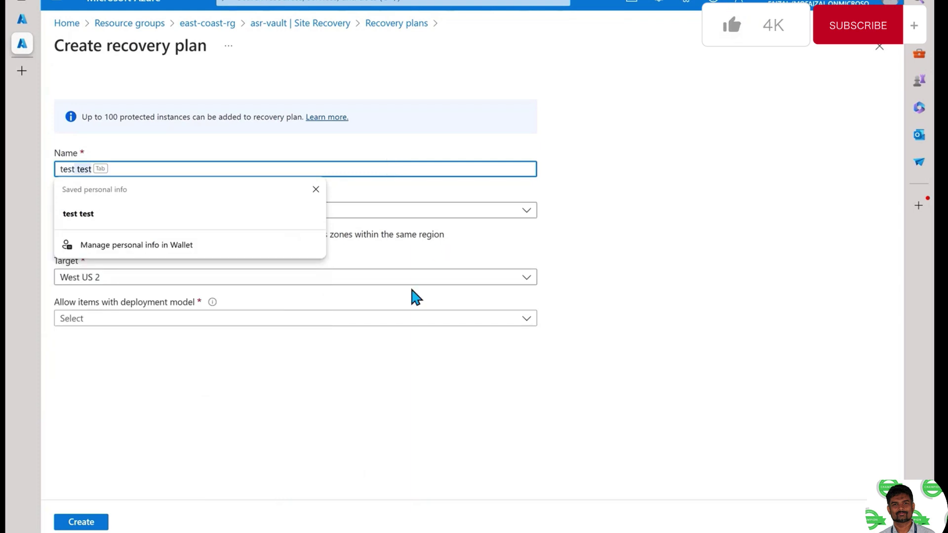
pyautogui.click(469, 217)
pyautogui.click(469, 214)
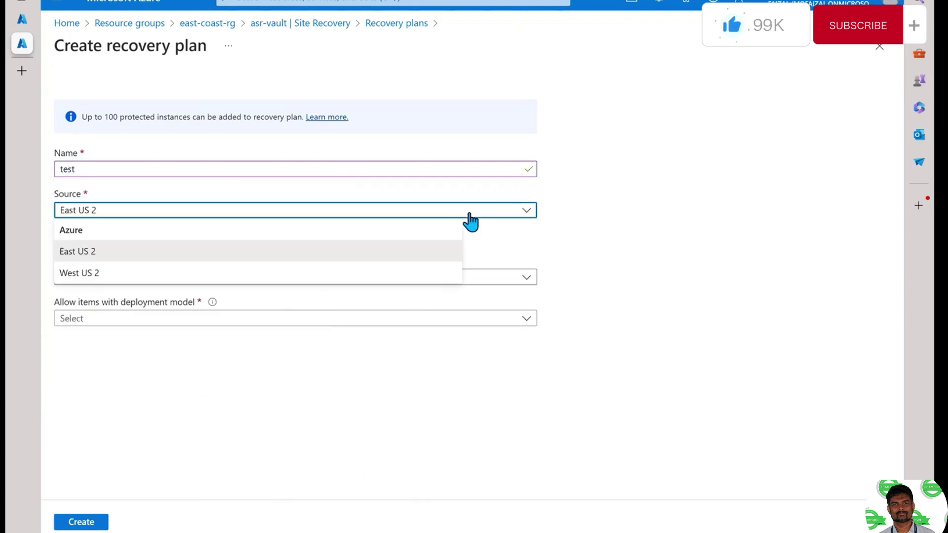
pyautogui.click(220, 276)
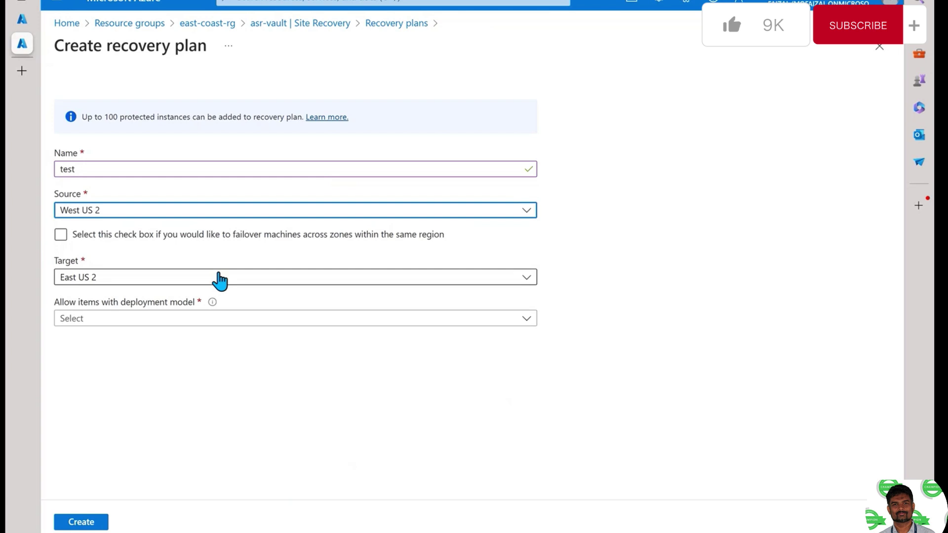
# - Allow failover across zones within the same region with the Resource Manager deployment model, and leave the plan form without creating it
pyautogui.click(92, 237)
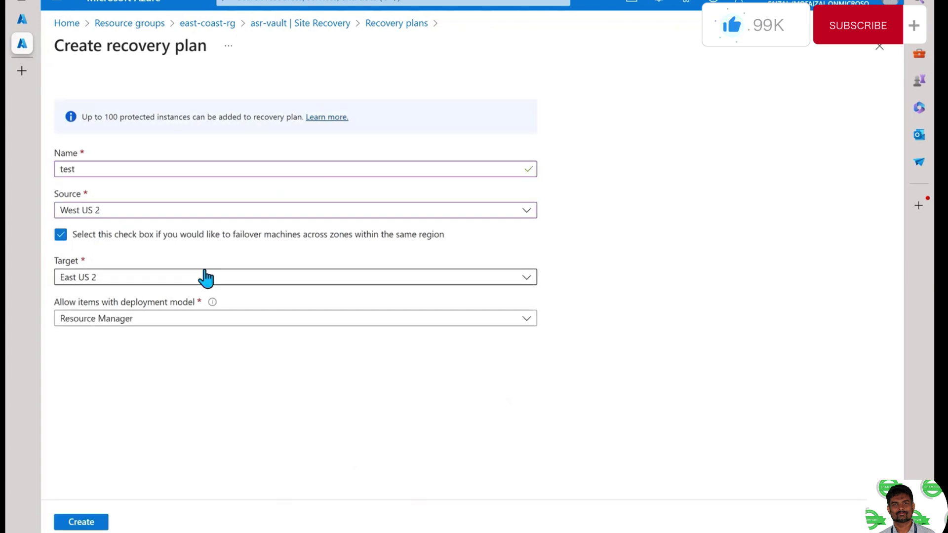
pyautogui.click(188, 279)
pyautogui.click(553, 373)
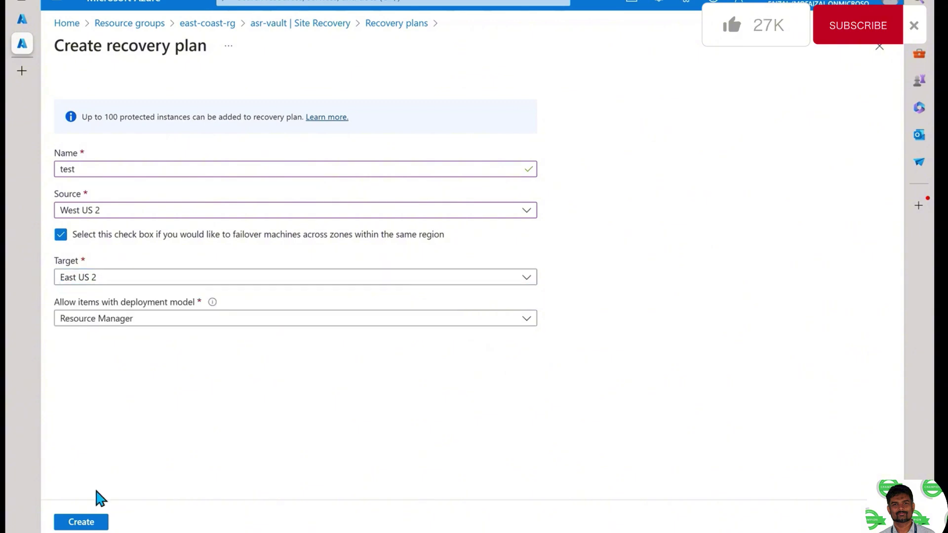
pyautogui.click(306, 29)
pyautogui.click(538, 43)
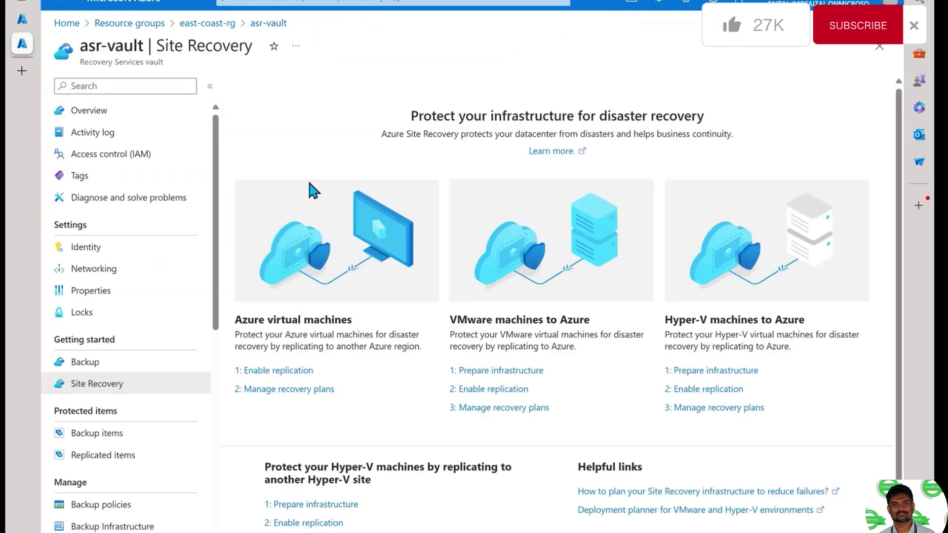
# - Reopen the vault's recovery plans and open the existing recoveryplan to view its overview
pyautogui.click(289, 390)
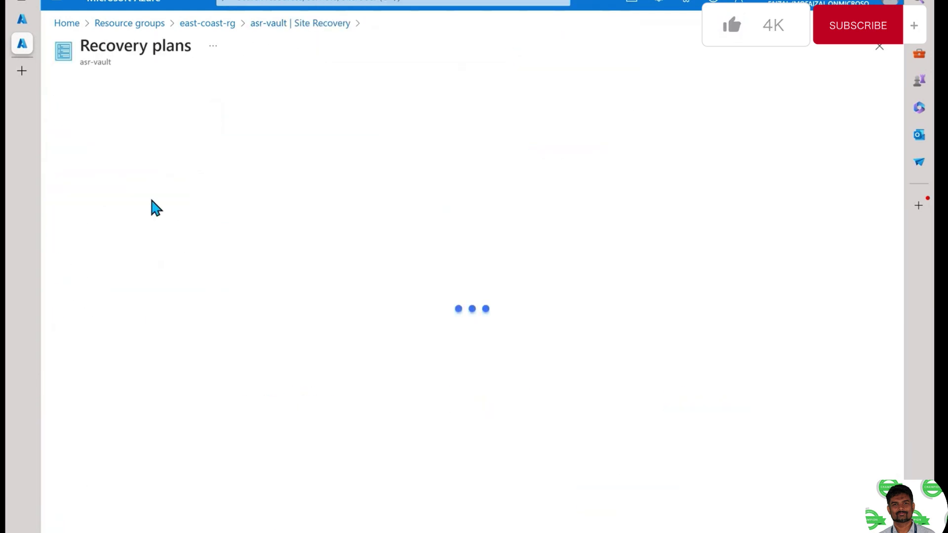
pyautogui.click(127, 157)
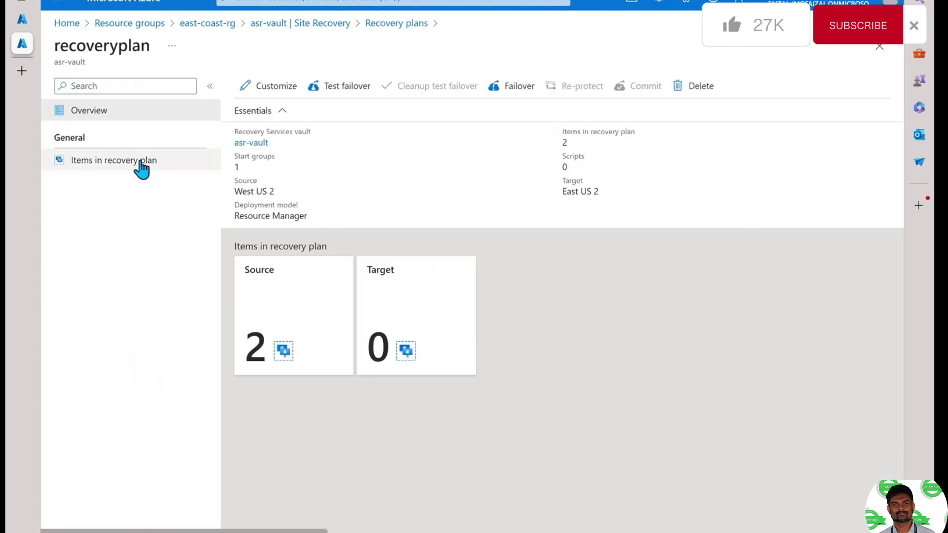
# - Review the recovery plan's items and the machines in its All groups failover stage, and return to the plan overview
pyautogui.click(139, 161)
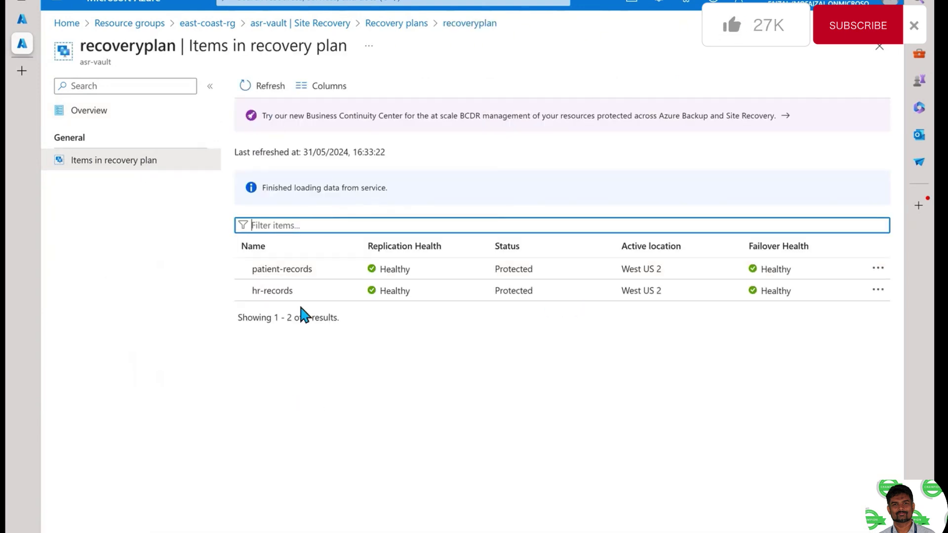
pyautogui.click(120, 116)
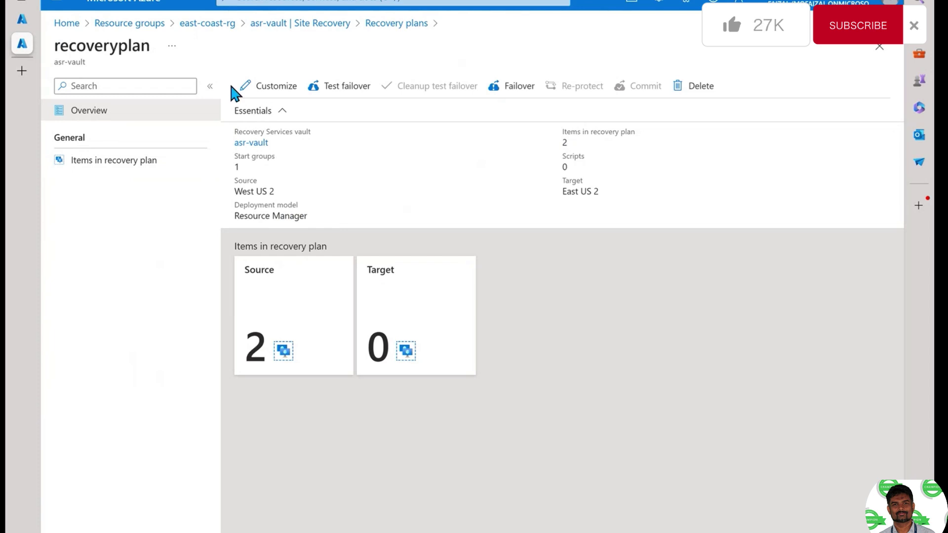
pyautogui.click(265, 91)
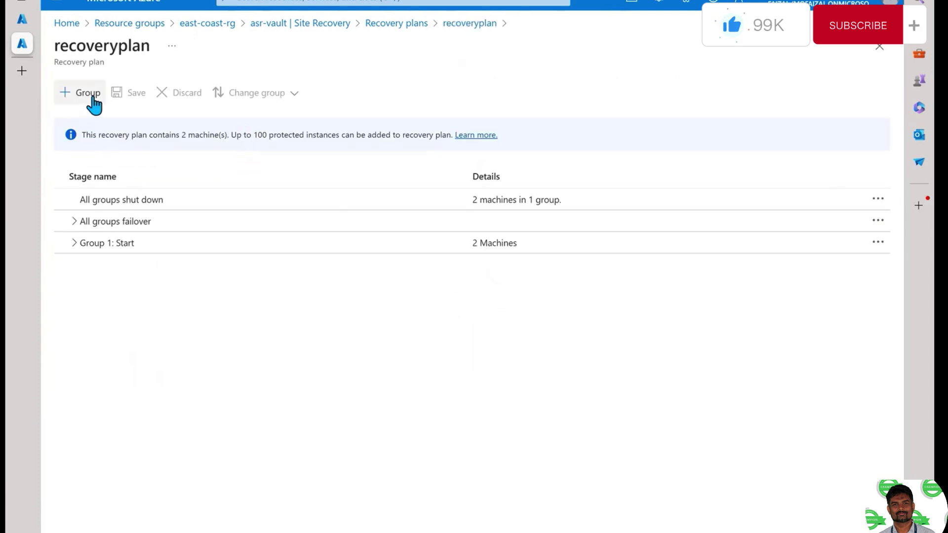
pyautogui.click(74, 221)
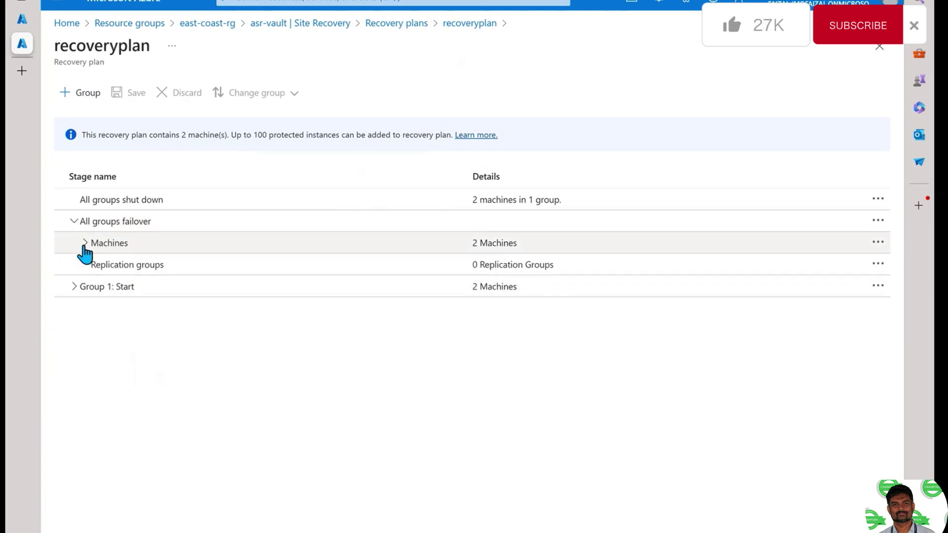
pyautogui.click(85, 244)
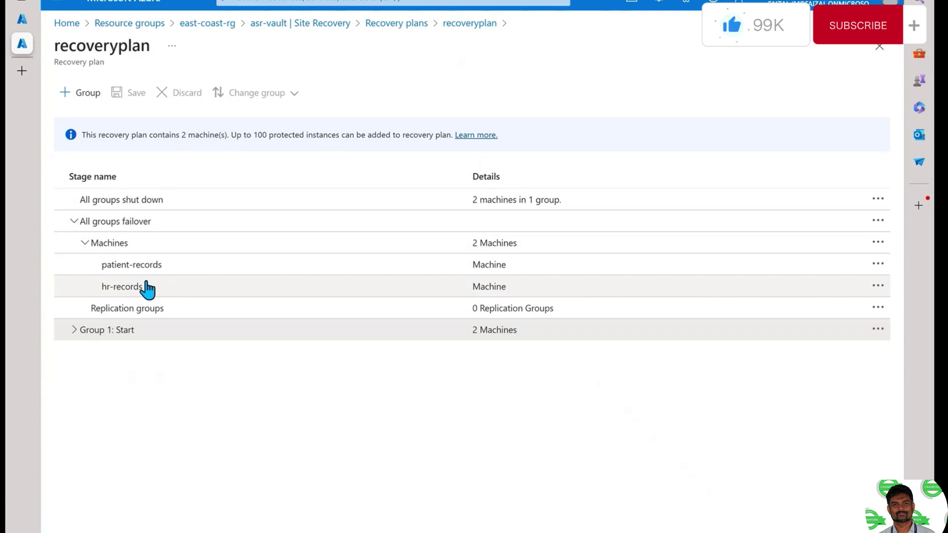
pyautogui.click(466, 25)
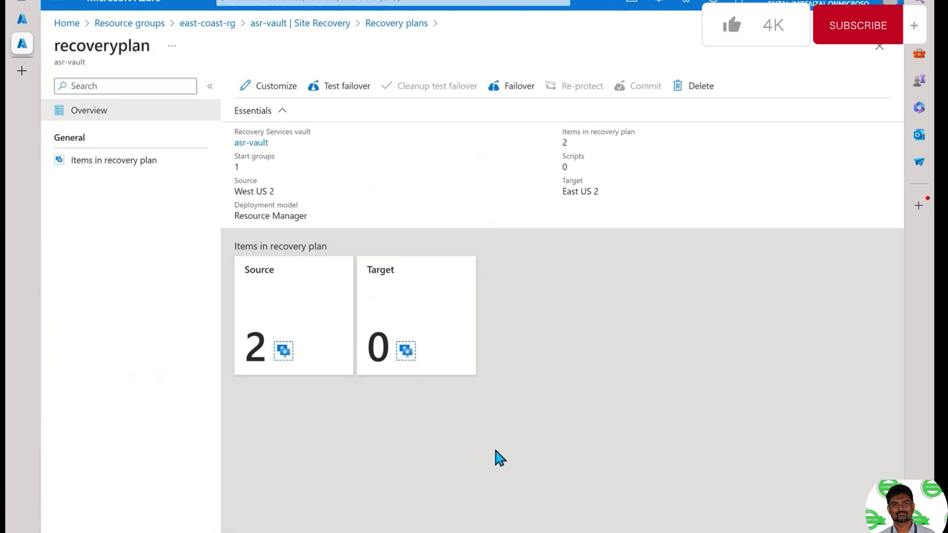
# - Start a test failover of recoveryplan from West US 2 to East US 2 using the asr-vnet-asr virtual network
pyautogui.click(348, 87)
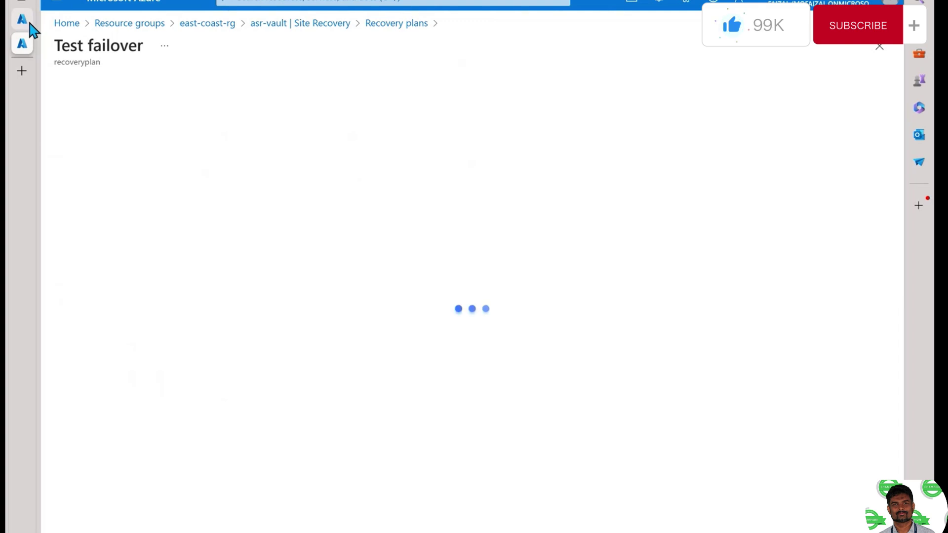
pyautogui.moveTo(31, 25)
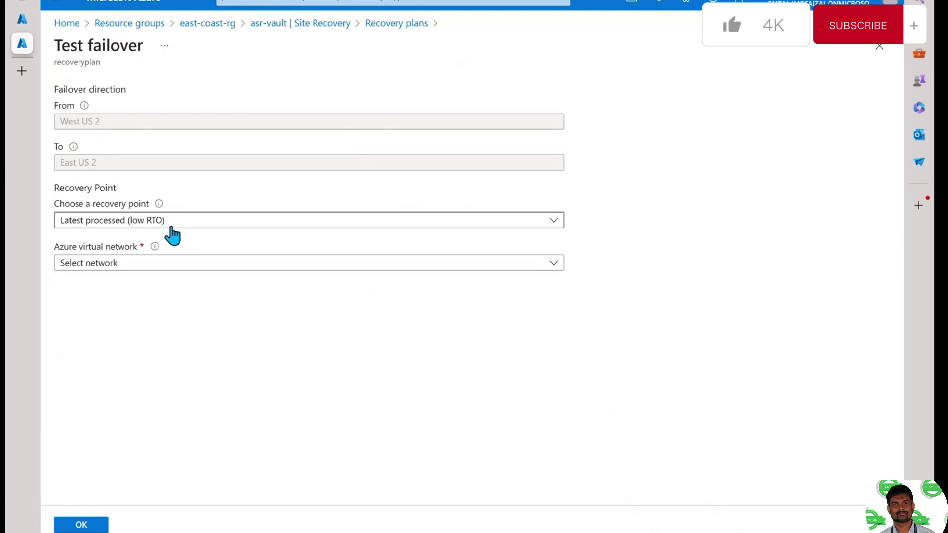
pyautogui.click(171, 264)
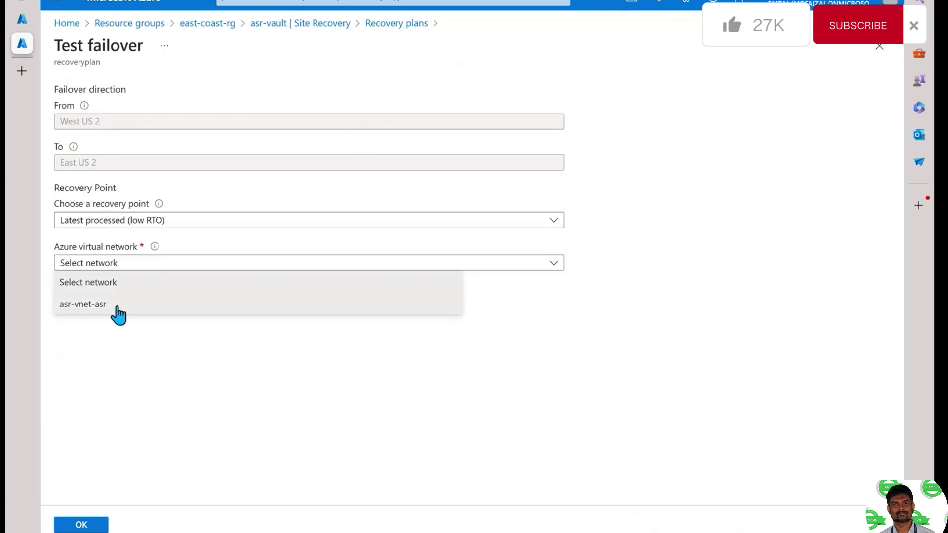
pyautogui.click(117, 311)
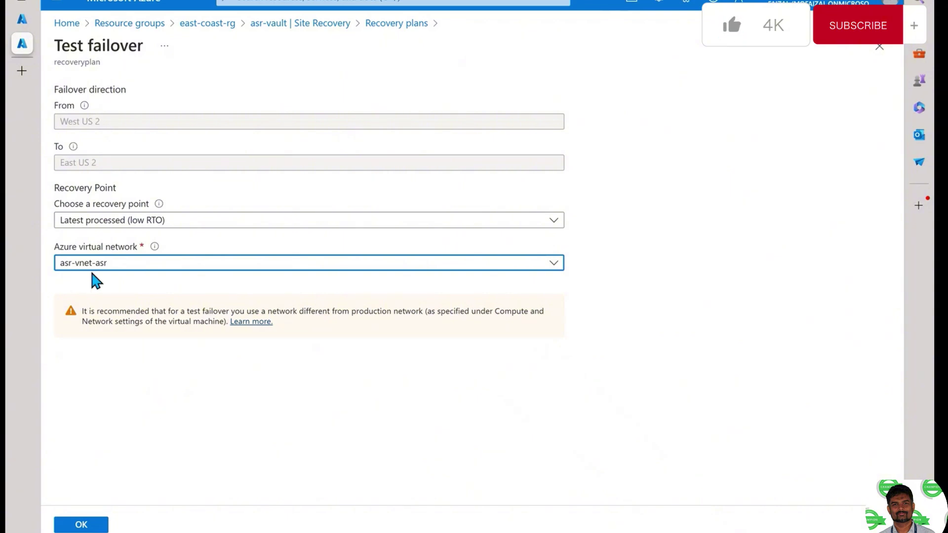
pyautogui.click(81, 524)
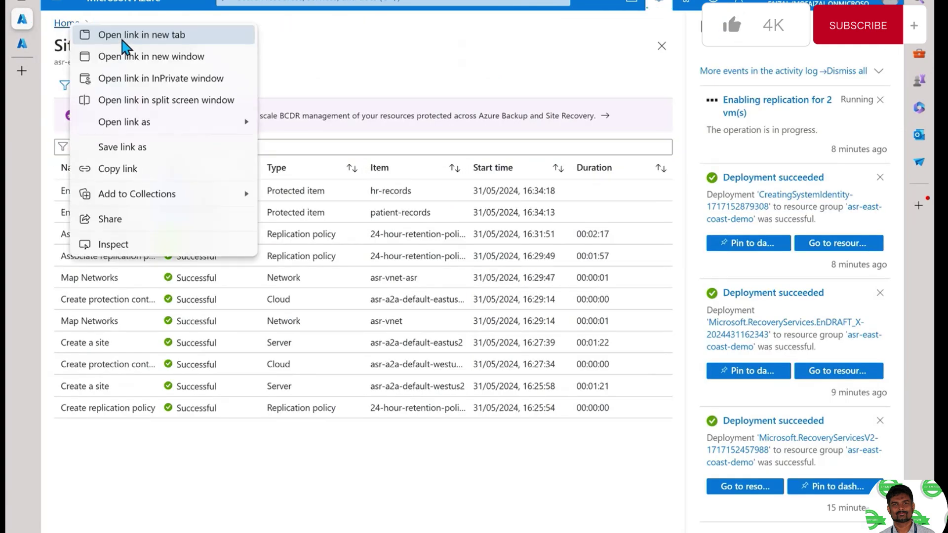
# - Open the Azure home page in a new browser tab and examine the resources in the east-coast-rg resource group
pyautogui.click(123, 34)
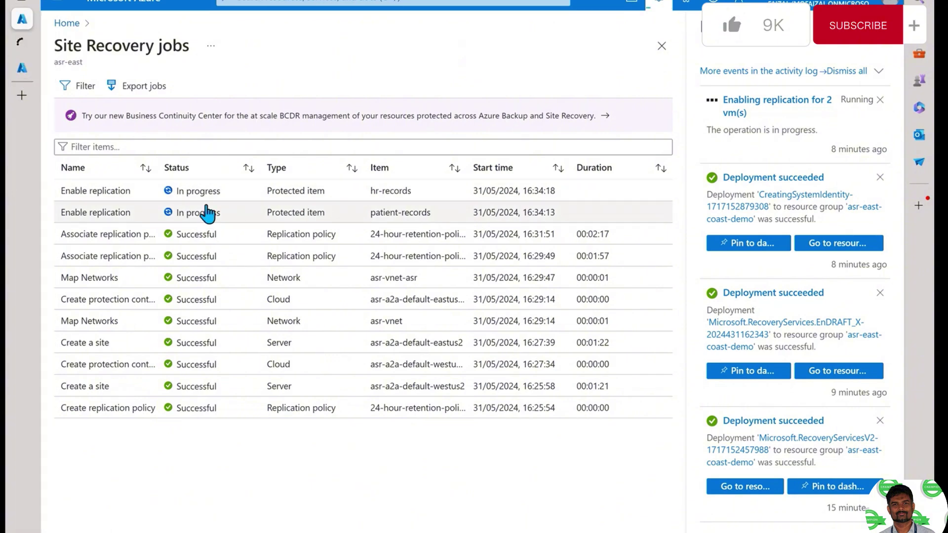
pyautogui.click(22, 43)
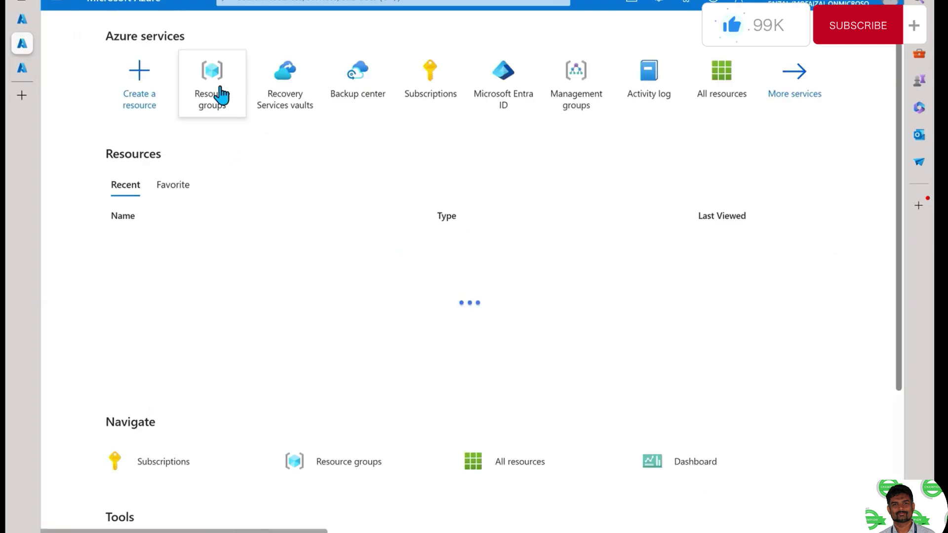
pyautogui.click(221, 91)
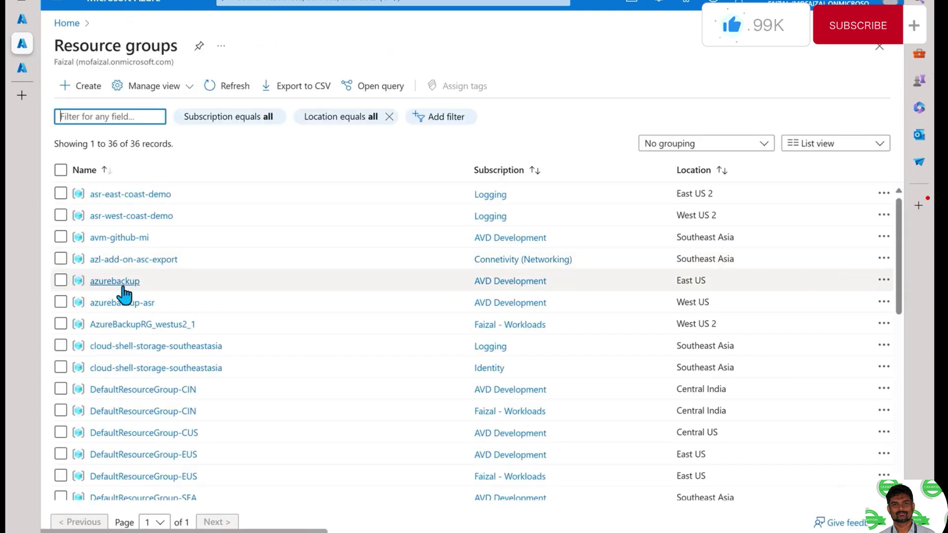
pyautogui.scroll(-10, 131, 375)
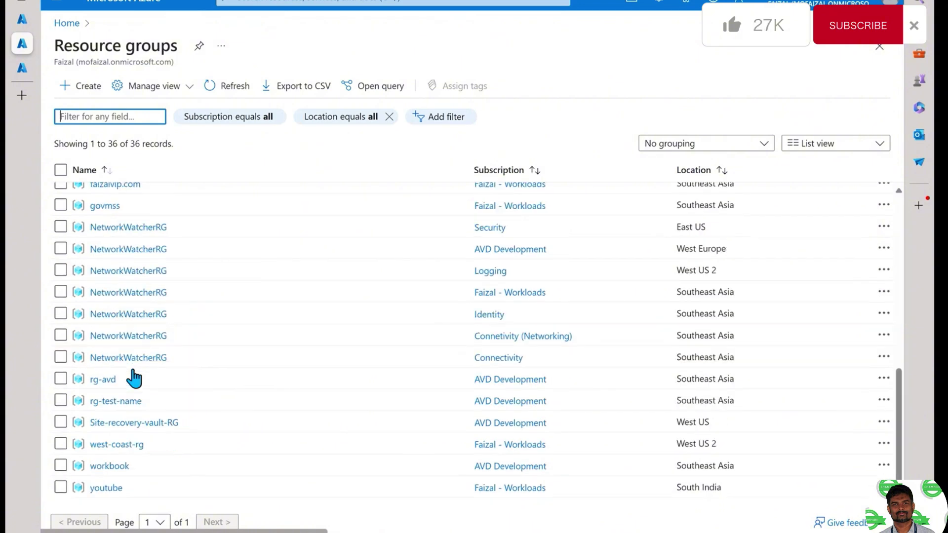
pyautogui.scroll(4, 131, 296)
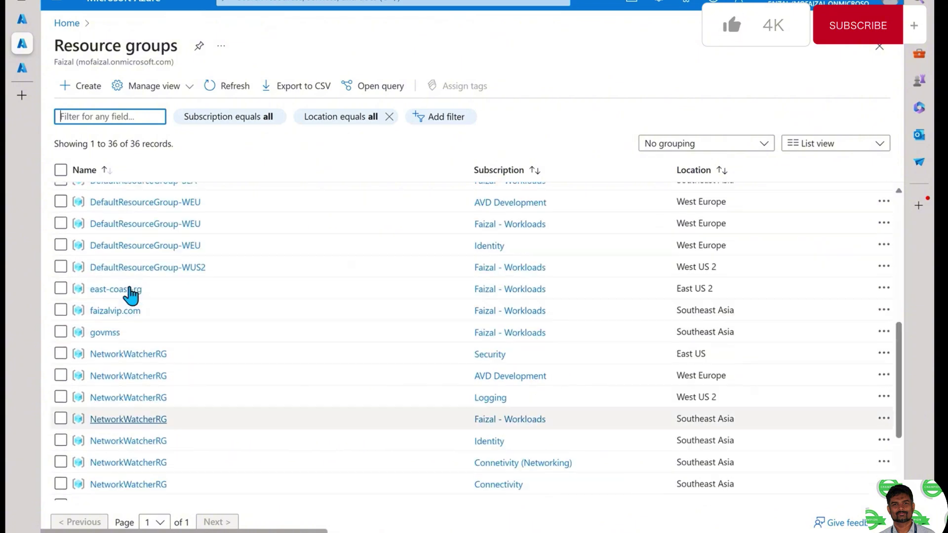
pyautogui.click(120, 324)
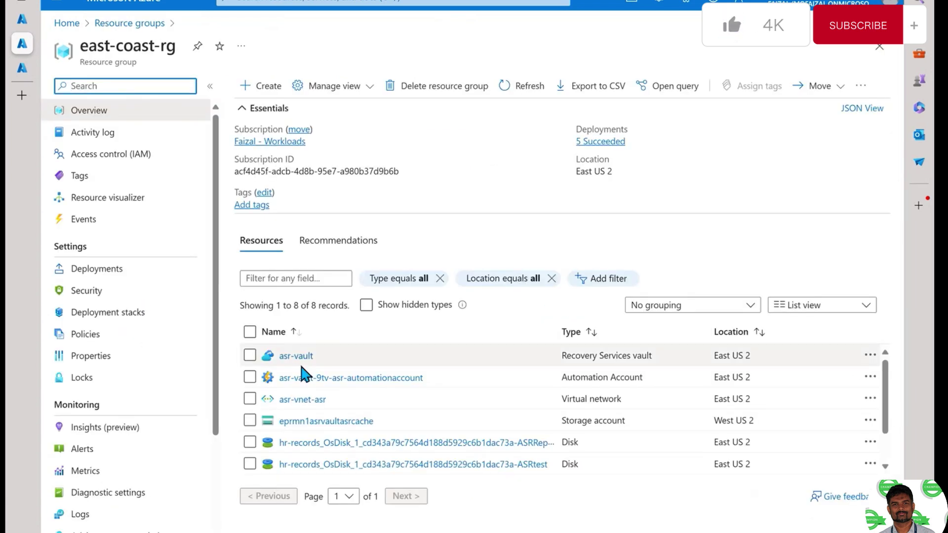
pyautogui.scroll(-1, 320, 416)
pyautogui.scroll(-1, 324, 420)
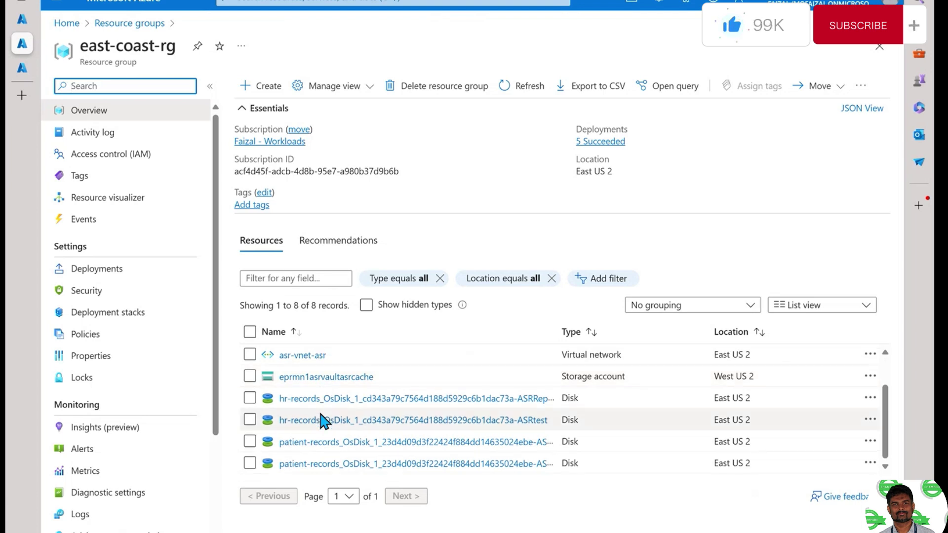
pyautogui.scroll(2, 357, 450)
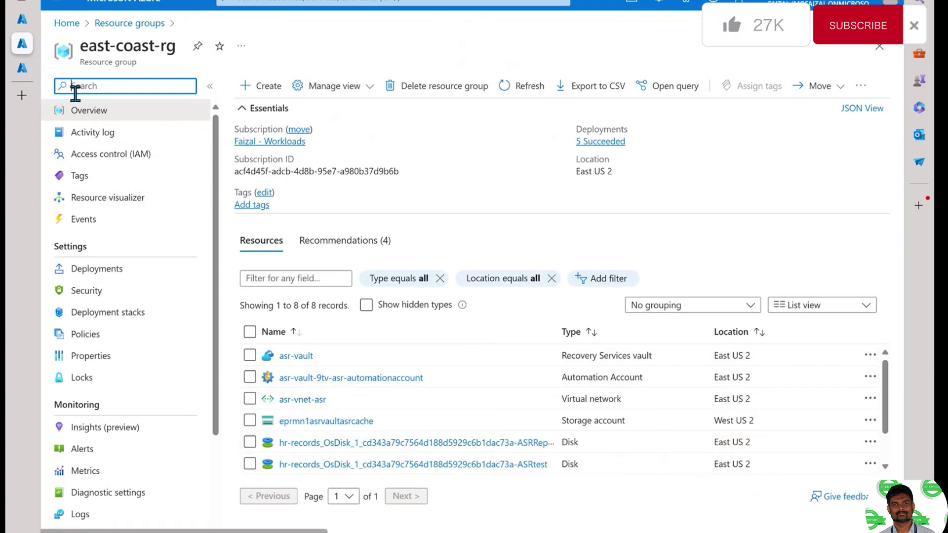
# - Open the recovery plan's test failover job and expand its Recovery plan failover and Group 1: Start stages to check progress
pyautogui.click(22, 67)
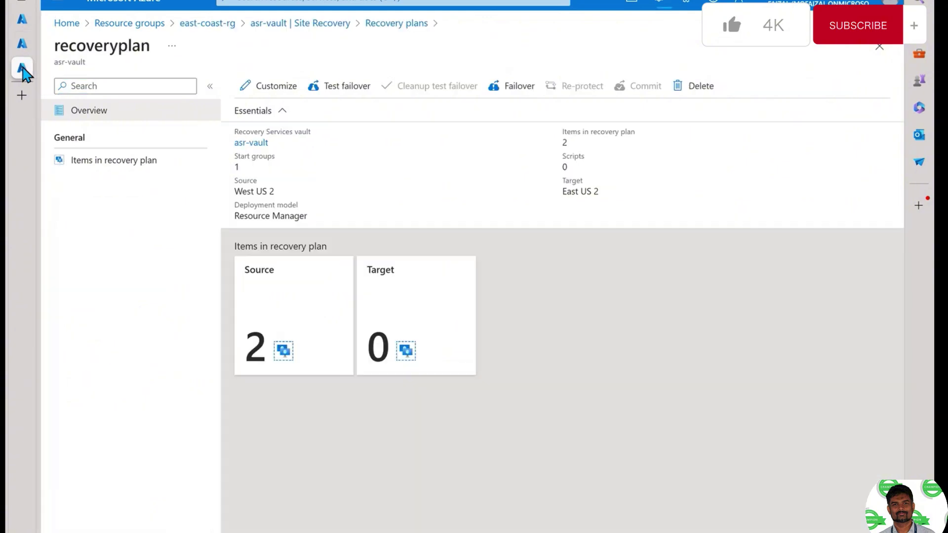
pyautogui.click(657, 4)
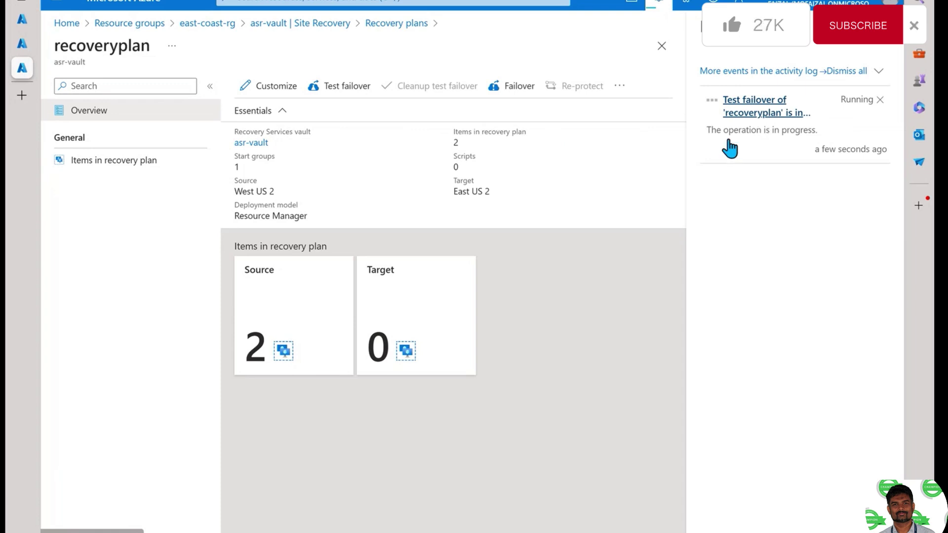
pyautogui.click(727, 144)
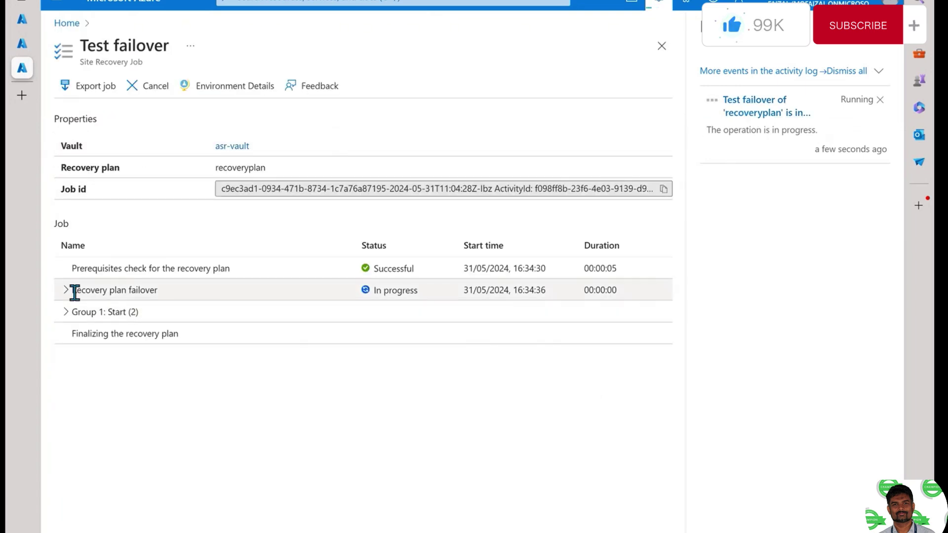
pyautogui.click(66, 293)
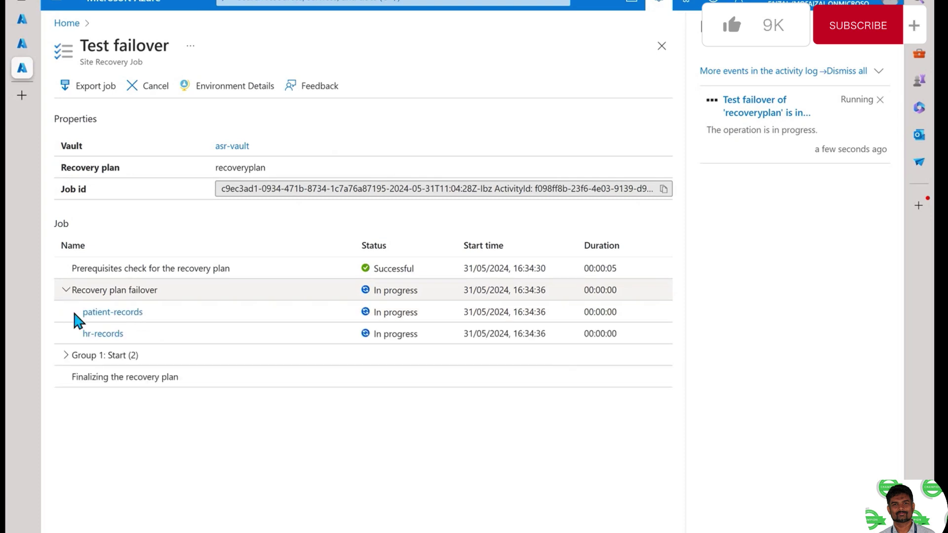
pyautogui.click(66, 357)
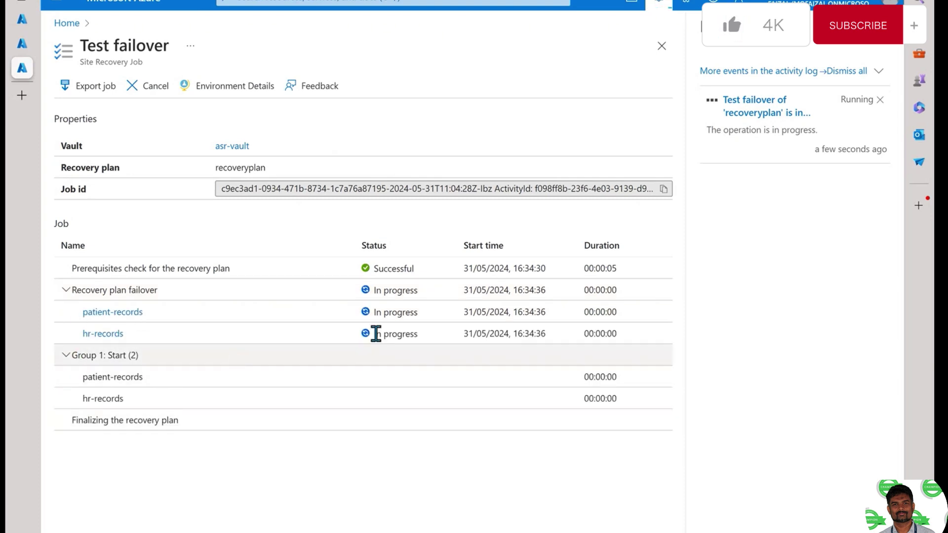
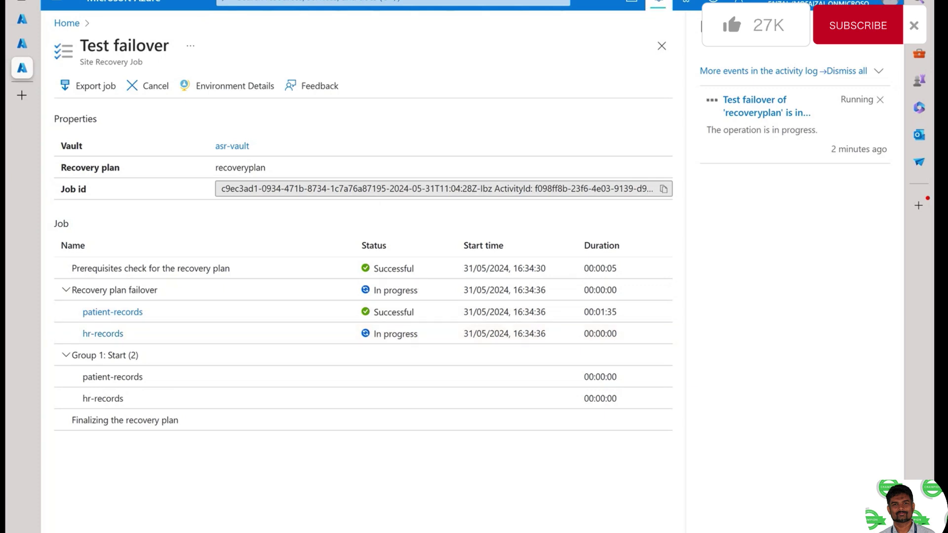
# - Switch to the PowerPoint presentation, review the Setup a demo site slide, and return to the test failover job in the browser
pyautogui.moveTo(604, 532)
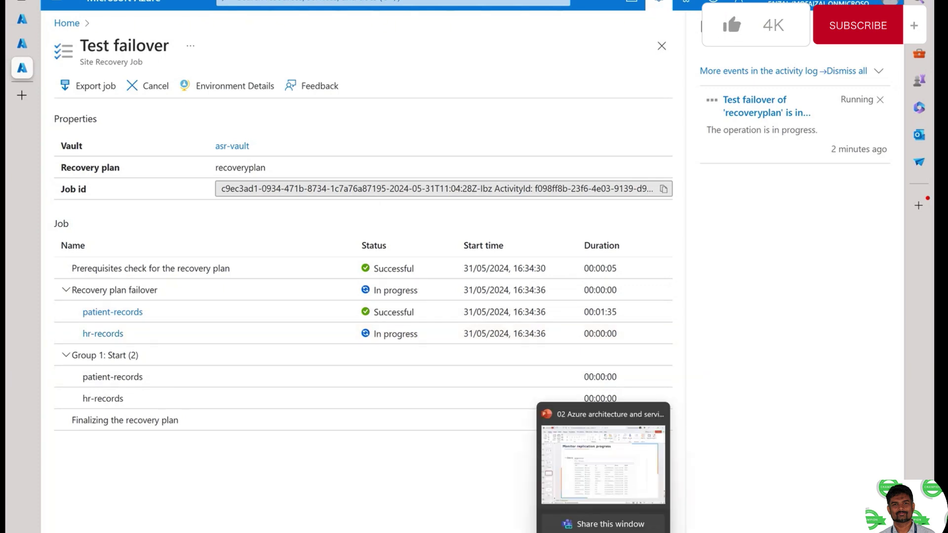
pyautogui.click(603, 464)
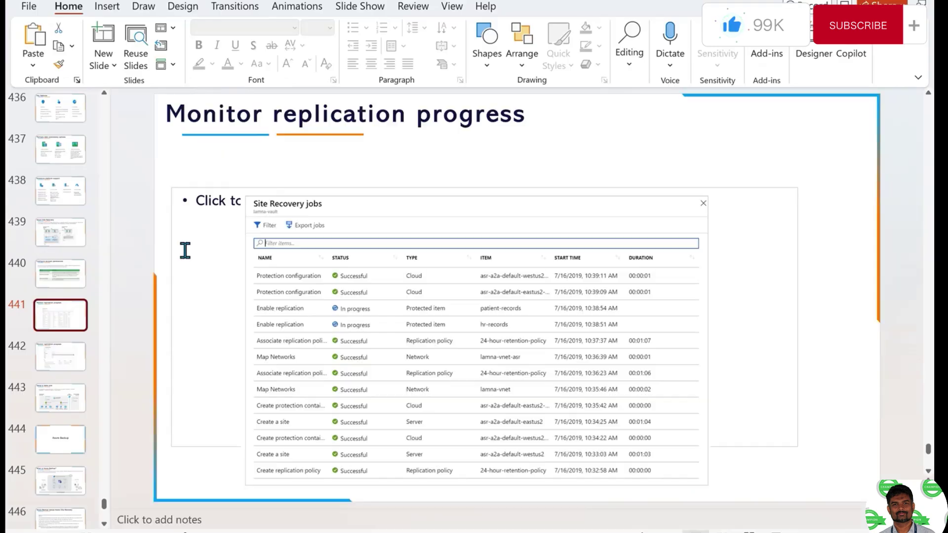
pyautogui.click(61, 395)
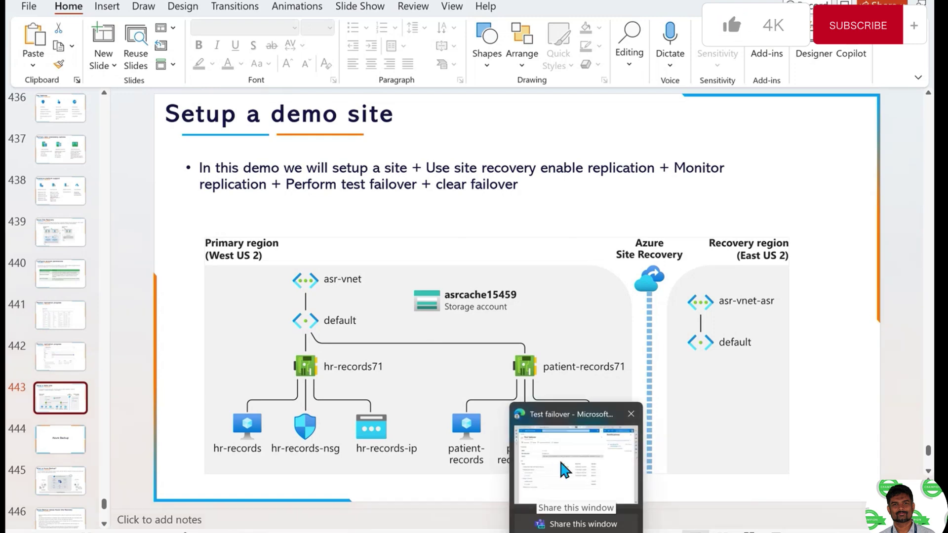
pyautogui.click(560, 460)
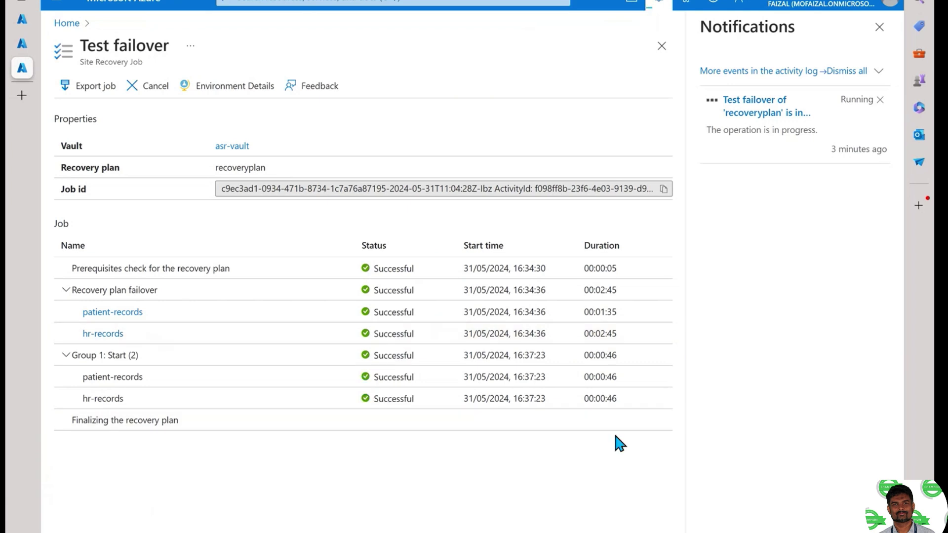
# - Open recoveryplan from asr-vault's Site Recovery page to check its available failover actions, and return to the test failover job's status
pyautogui.click(22, 48)
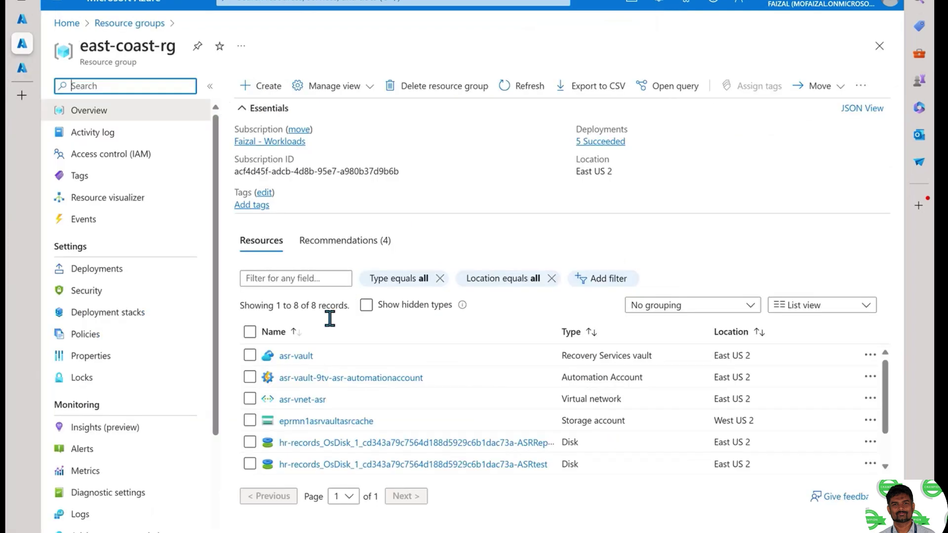
pyautogui.click(279, 356)
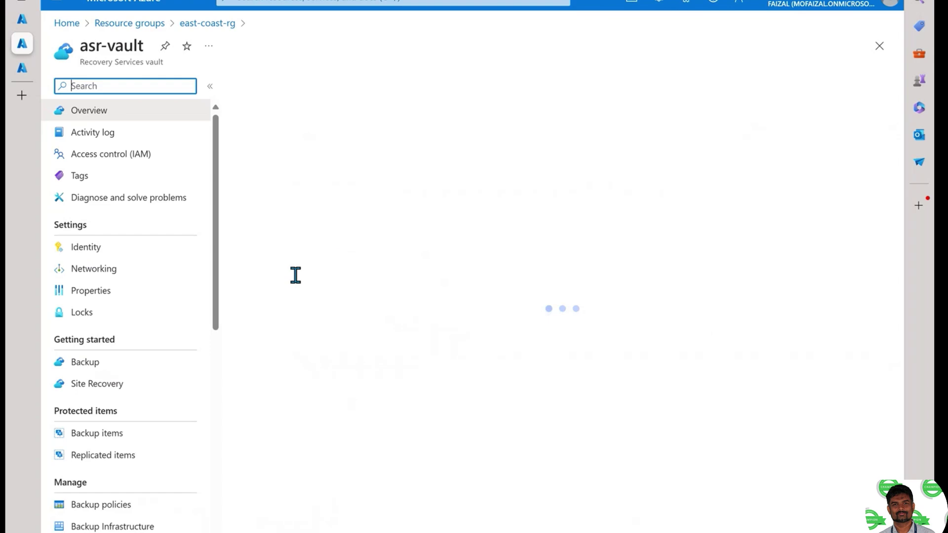
pyautogui.click(113, 388)
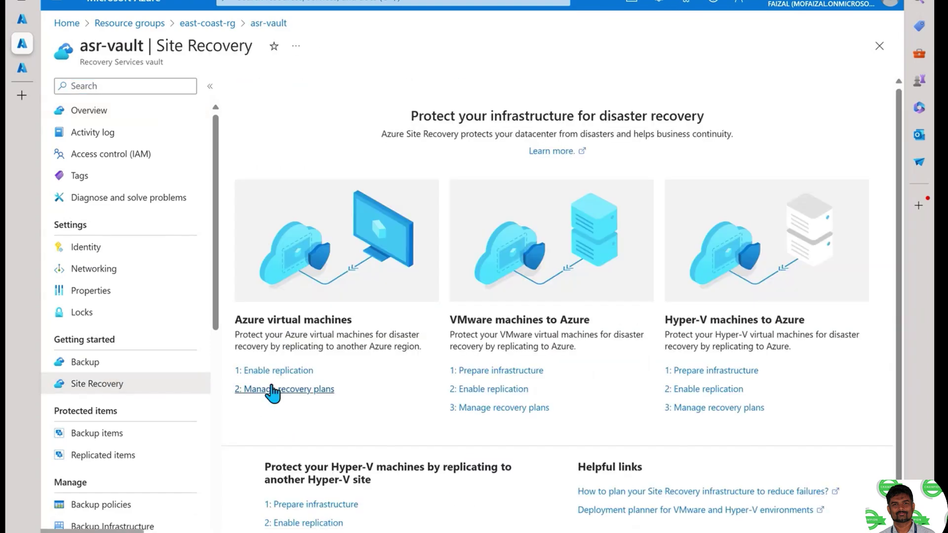
pyautogui.click(273, 390)
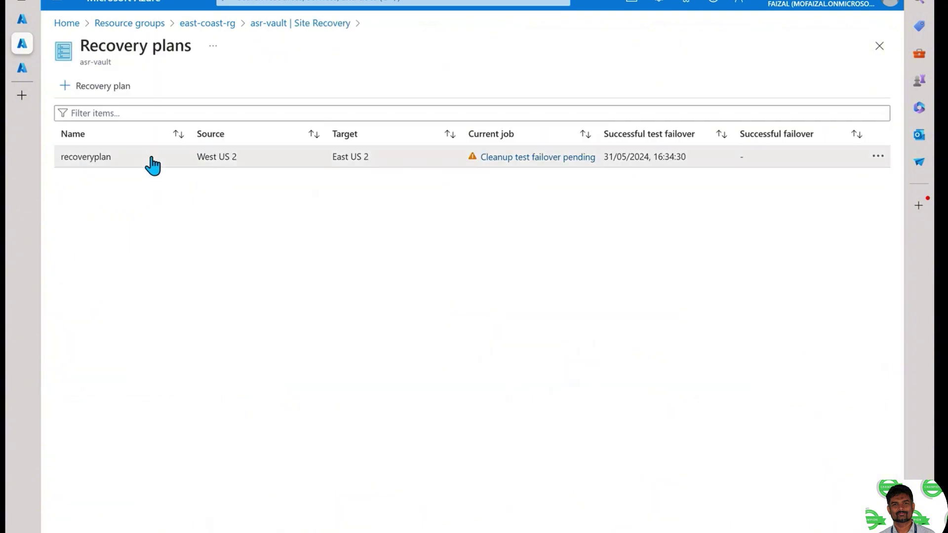
pyautogui.click(151, 157)
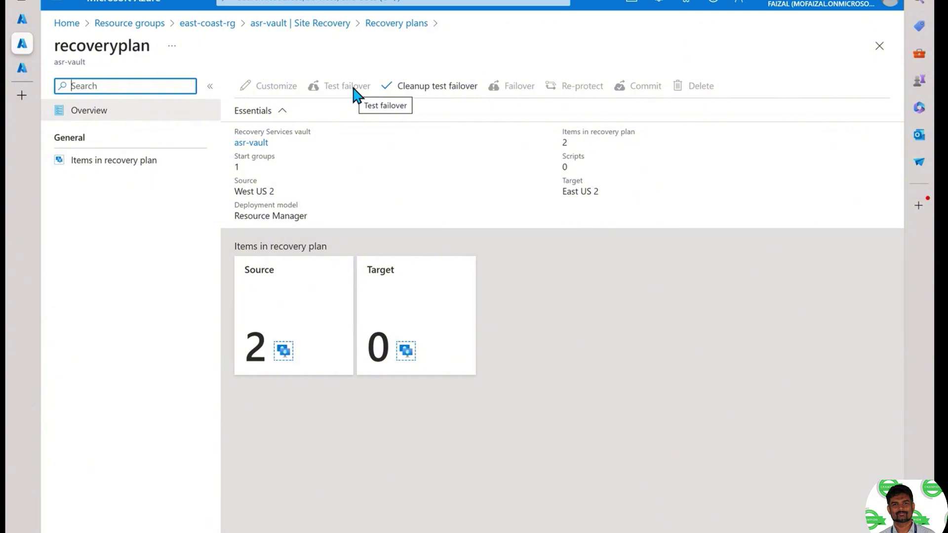
pyautogui.click(25, 66)
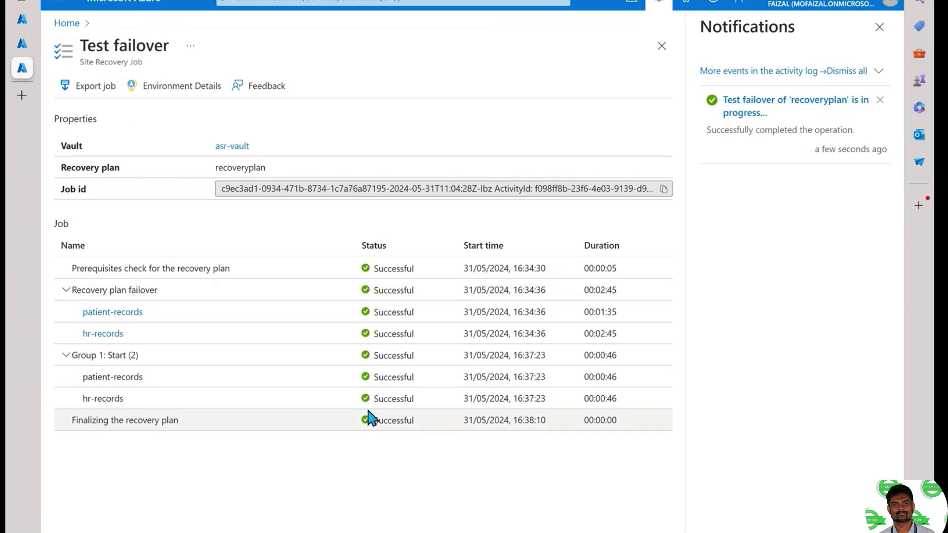
# - Return to the east-coast-rg resource group, refresh its resource list and examine the test failover resources
pyautogui.click(22, 44)
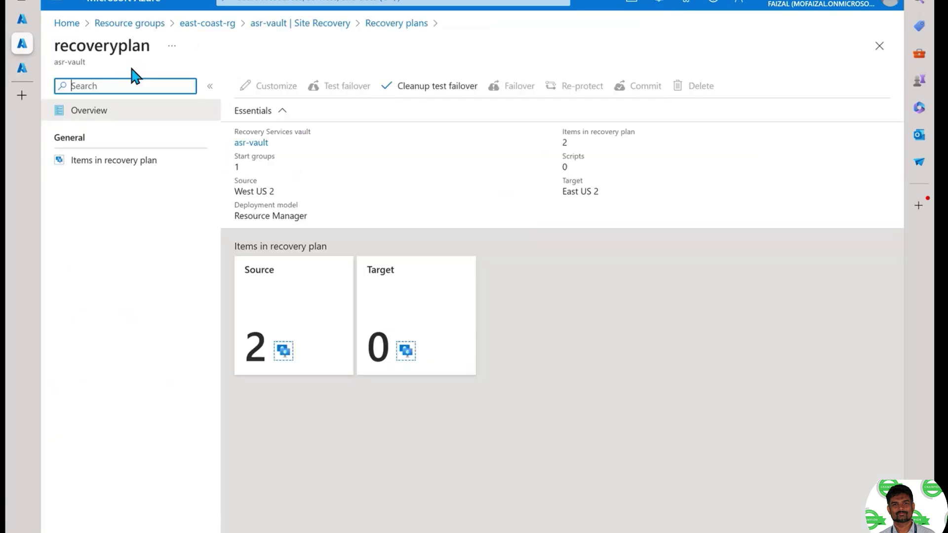
pyautogui.click(209, 24)
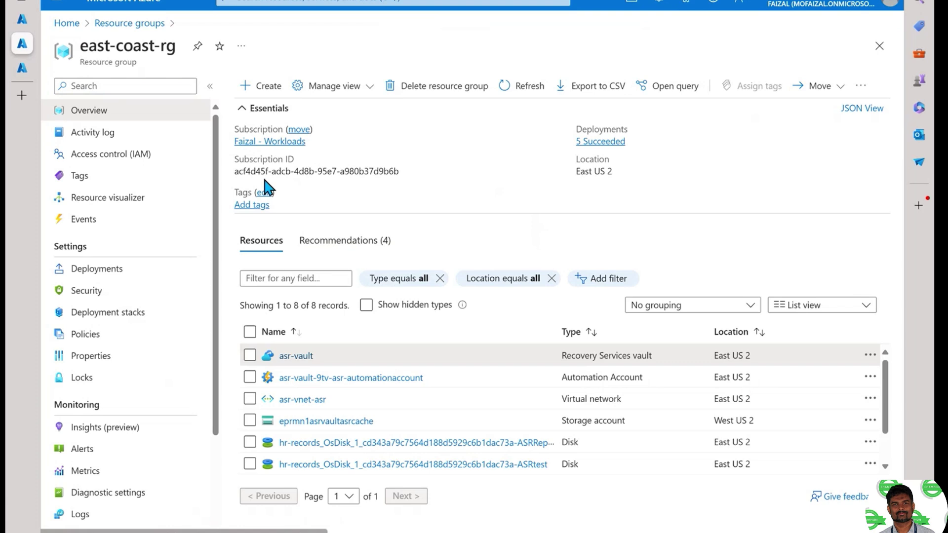
pyautogui.click(532, 88)
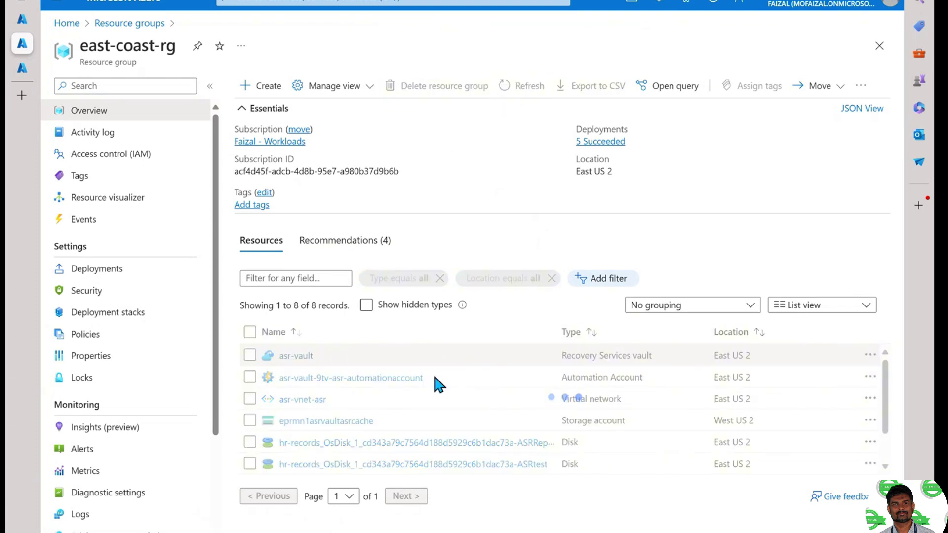
pyautogui.scroll(-4, 433, 409)
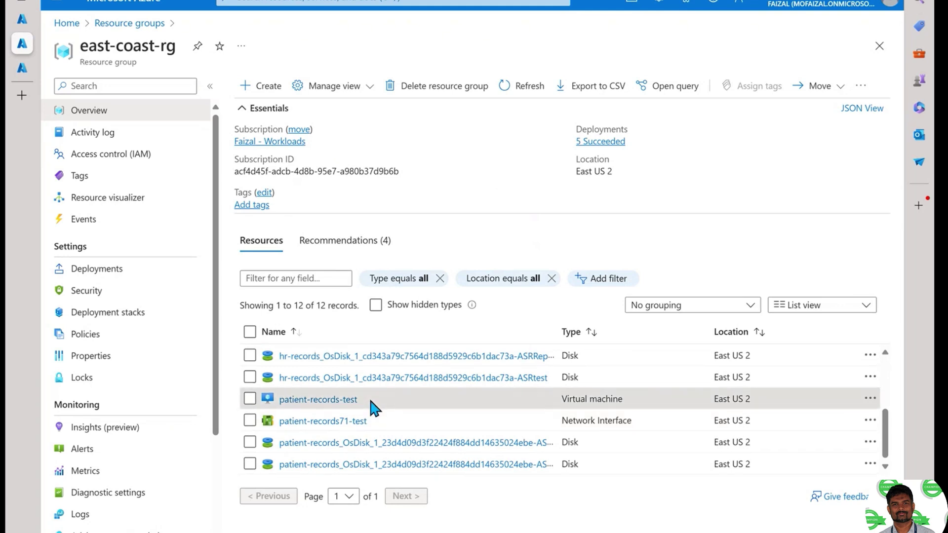
pyautogui.scroll(4, 369, 396)
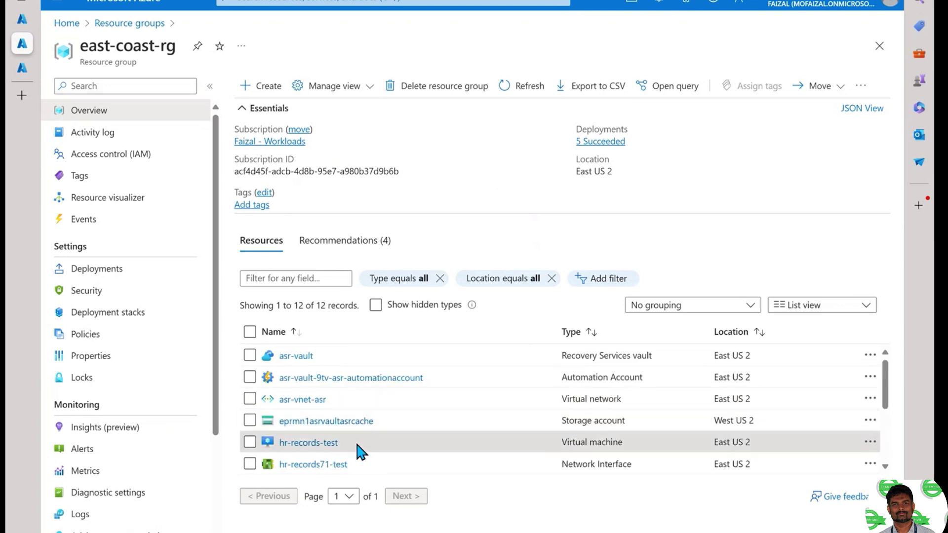
# - Open the hr-records-test virtual machine, review its overview details, and return to east-coast-rg
pyautogui.click(321, 443)
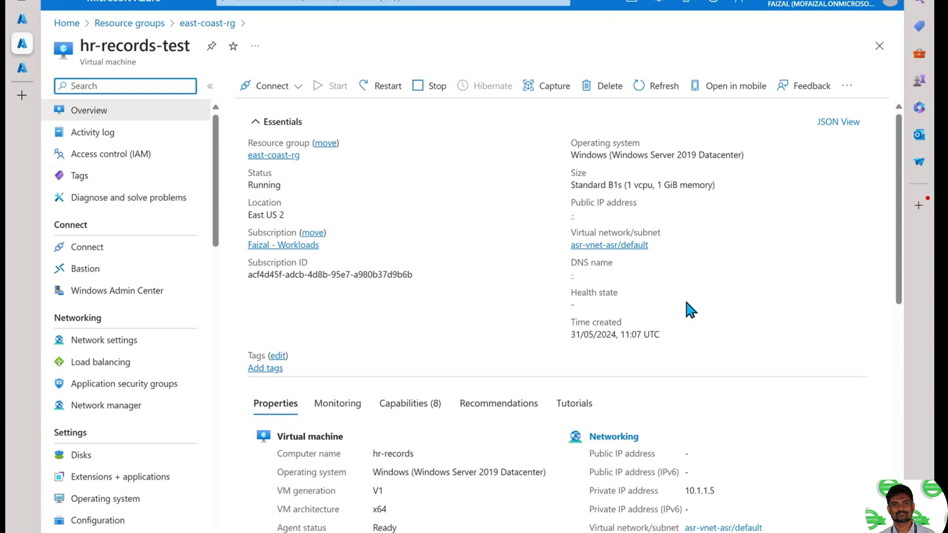
pyautogui.scroll(-10, 686, 323)
pyautogui.scroll(10, 691, 319)
pyautogui.click(205, 23)
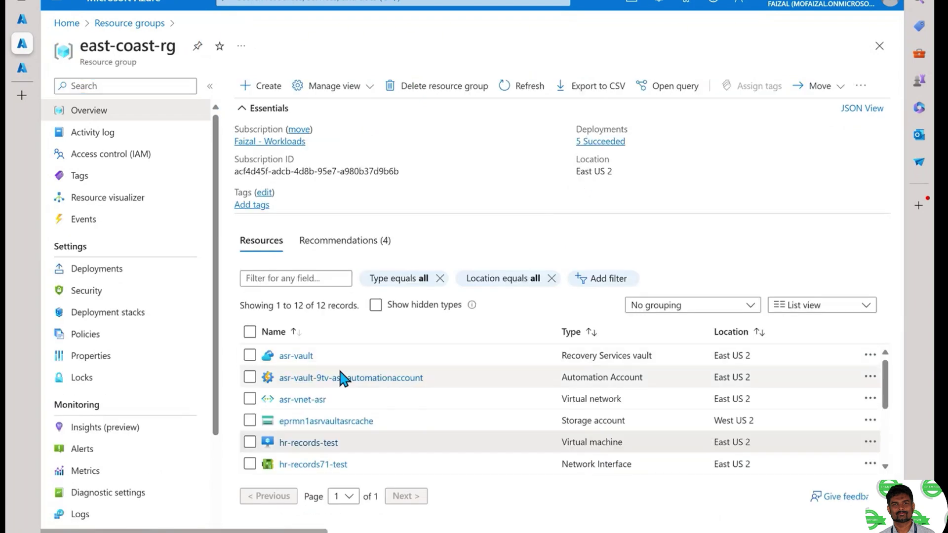
# - Examine the patient-records-test resources in east-coast-rg and refresh the resource list to check for changes
pyautogui.scroll(-3, 331, 441)
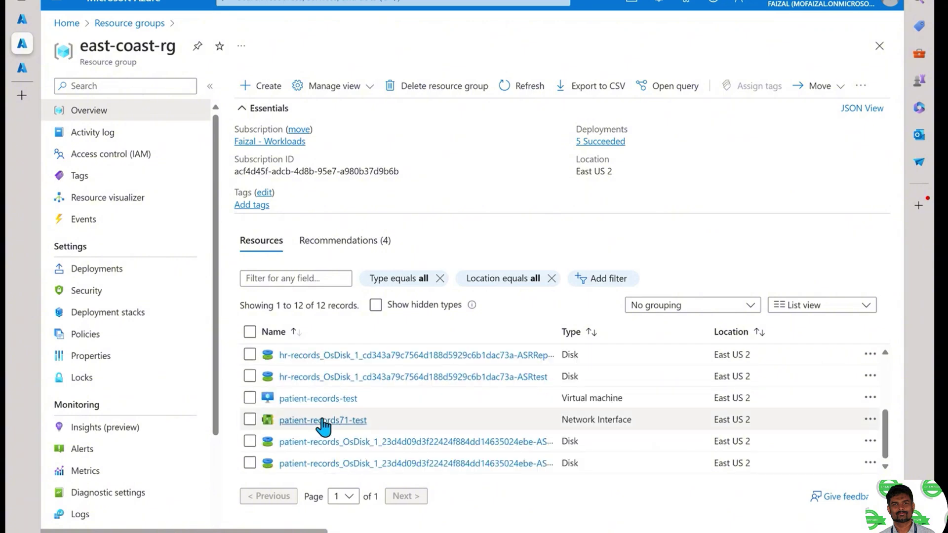
pyautogui.scroll(3, 322, 413)
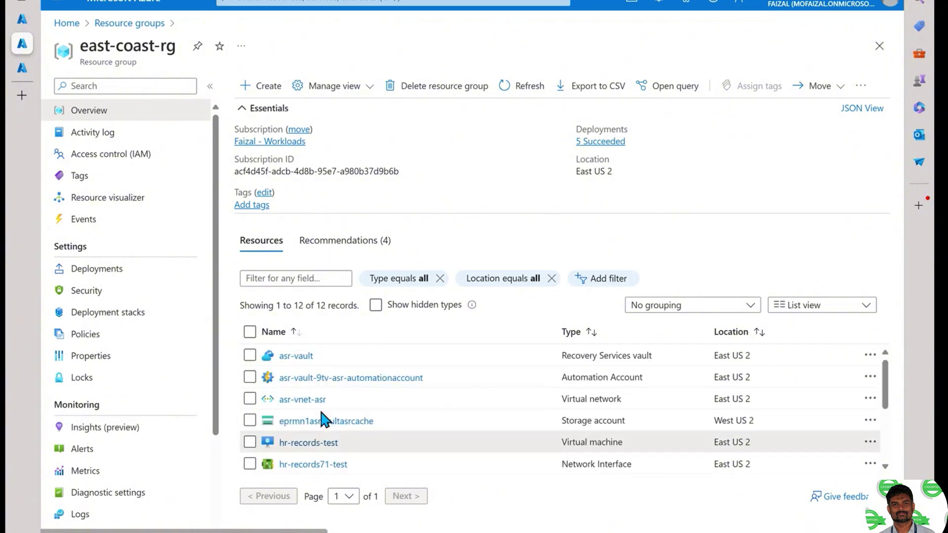
pyautogui.click(516, 89)
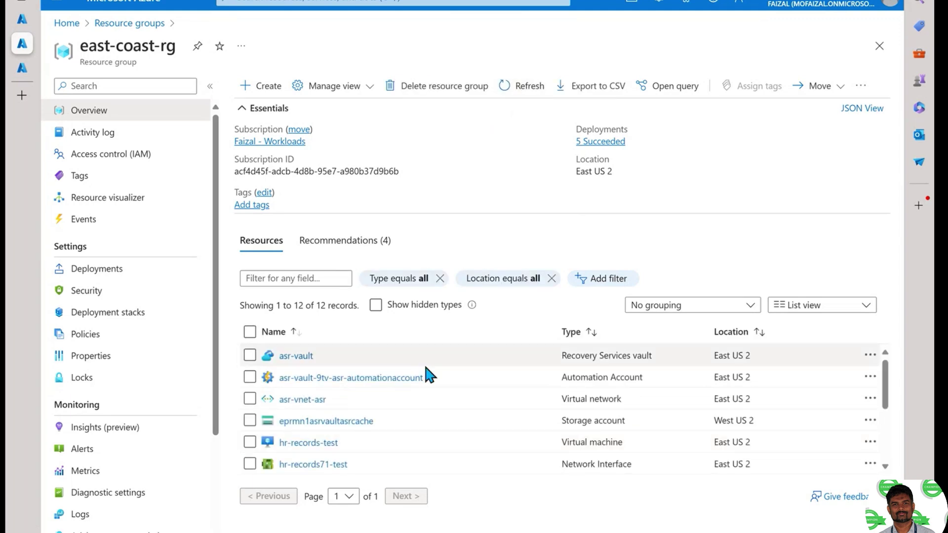
pyautogui.scroll(-3, 426, 368)
pyautogui.scroll(3, 426, 368)
pyautogui.click(525, 83)
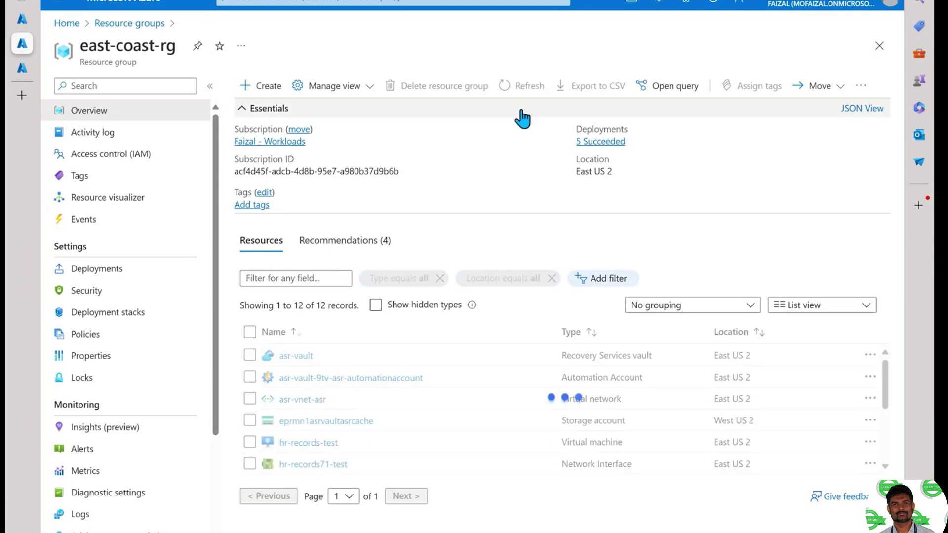
pyautogui.click(516, 85)
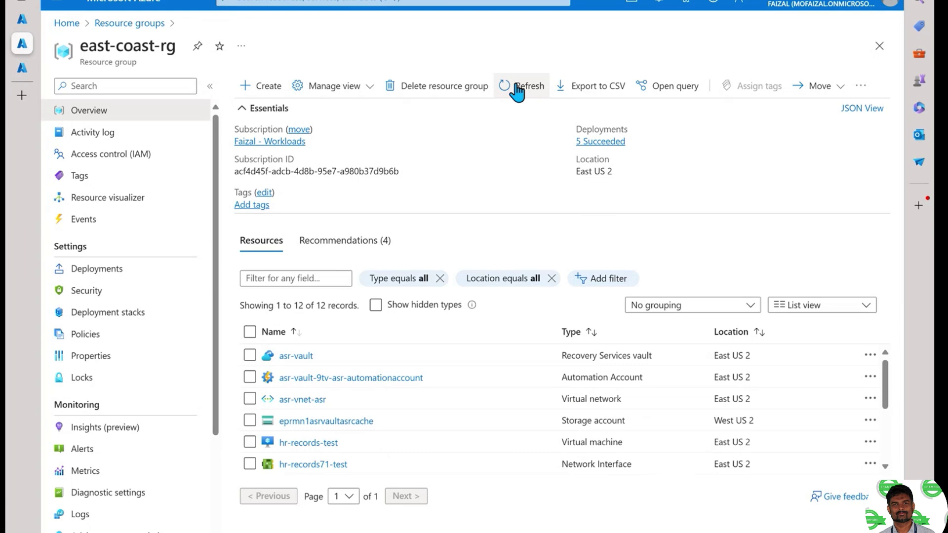
pyautogui.click(516, 85)
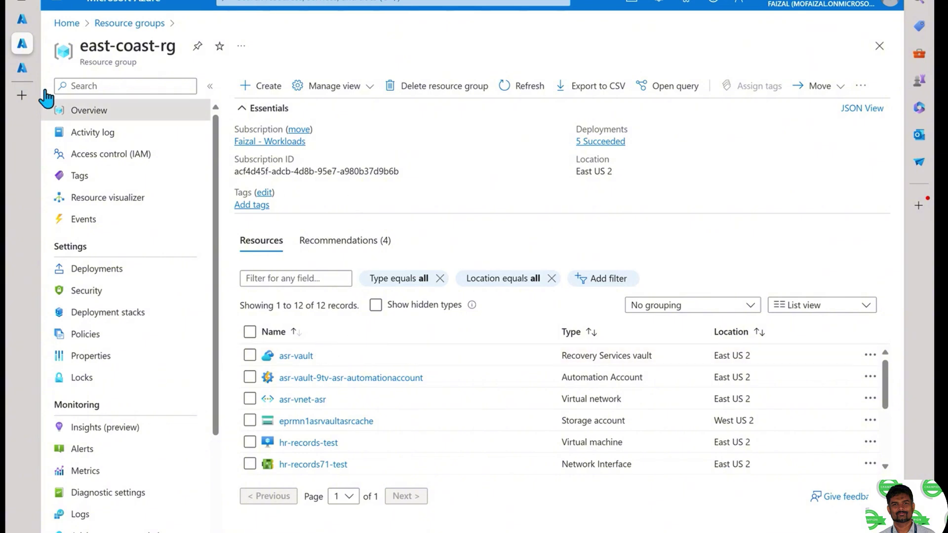
# - Review the test failover job's environment details, expanding the asr-vnet-asr network to check its test virtual machines, and return to the Azure home page
pyautogui.moveTo(9, 75)
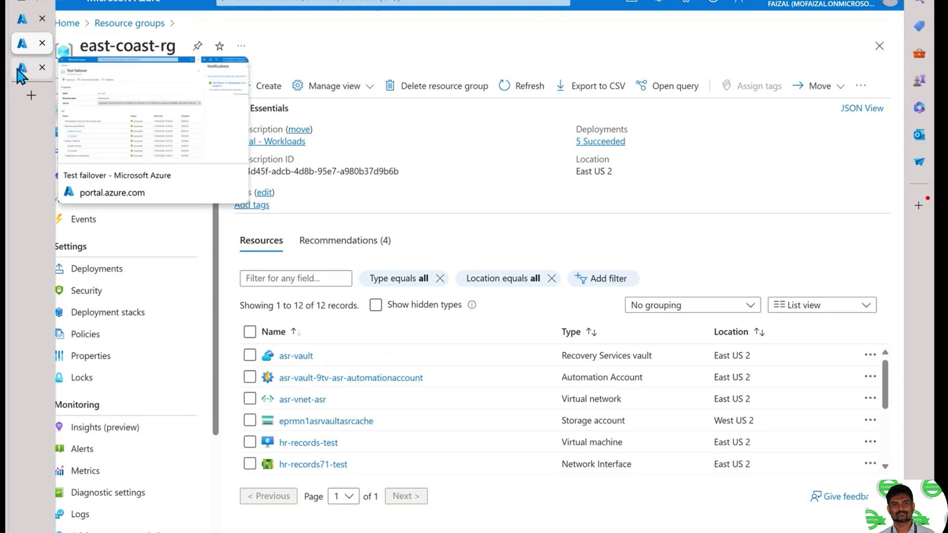
pyautogui.click(20, 72)
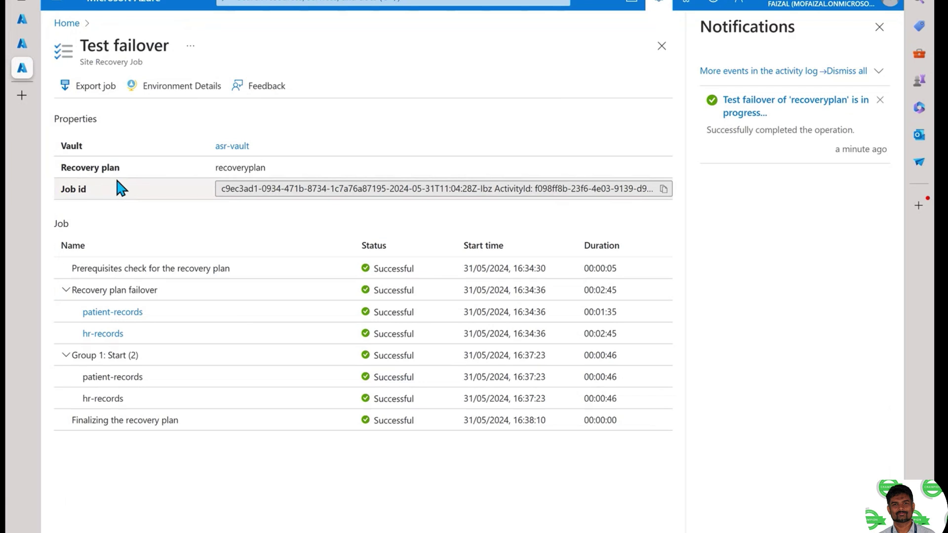
pyautogui.click(181, 89)
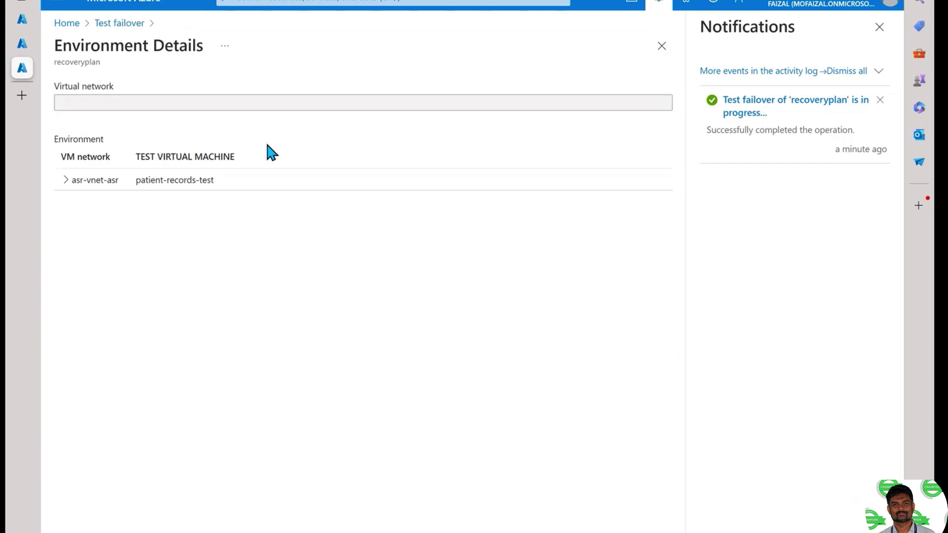
pyautogui.click(66, 180)
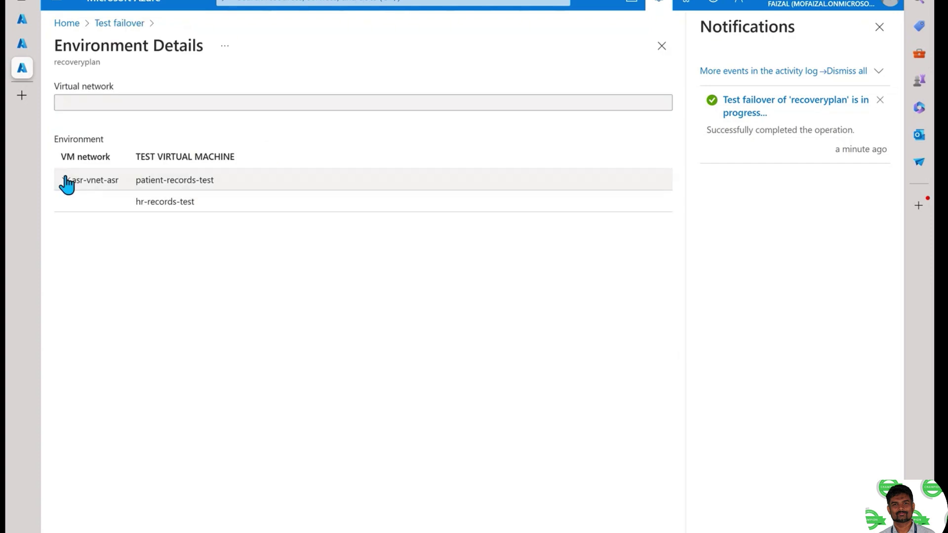
pyautogui.click(123, 26)
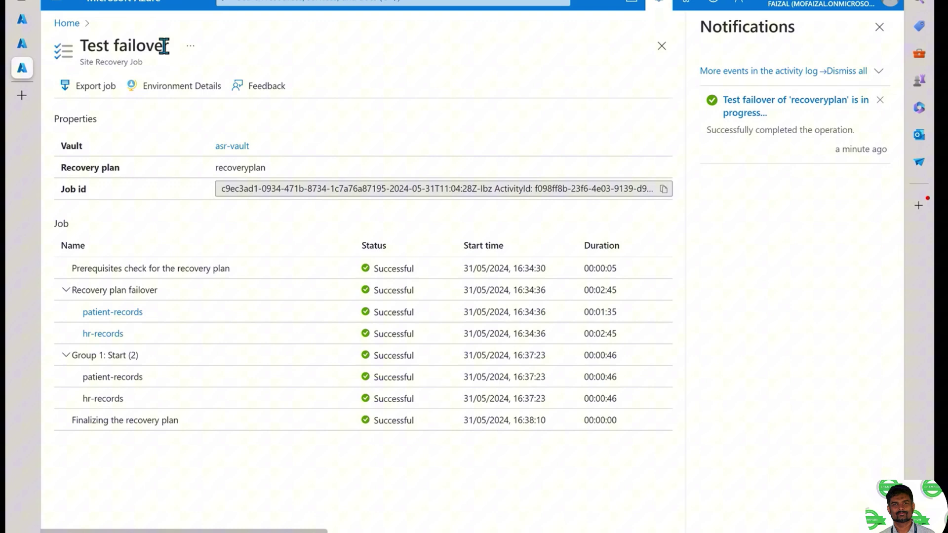
pyautogui.click(64, 25)
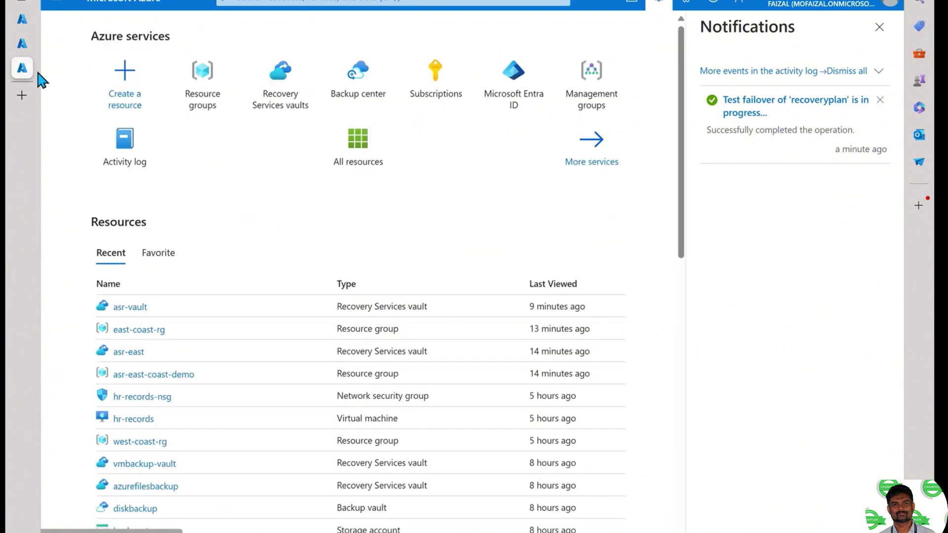
# - Open recoveryplan through the Site Recovery page of asr-vault in the east-coast-rg resource group
pyautogui.click(23, 48)
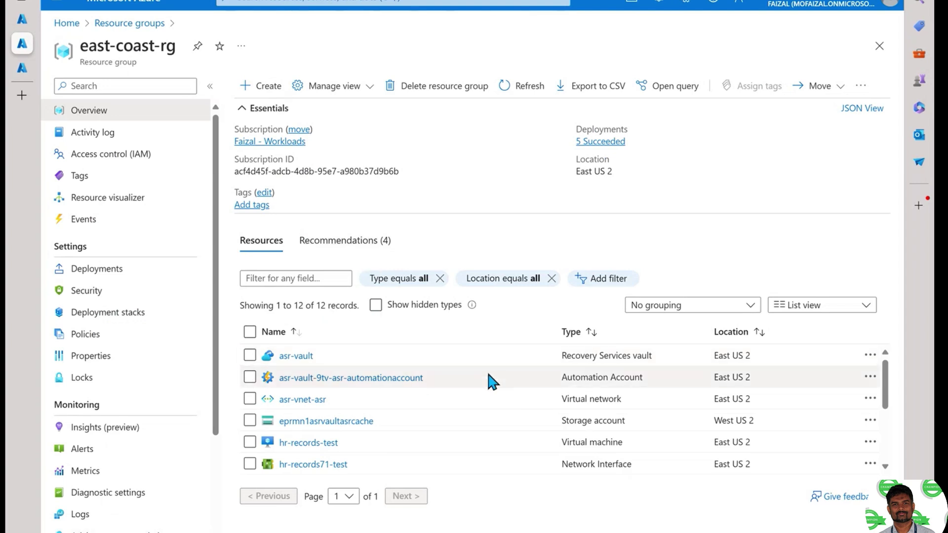
pyautogui.click(296, 355)
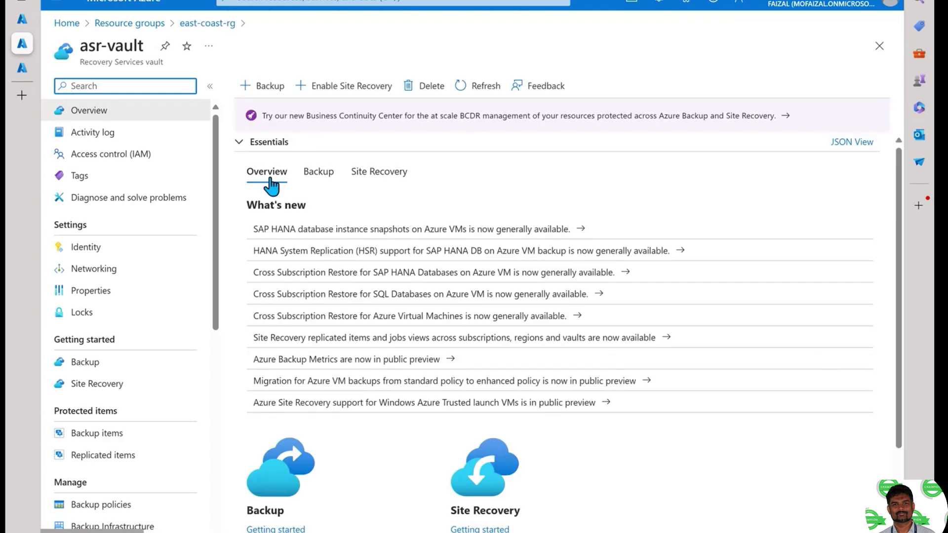
pyautogui.click(85, 383)
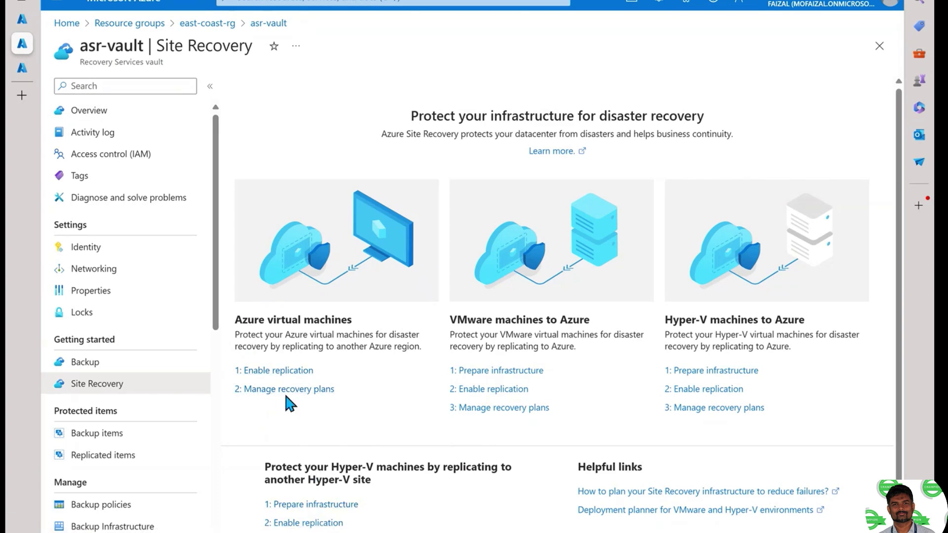
pyautogui.click(301, 390)
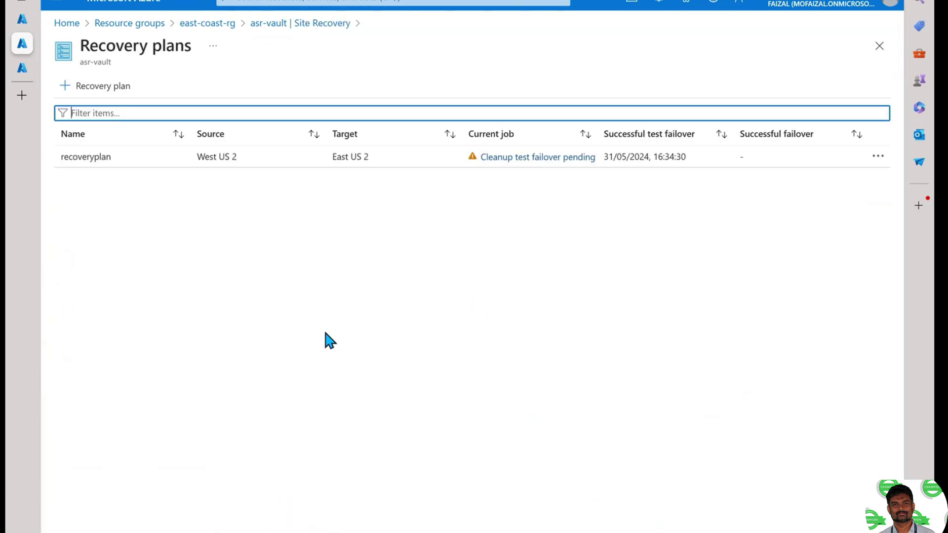
pyautogui.click(226, 158)
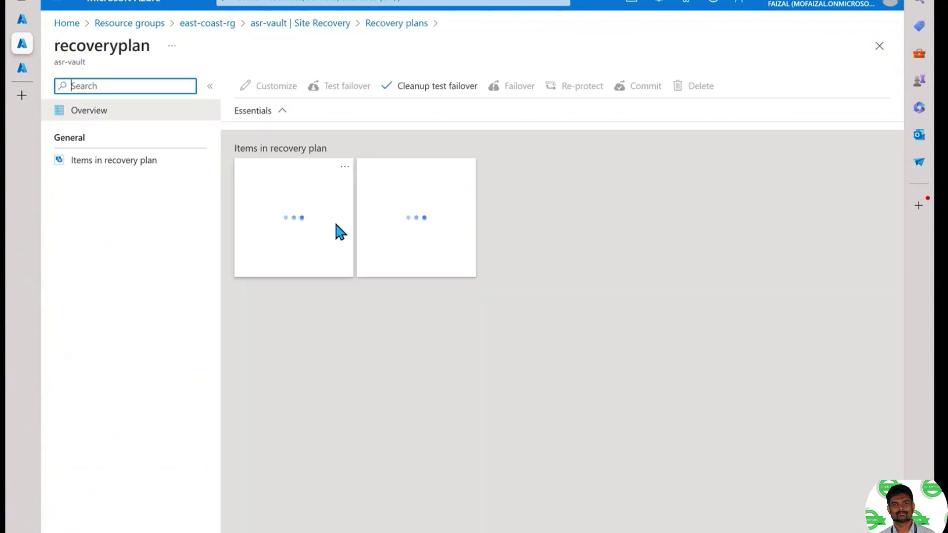
# - Clean up recoveryplan's test failover with the note "testing done", marking testing as complete so the test virtual machines are deleted
pyautogui.click(433, 89)
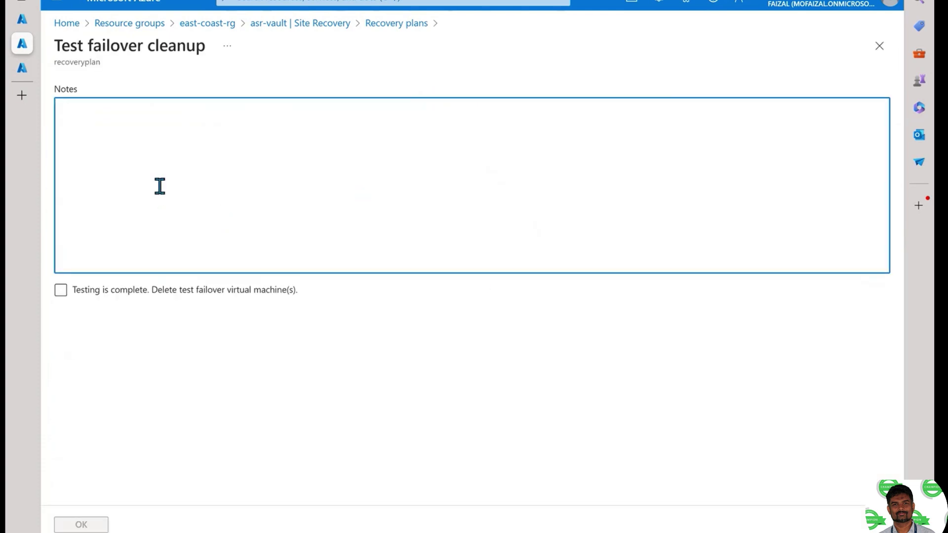
pyautogui.write('testing done')
pyautogui.click(60, 290)
pyautogui.click(84, 524)
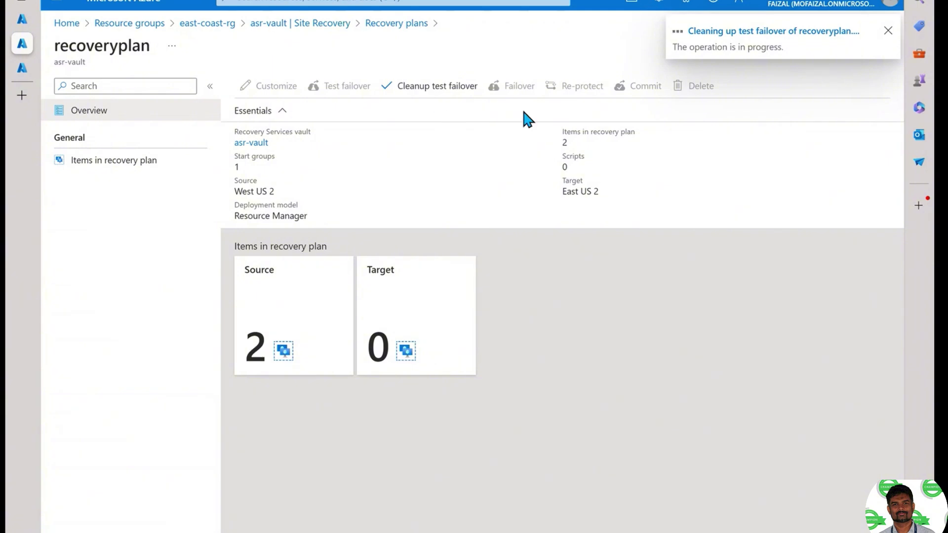
# - Check the status of asr-east's Site Recovery jobs and return to the recoveryplan overview
pyautogui.click(23, 21)
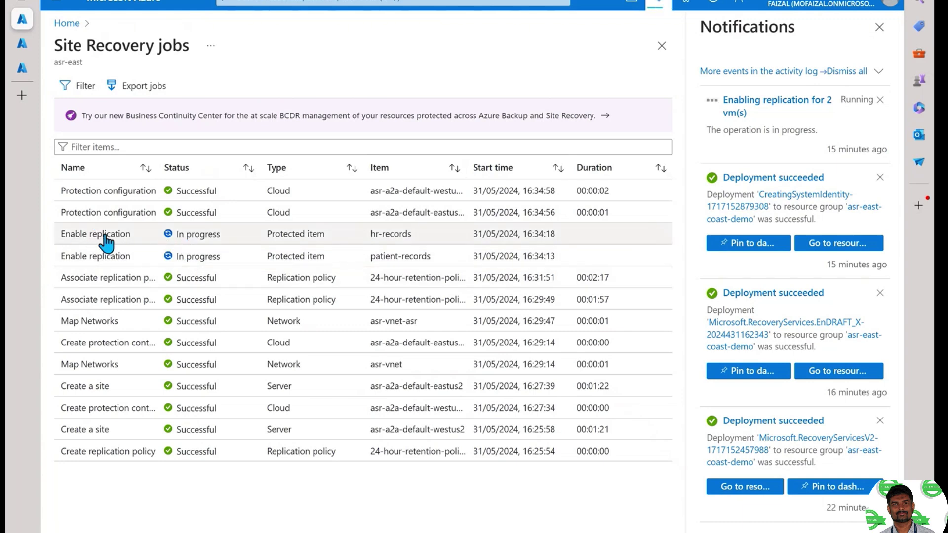
pyautogui.moveTo(23, 64)
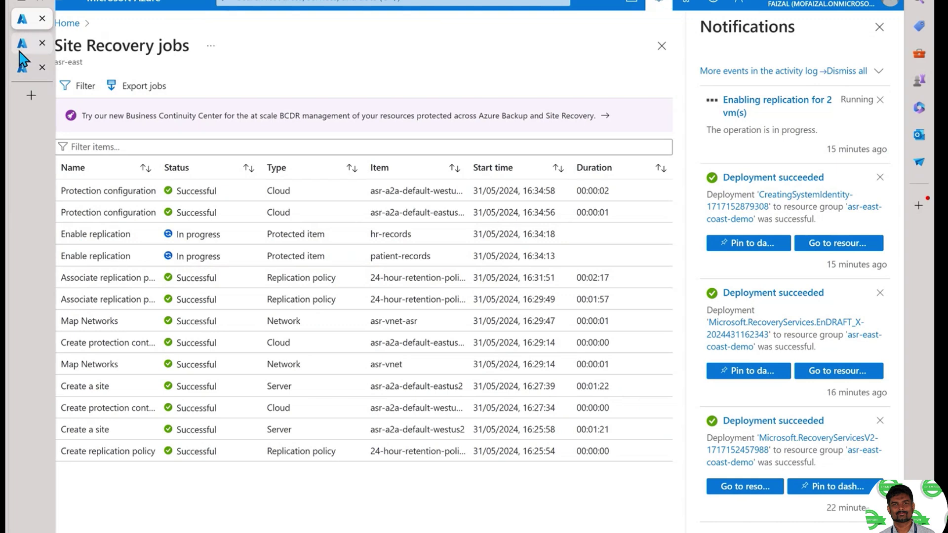
pyautogui.click(22, 51)
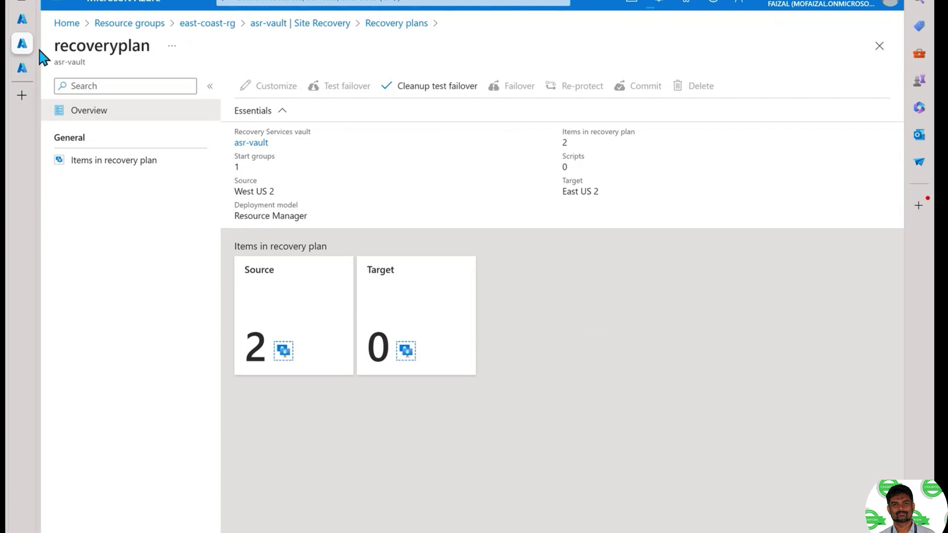
# - Examine the resources in the asr-west-coast-demo resource group from the Azure home page's browser tab, and open the asr-east-coast-demo resource group
pyautogui.moveTo(28, 66)
pyautogui.click(28, 67)
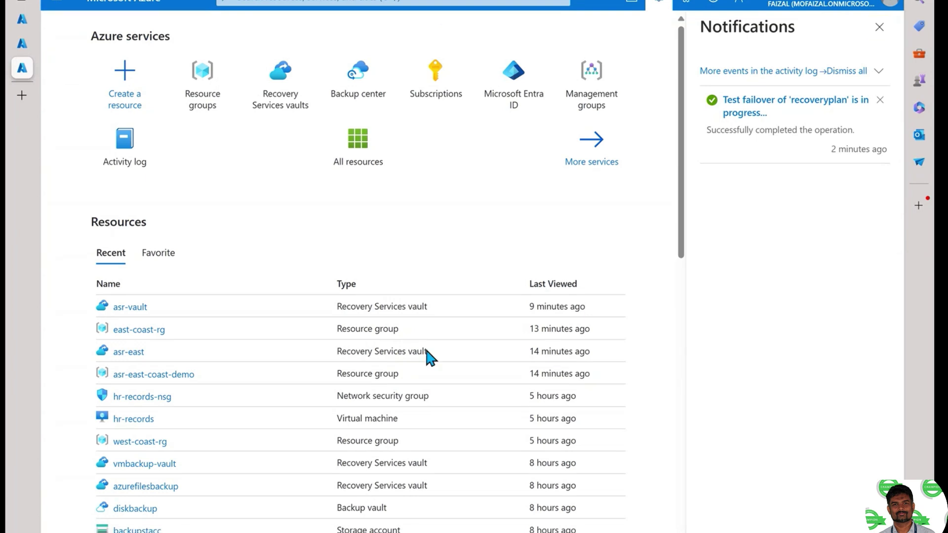
pyautogui.click(205, 98)
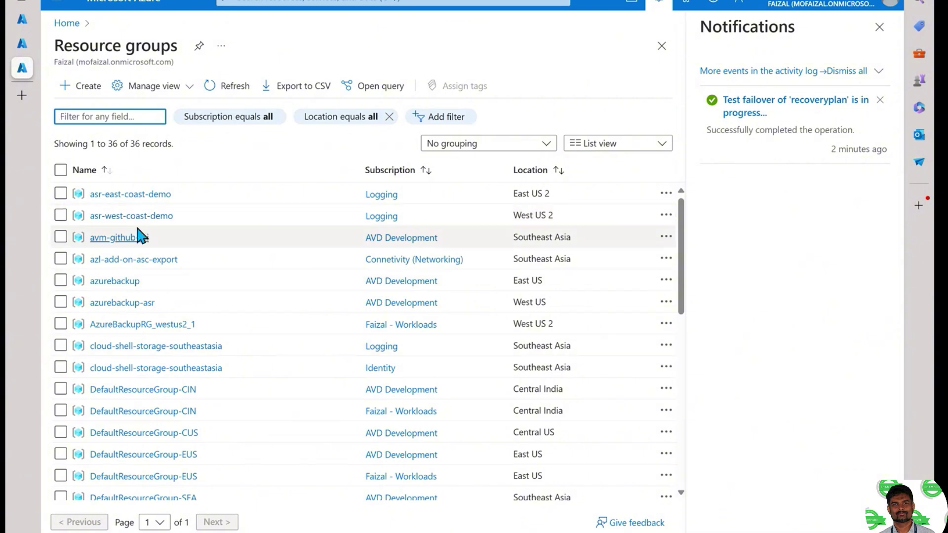
pyautogui.click(134, 216)
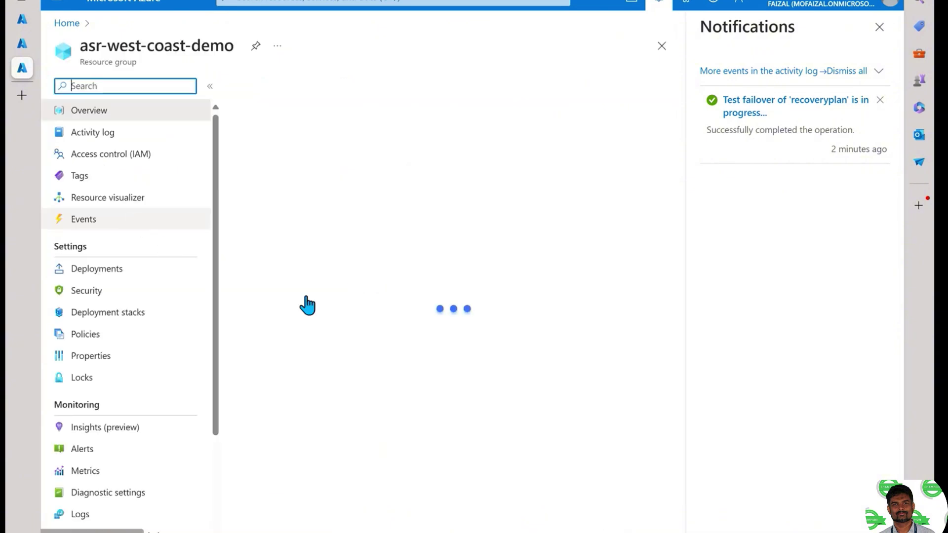
pyautogui.click(879, 27)
pyautogui.scroll(-3, 456, 429)
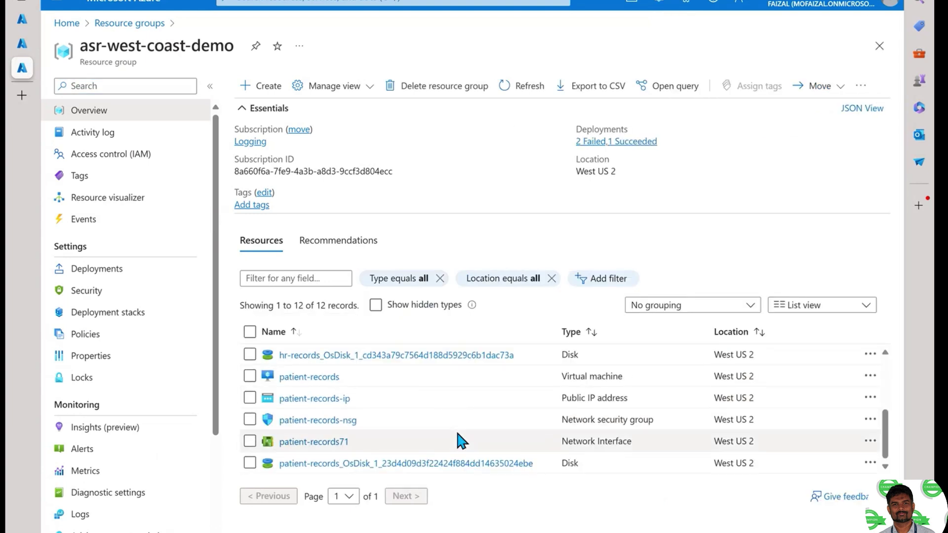
pyautogui.scroll(3, 457, 434)
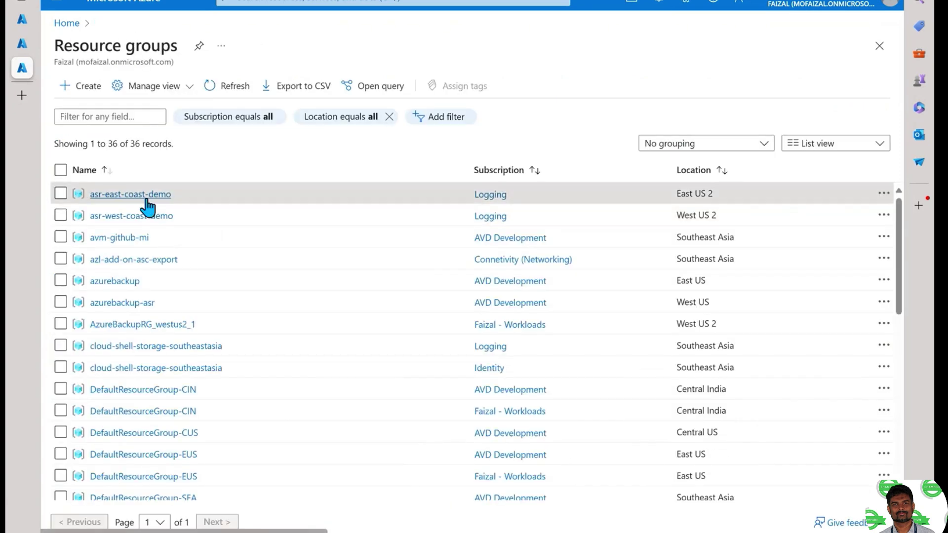
pyautogui.click(145, 194)
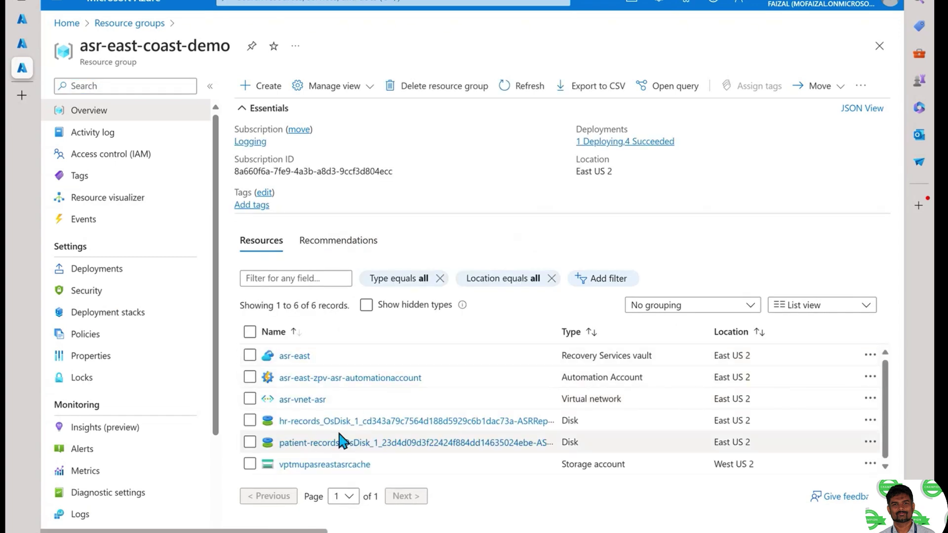
# - Check the replication health and status of patient-records among the asr-east vault's replicated items, and return to the asr-east-coast-demo resource group
pyautogui.click(295, 356)
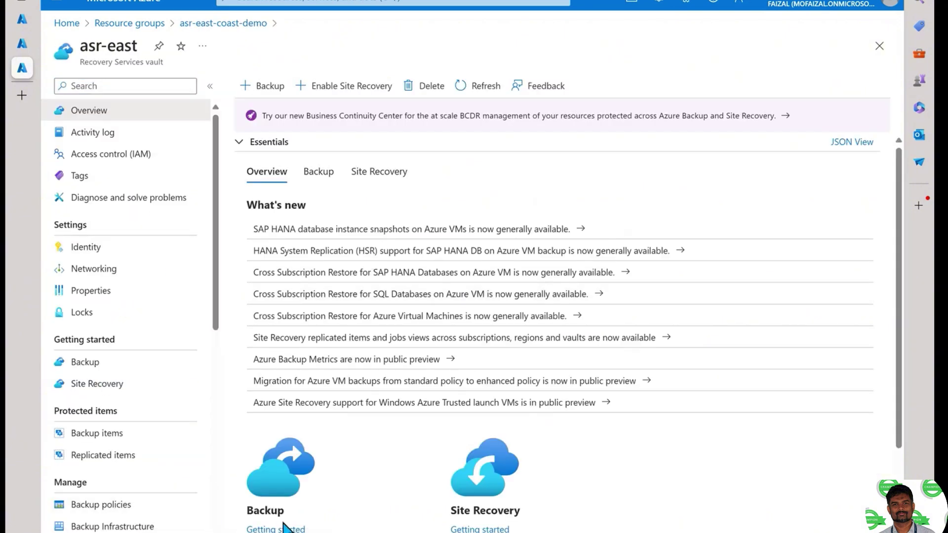
pyautogui.scroll(-2, 285, 526)
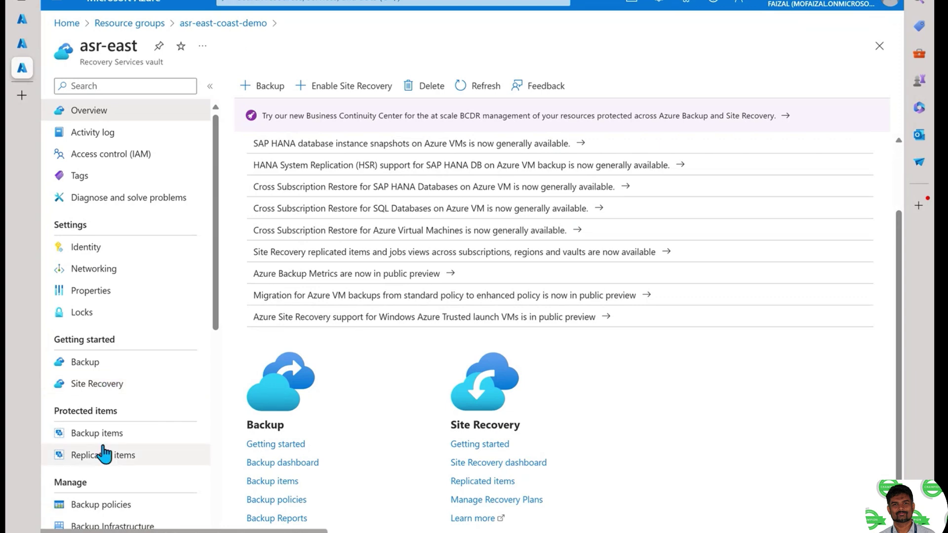
pyautogui.click(105, 455)
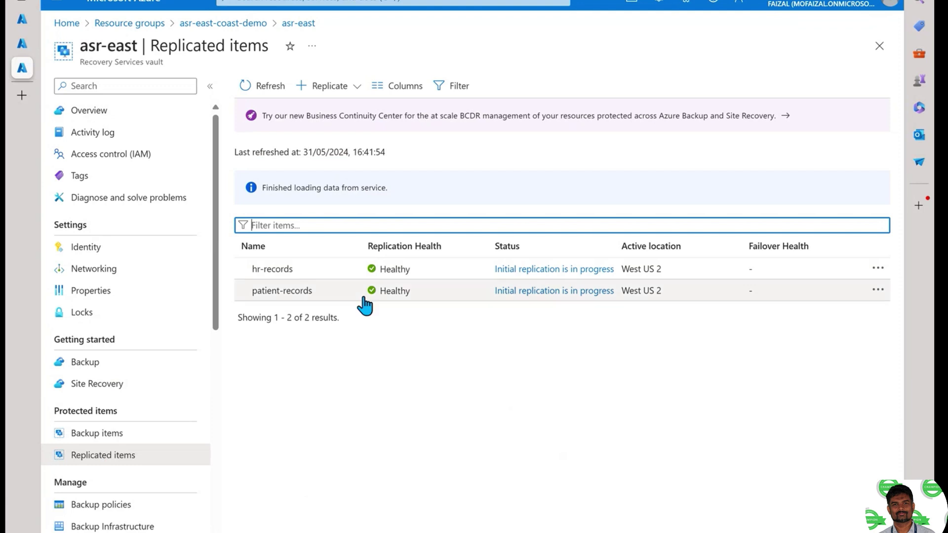
pyautogui.click(324, 295)
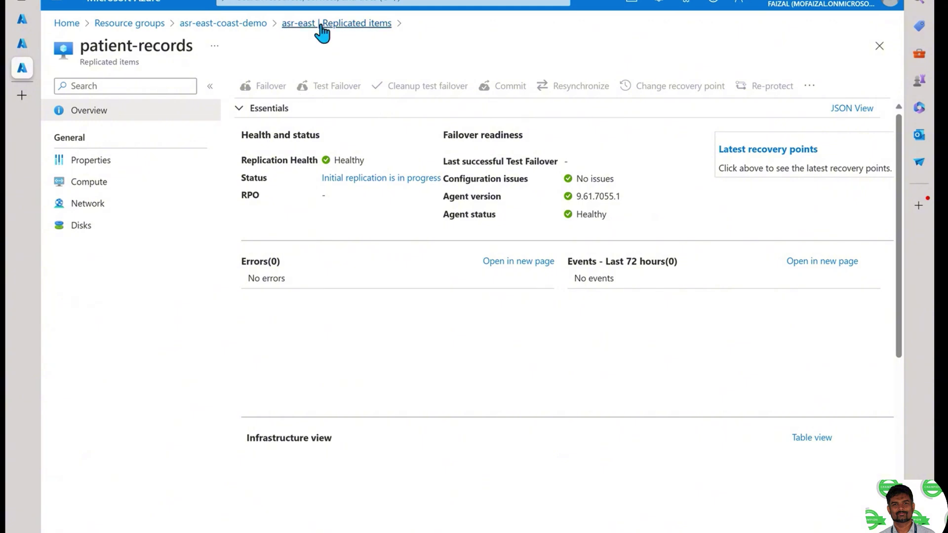
pyautogui.click(263, 24)
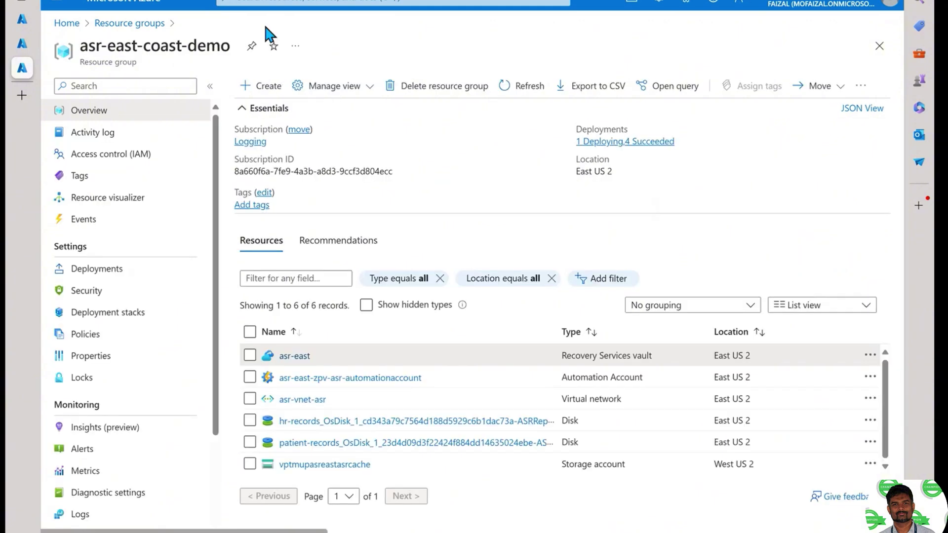
# - Try to create a recovery plan for Azure virtual machines in the asr-east vault, and return to its Site Recovery page
pyautogui.click(296, 356)
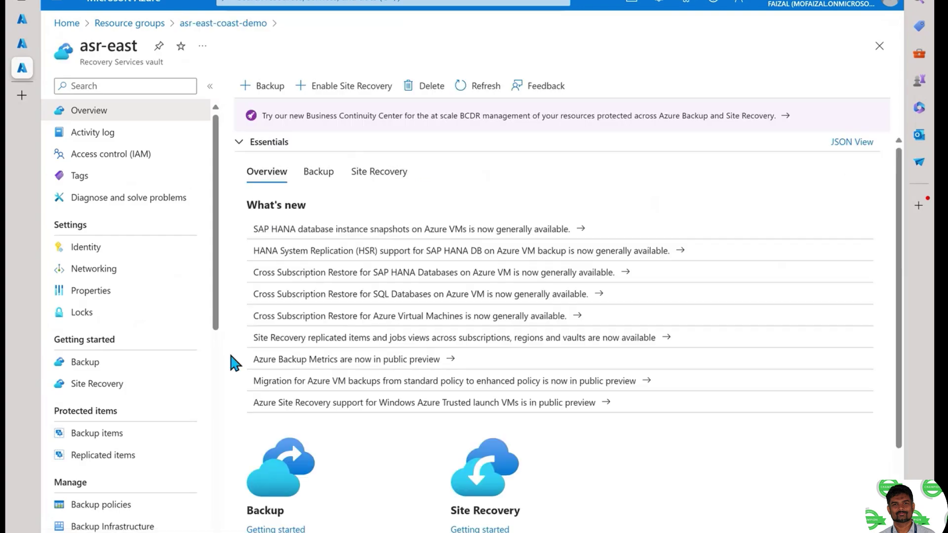
pyautogui.scroll(-1, 323, 472)
pyautogui.scroll(-3, 323, 472)
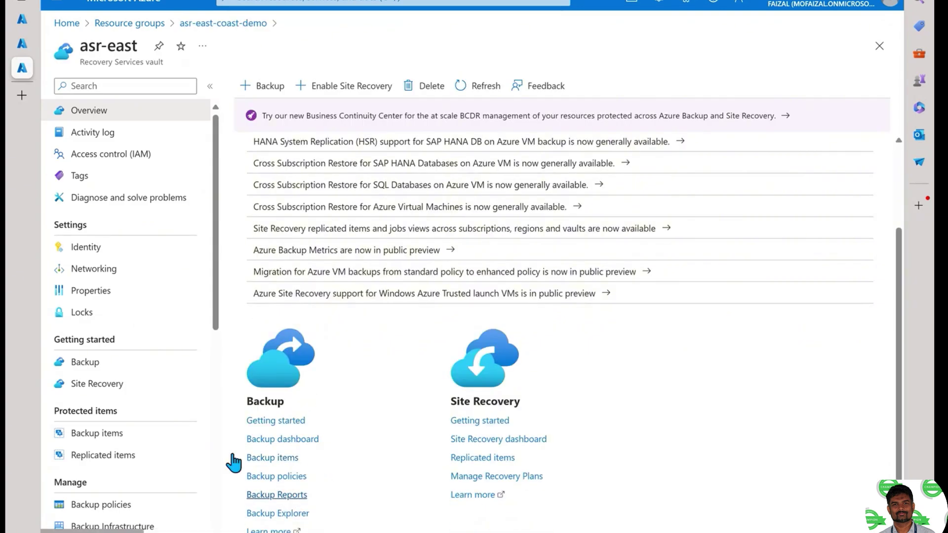
pyautogui.click(99, 386)
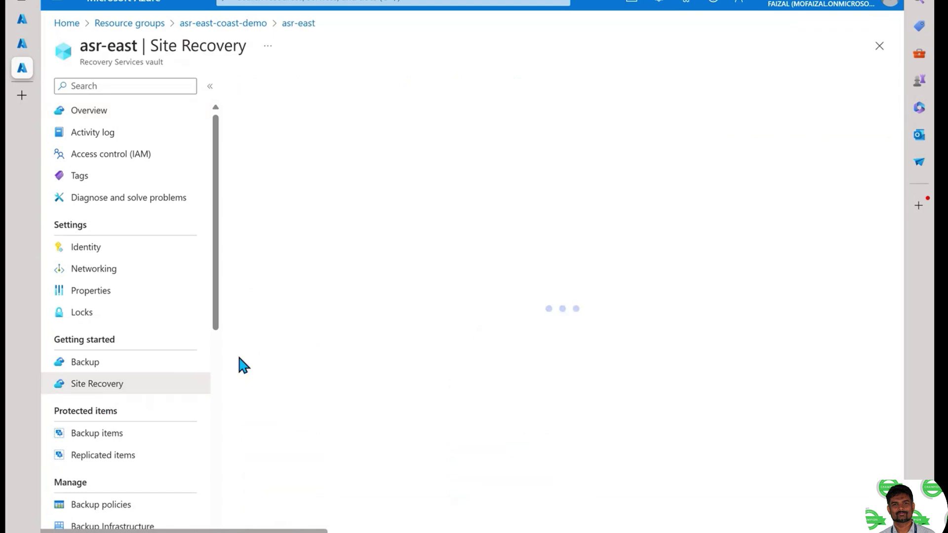
pyautogui.click(304, 391)
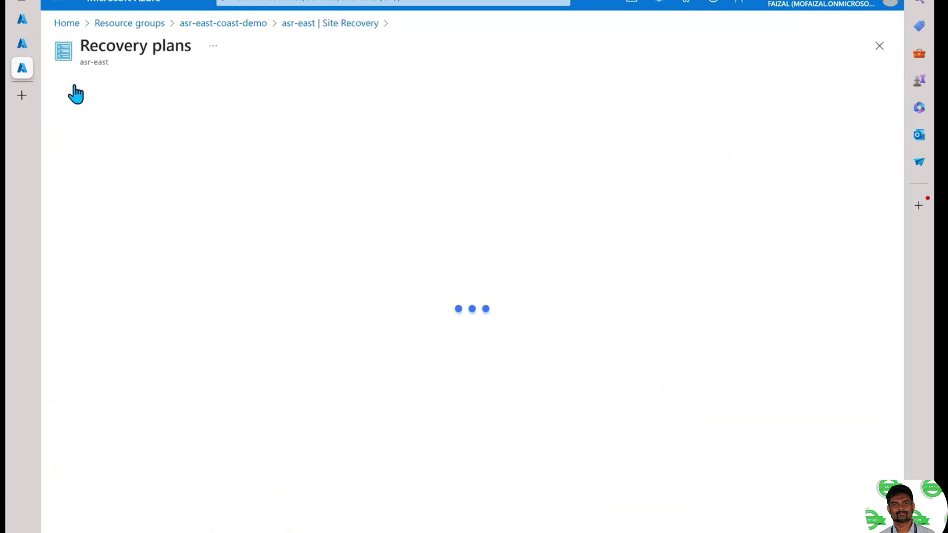
pyautogui.click(110, 85)
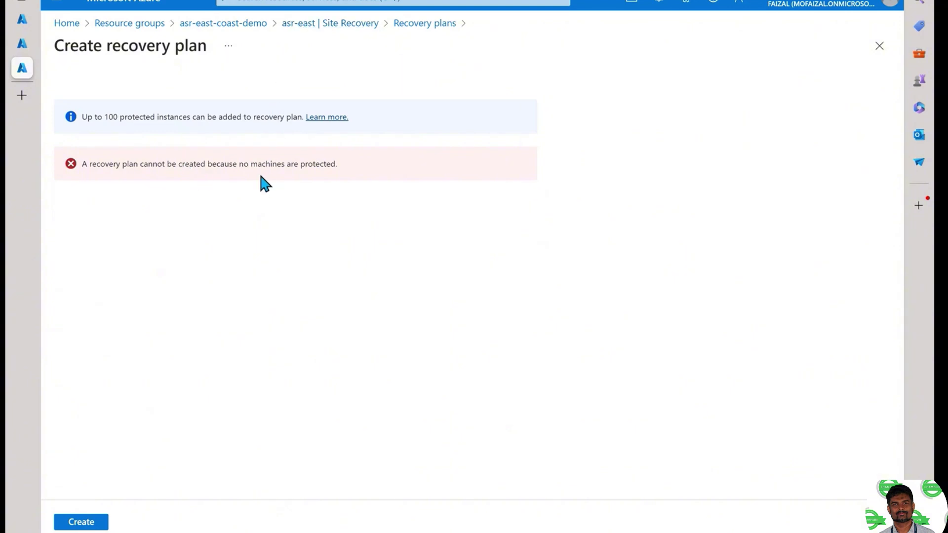
pyautogui.click(360, 24)
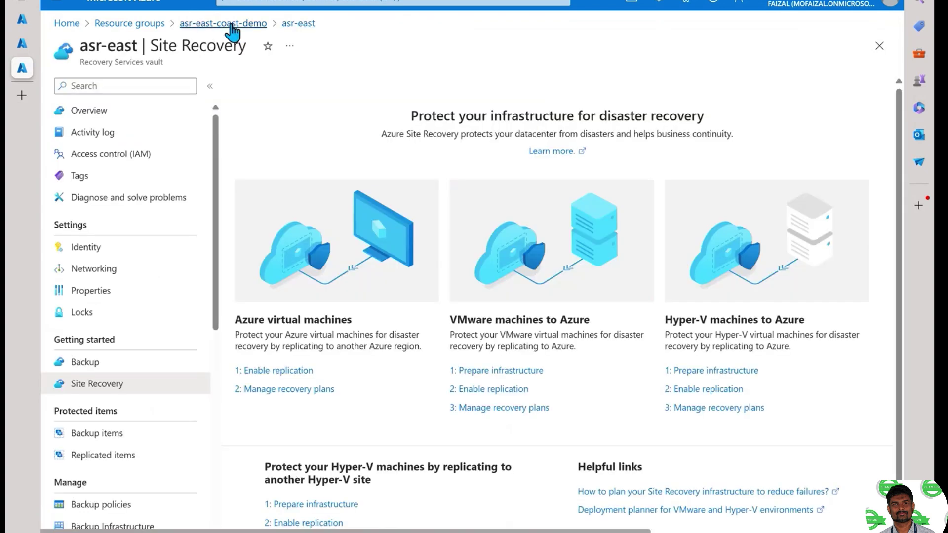
# - Look through the asr-east vault's navigation options, and switch to the PowerPoint presentation with the "Setup a demo site" slide
pyautogui.scroll(-8, 131, 244)
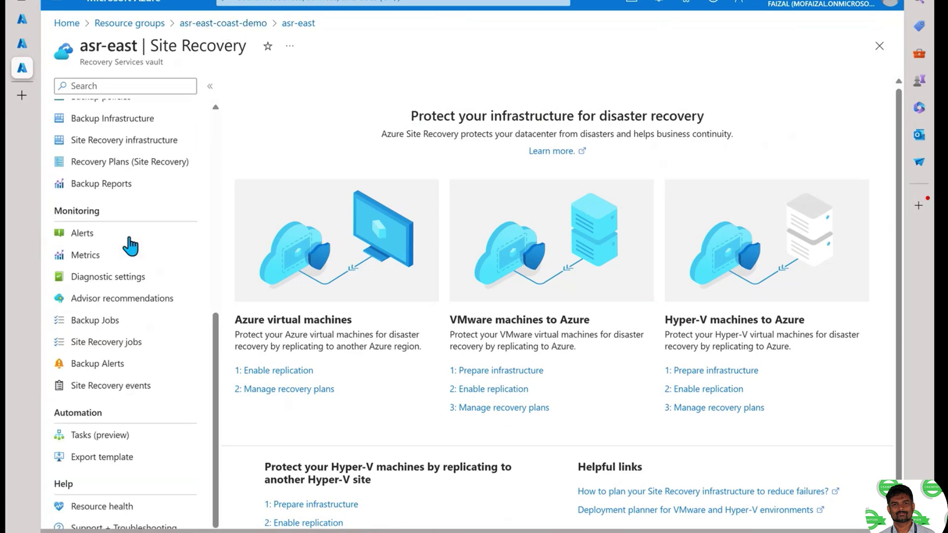
pyautogui.scroll(8, 131, 244)
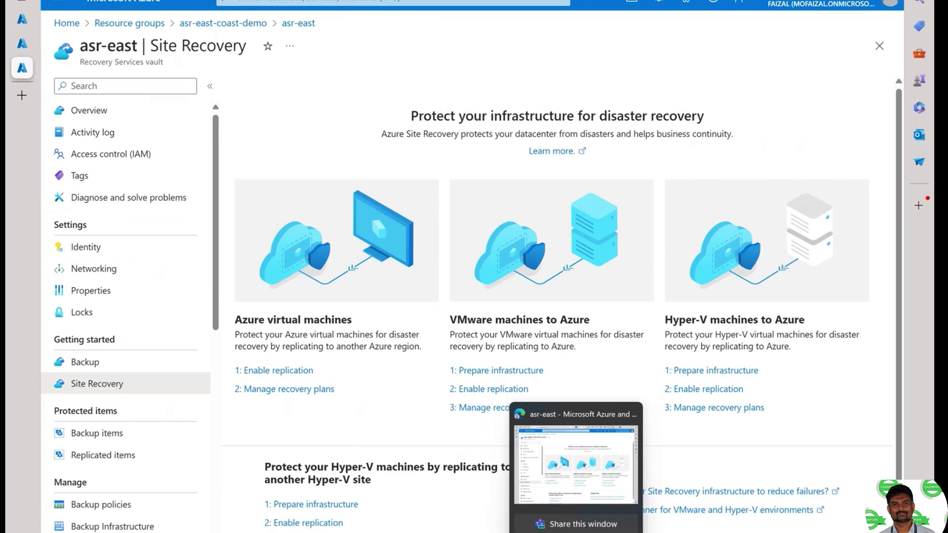
pyautogui.moveTo(603, 530)
pyautogui.click(611, 466)
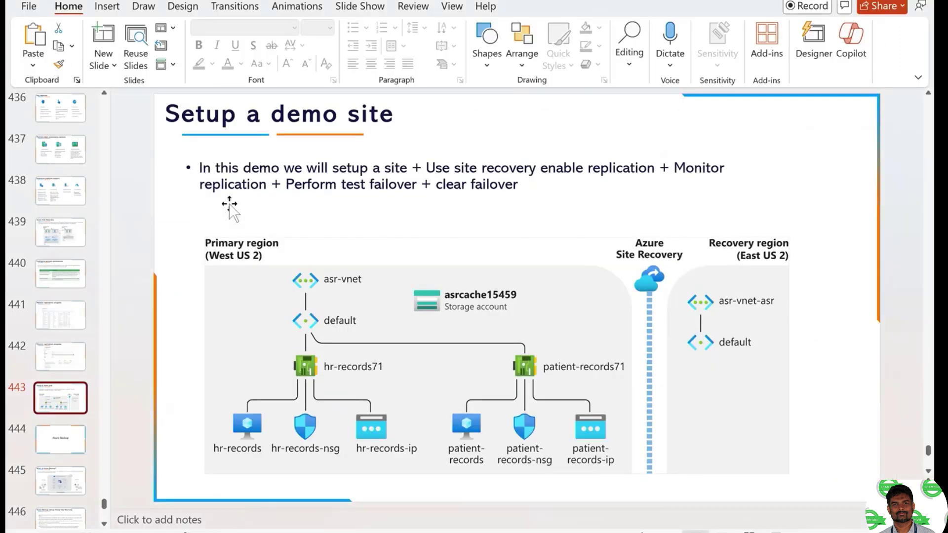